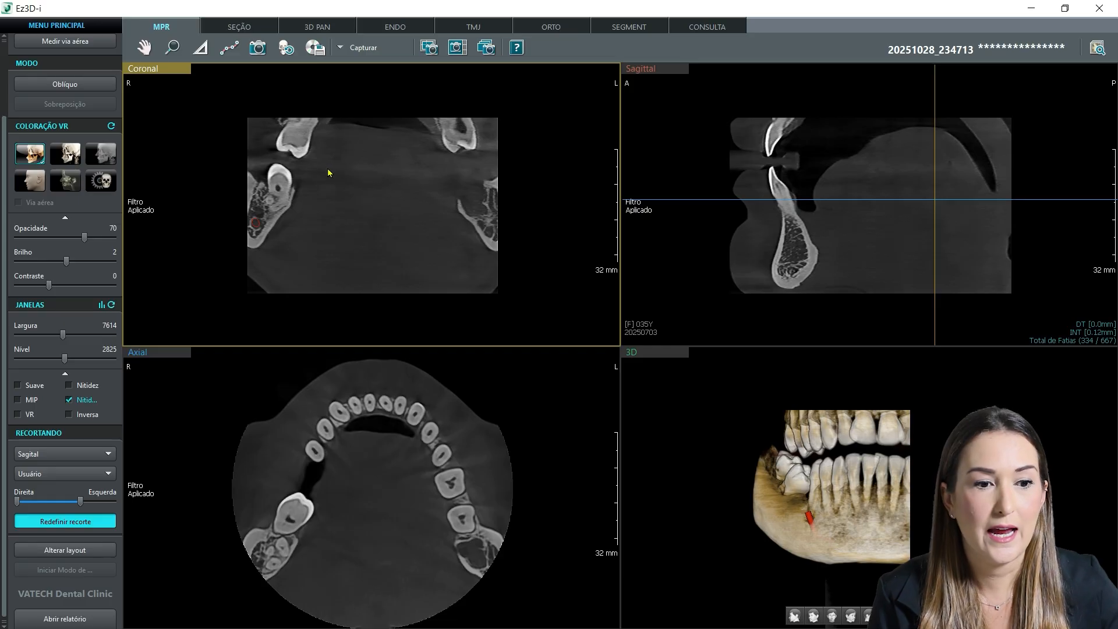
Switch to the section view and start a multiple capture of the cross-sections with overlay.
click(228, 29)
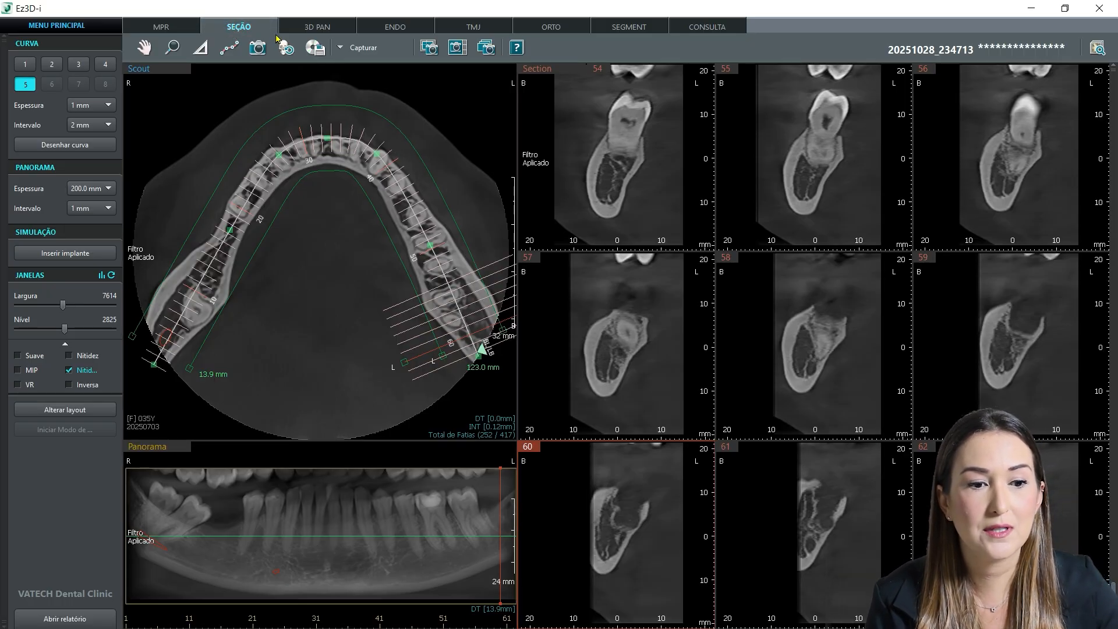
click(342, 50)
click(359, 89)
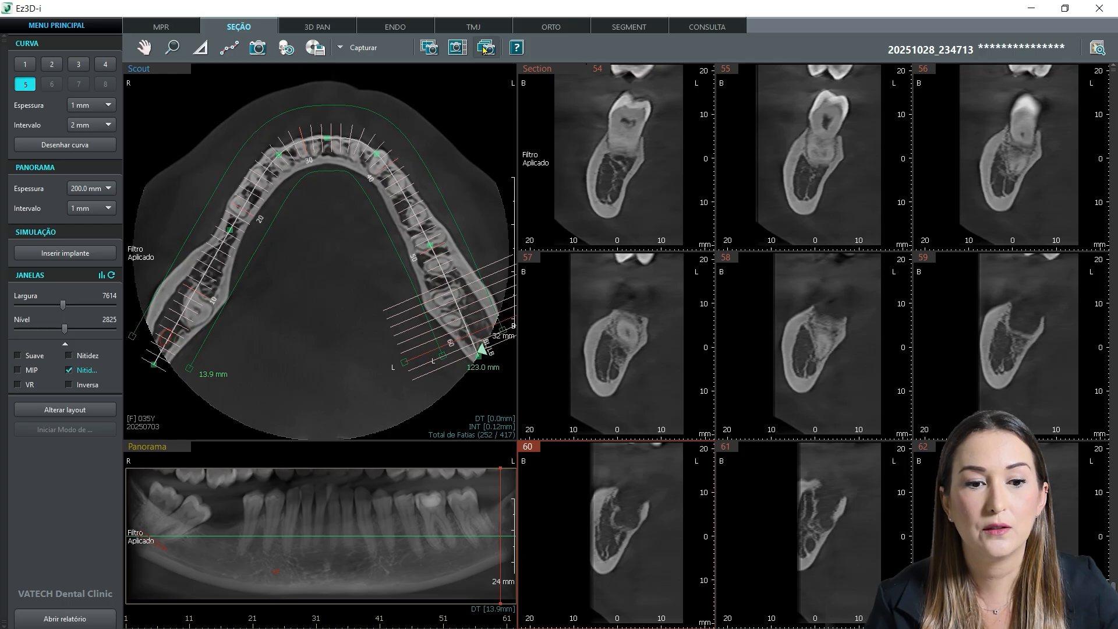
click(484, 48)
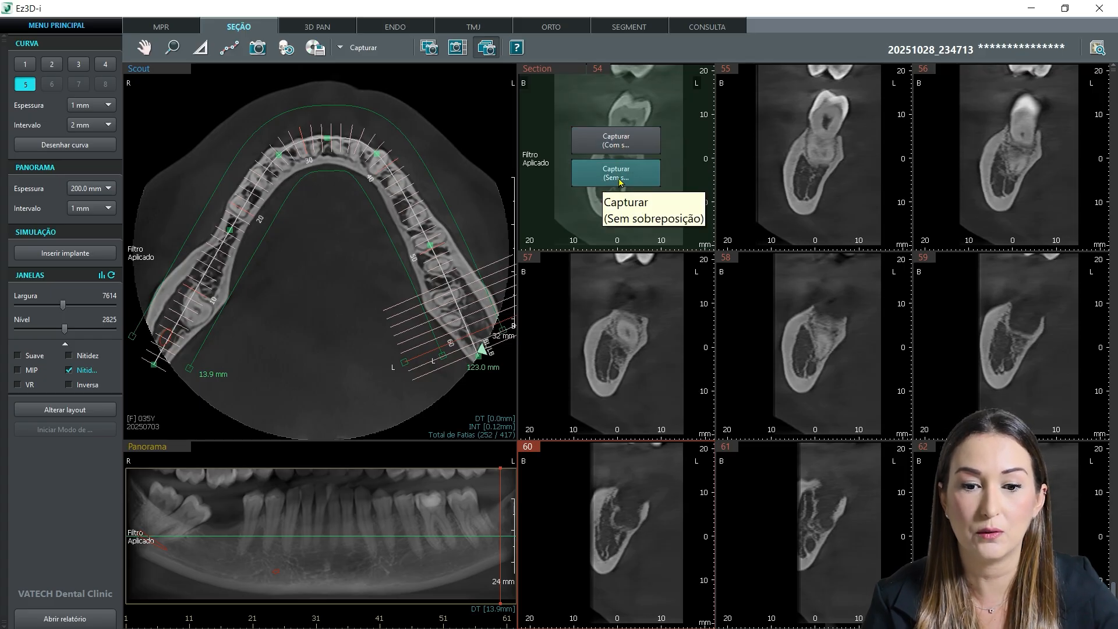
click(589, 143)
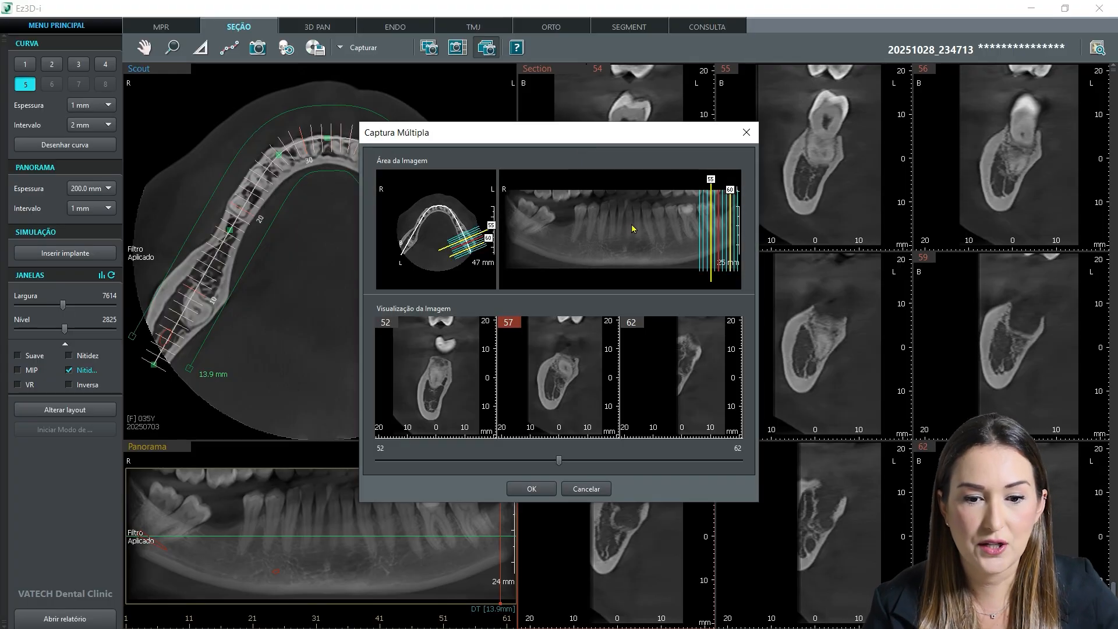
Set the multiple-capture range to cover the whole arch, slices 1 to 62, and capture them.
drag(694, 228, 500, 230)
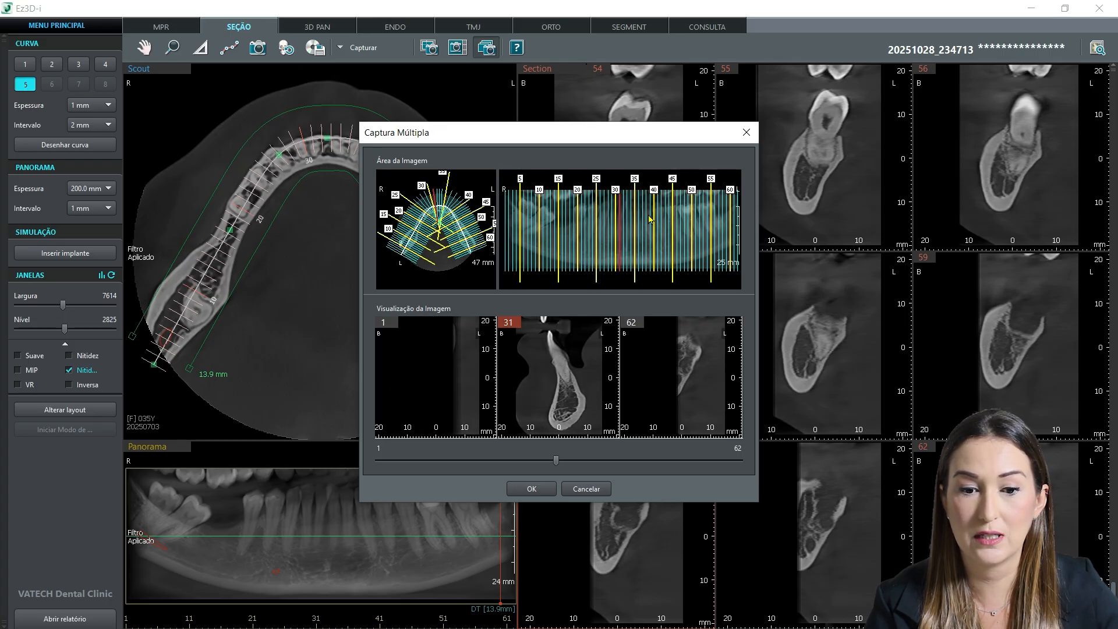
drag(737, 198, 595, 207)
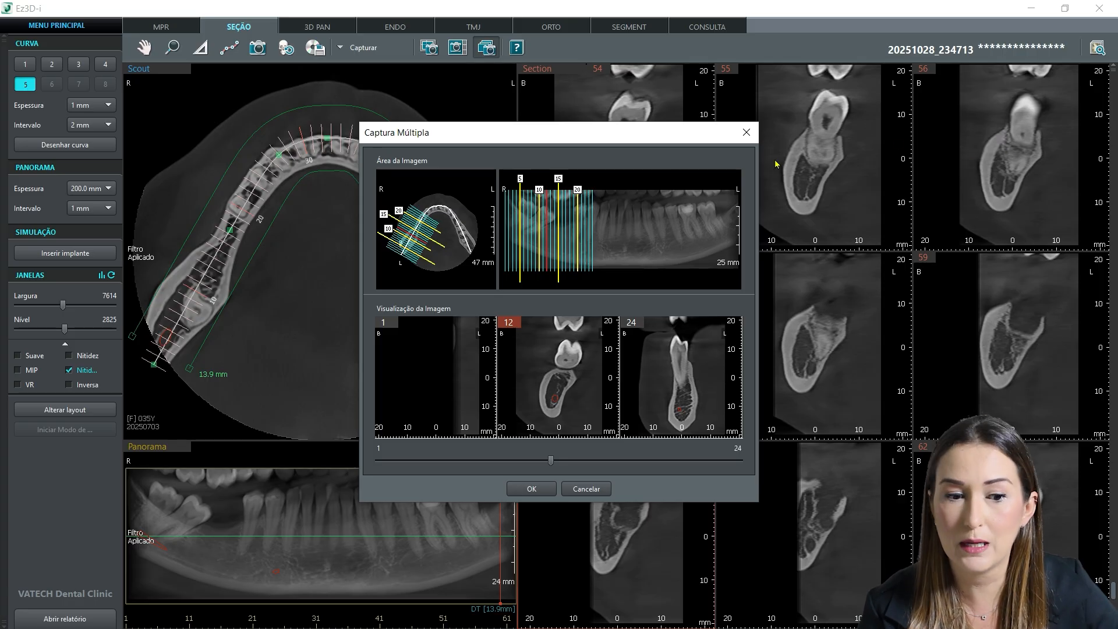
drag(591, 223, 740, 228)
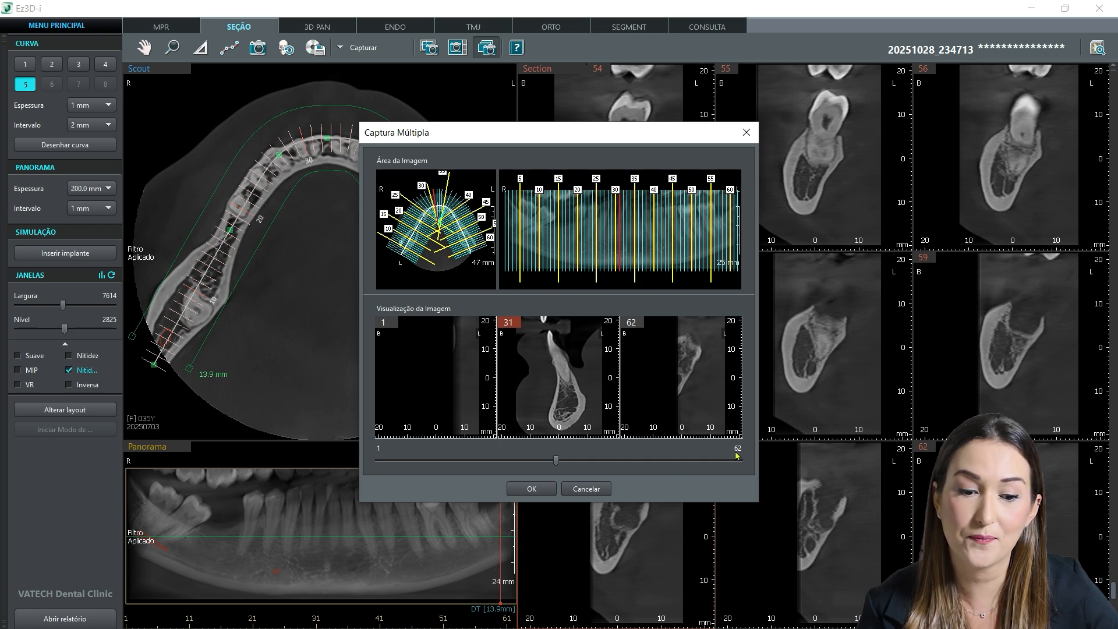
click(532, 489)
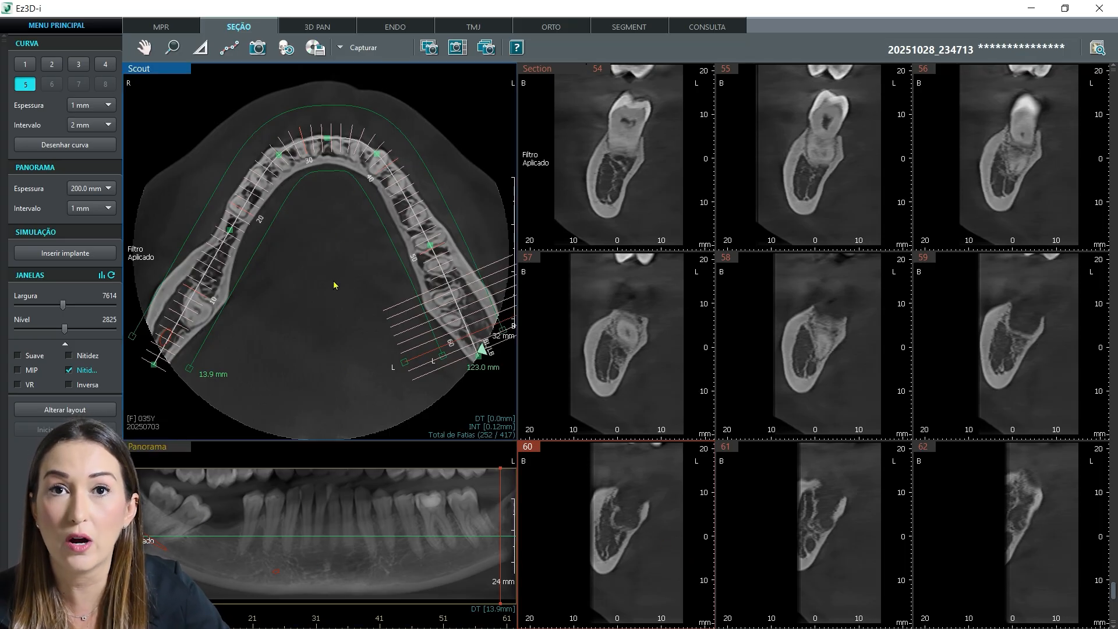
Switch to the MPR view and align the axes with the edentulous gap in the lower right arch.
click(161, 28)
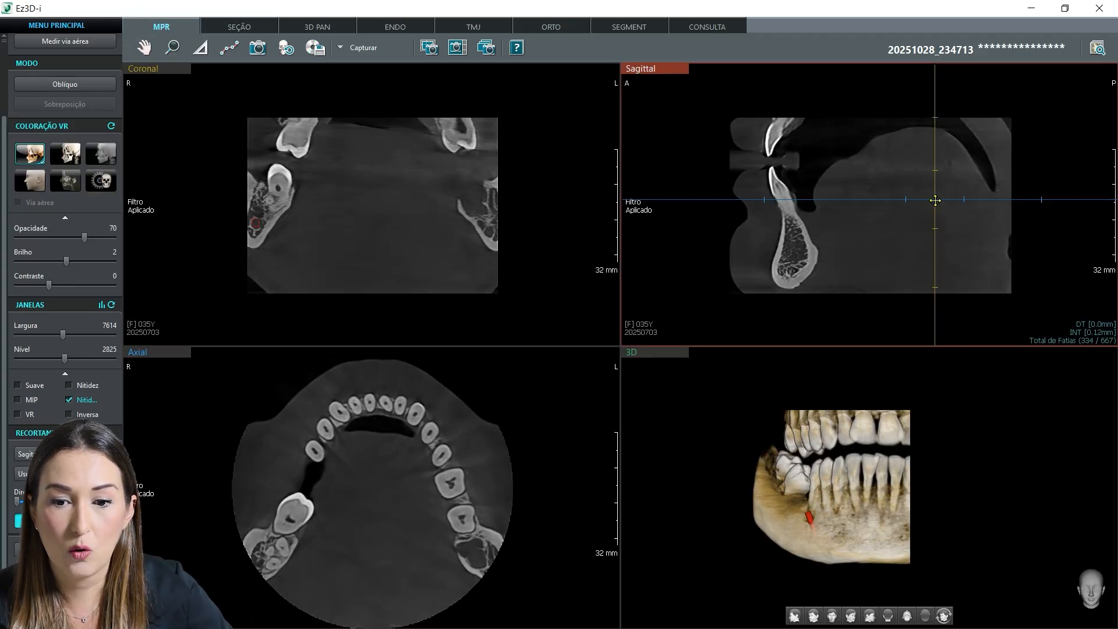
click(776, 194)
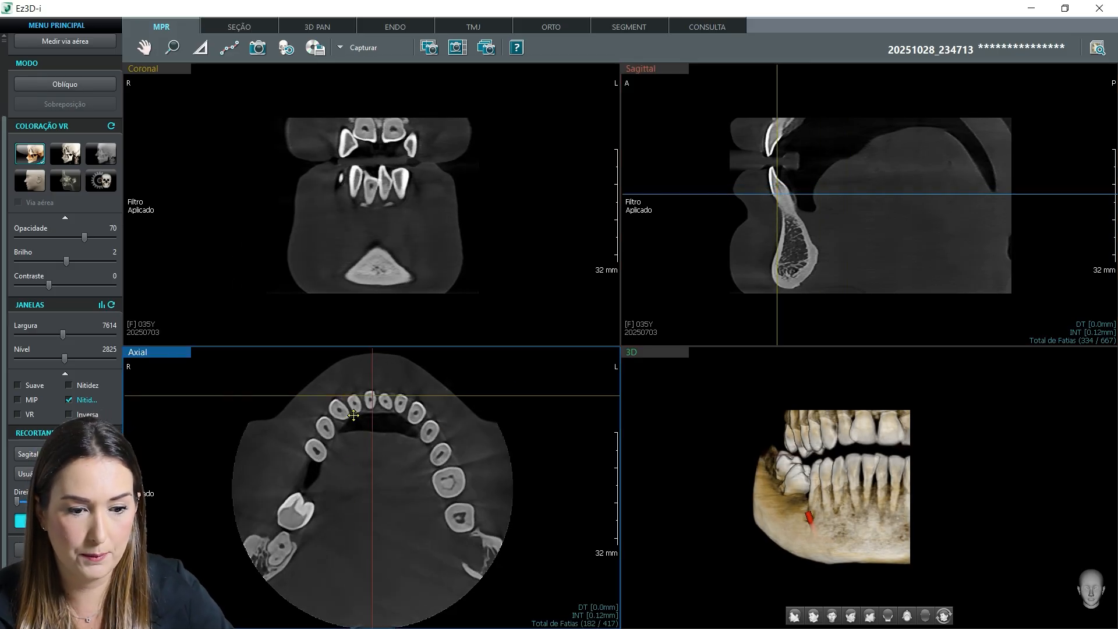
click(300, 498)
drag(300, 496, 307, 473)
drag(536, 472, 534, 565)
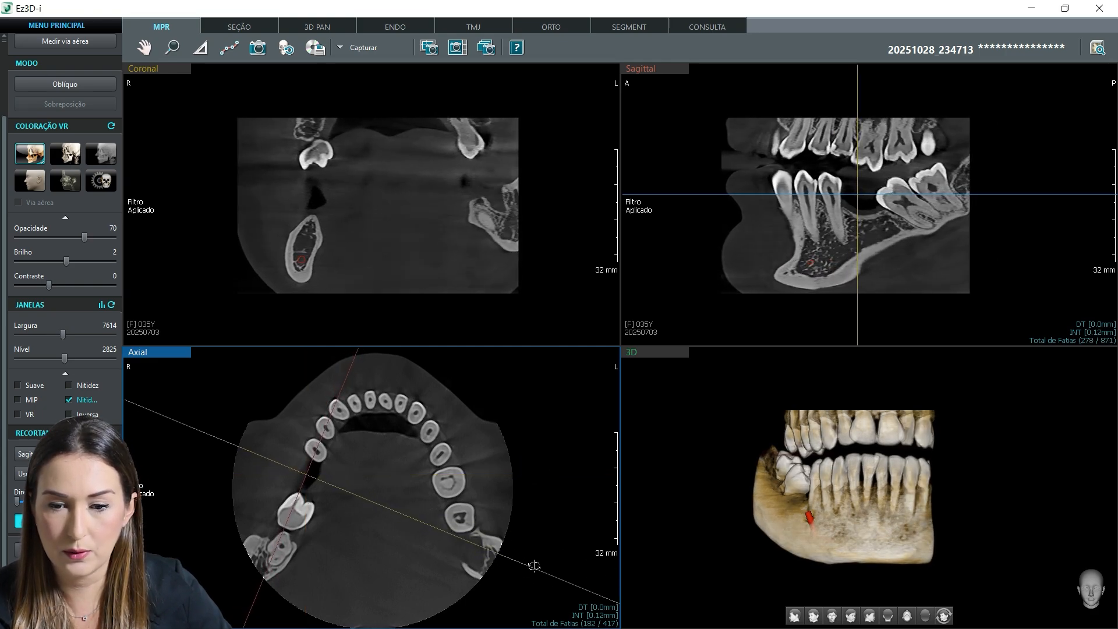
Flip the sagittal view horizontally and hide its reference lines.
right_click(807, 236)
click(830, 283)
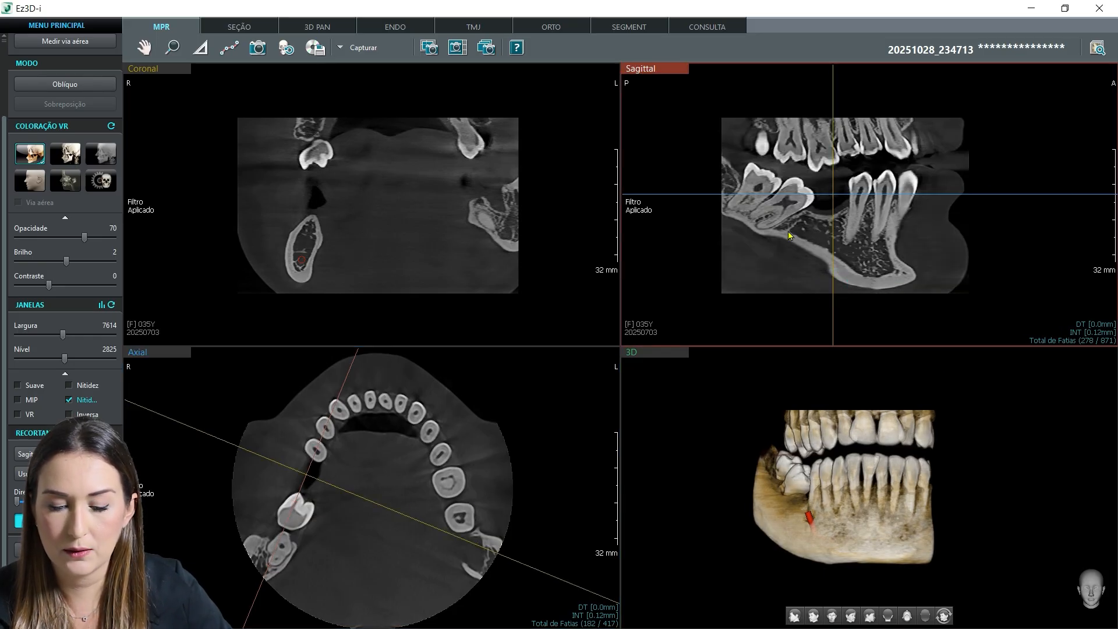
key(space)
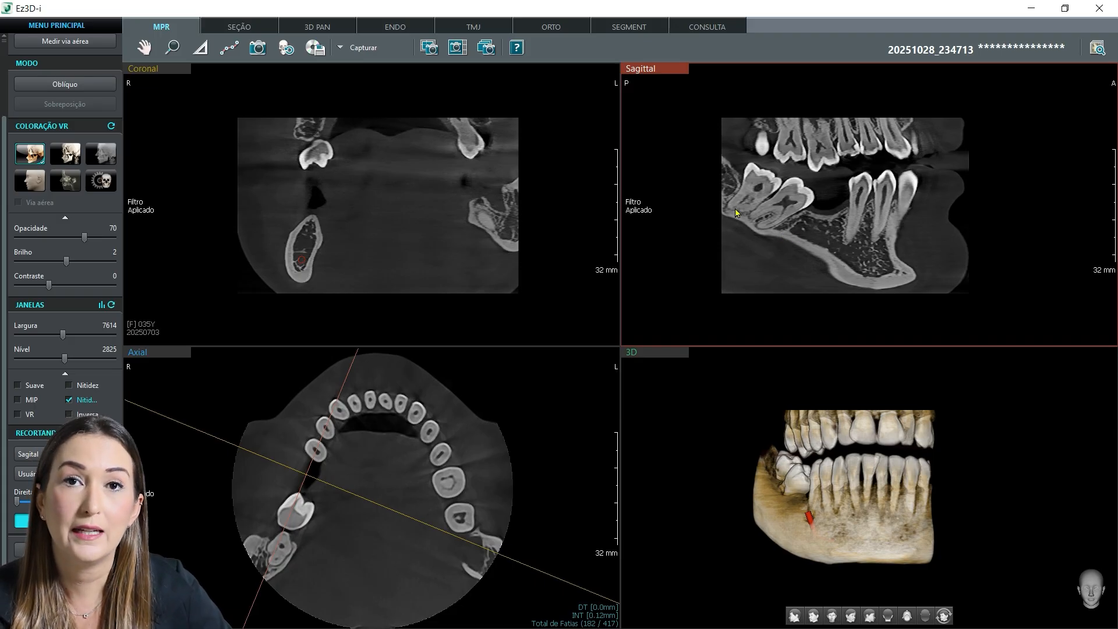
Capture a rectangular area around the teeth and mandible in the sagittal view, plus the whole coronal view with overlay.
click(428, 48)
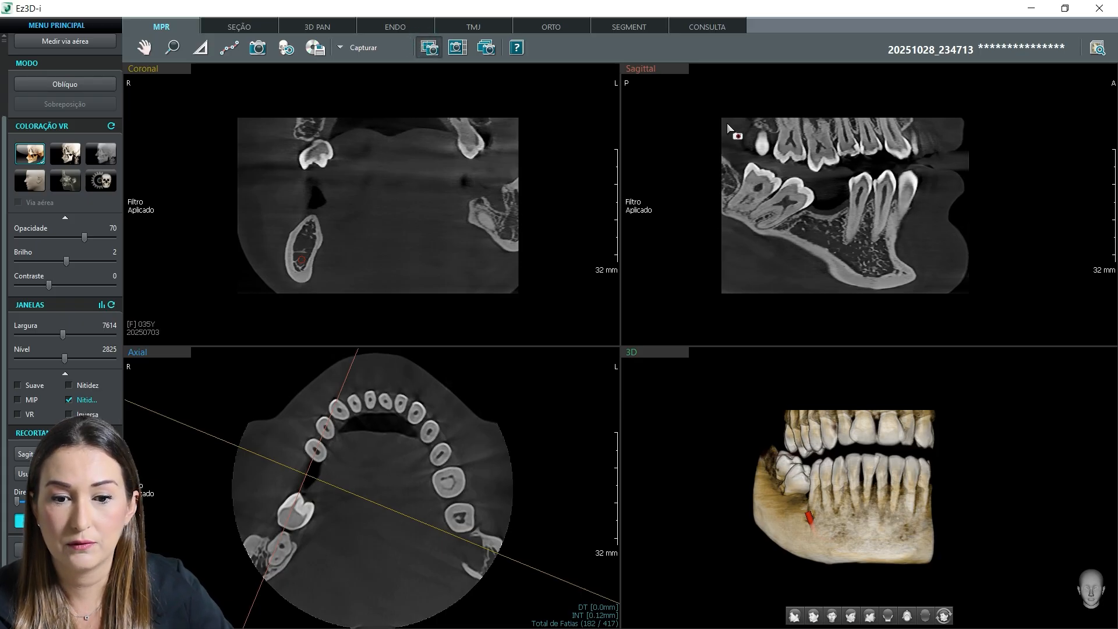
drag(722, 127, 922, 289)
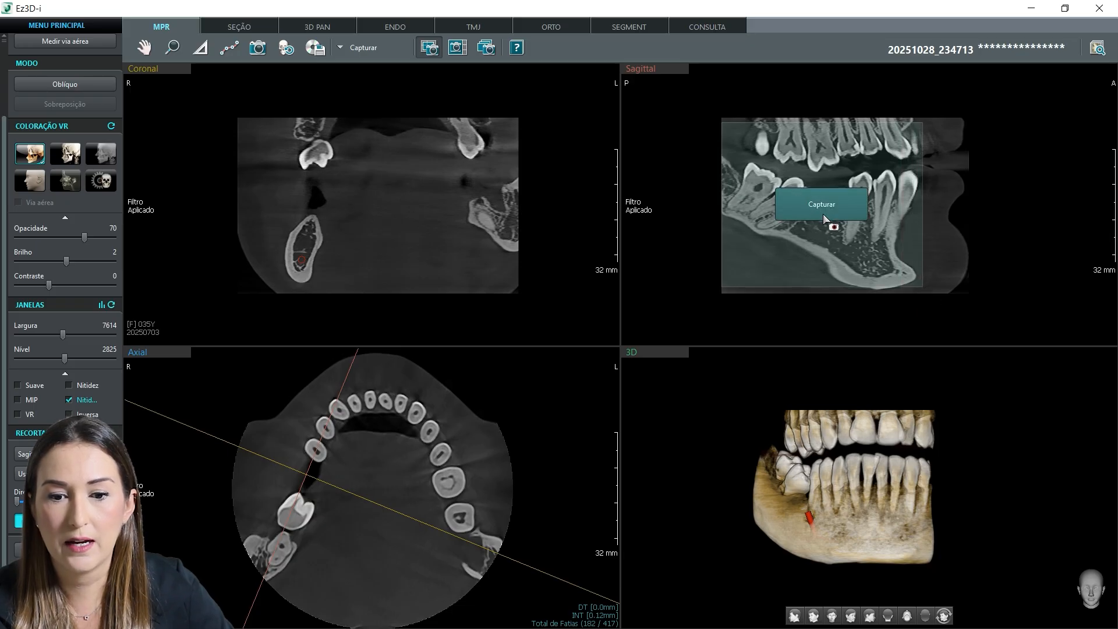
click(823, 213)
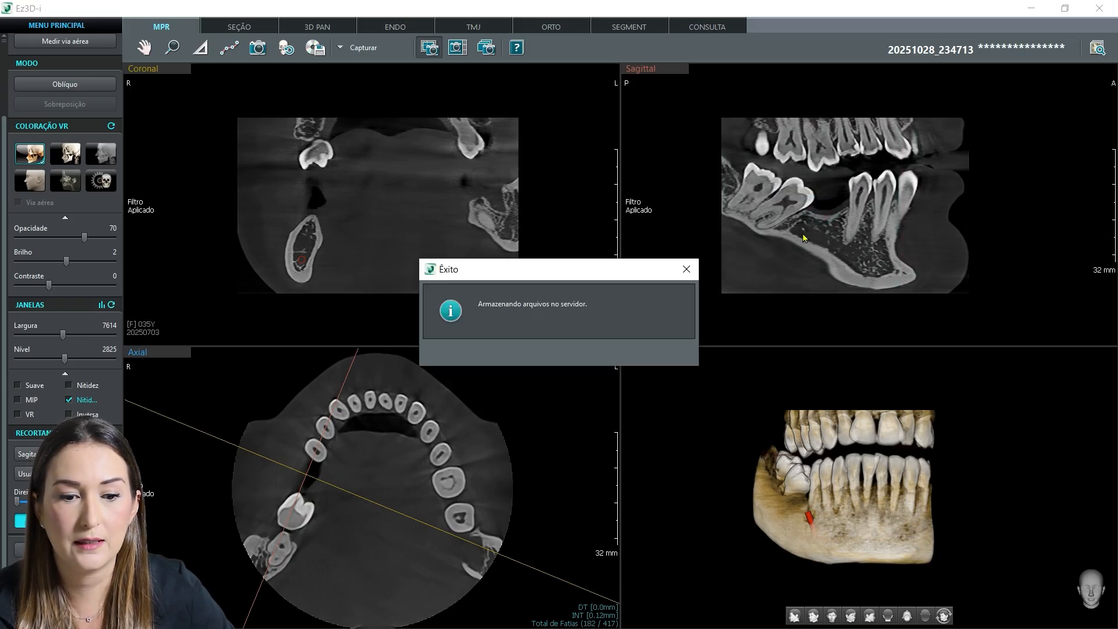
click(457, 48)
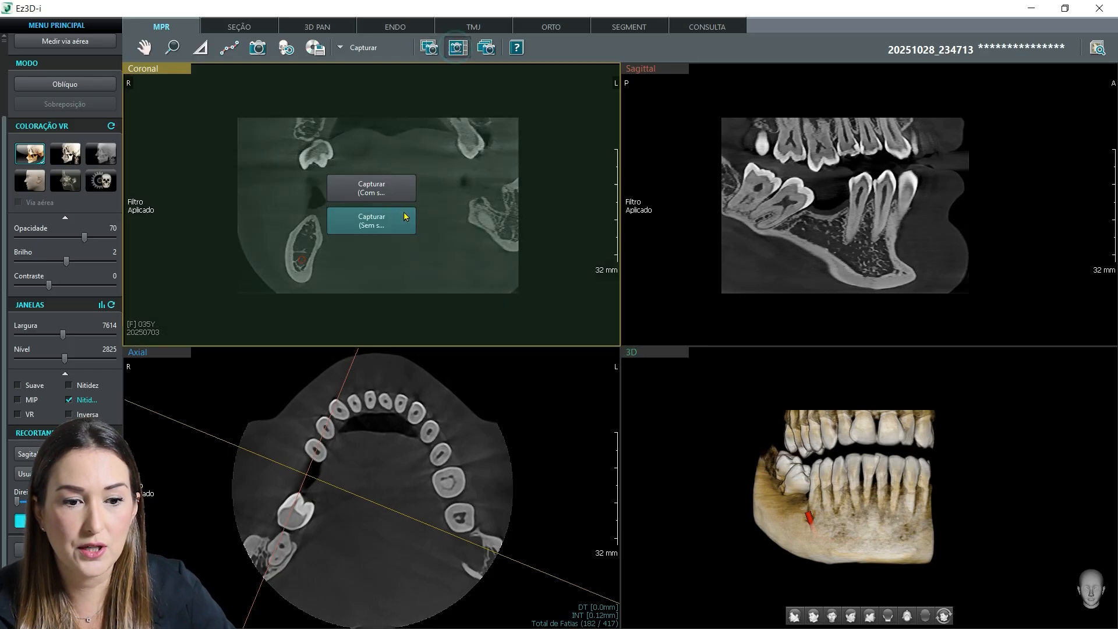
click(370, 194)
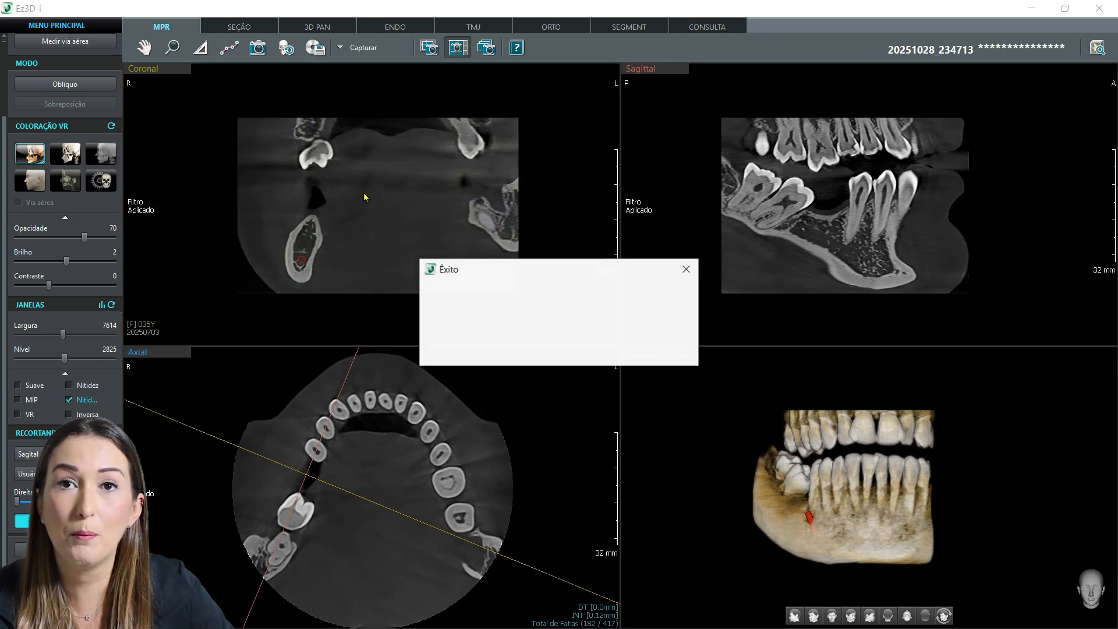
Move the axes in the axial view to the lower central incisors and straighten them.
drag(305, 470, 370, 399)
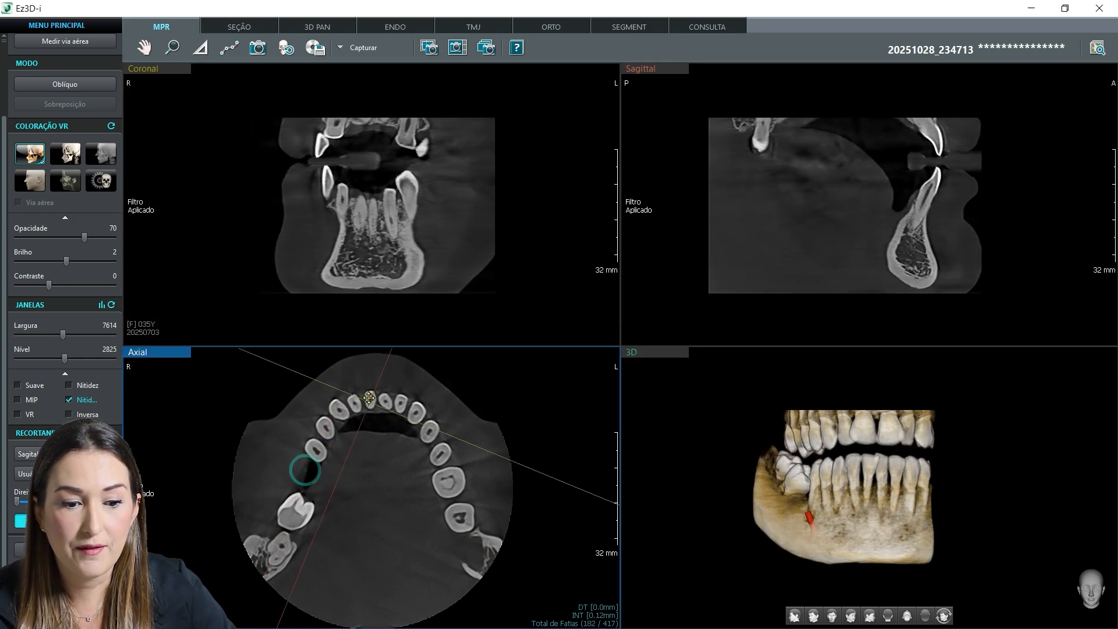
drag(246, 353, 226, 403)
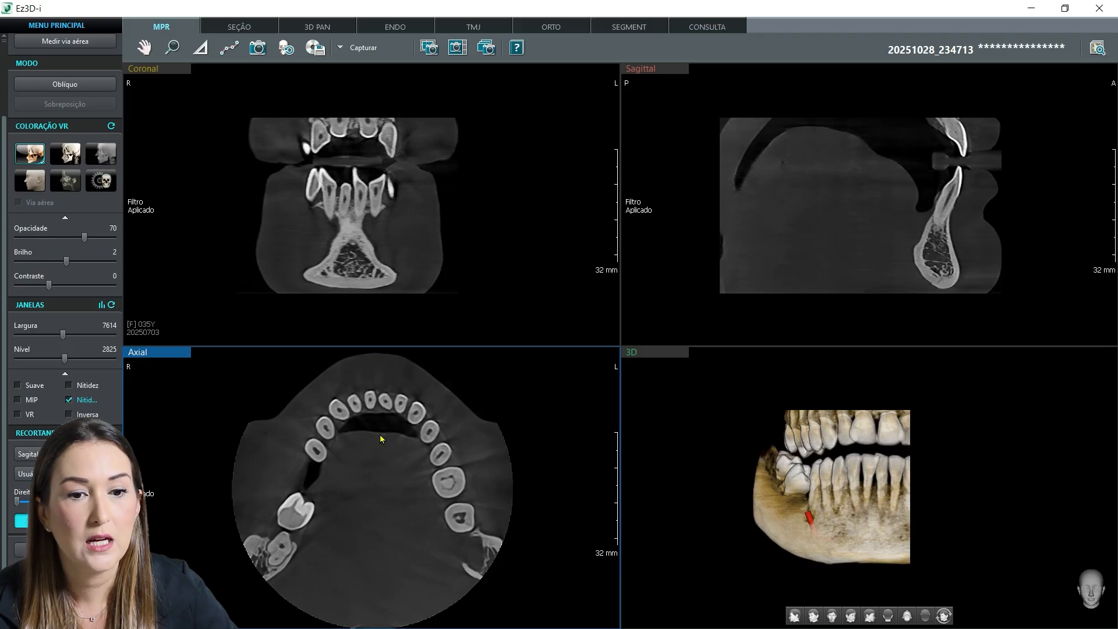
click(481, 47)
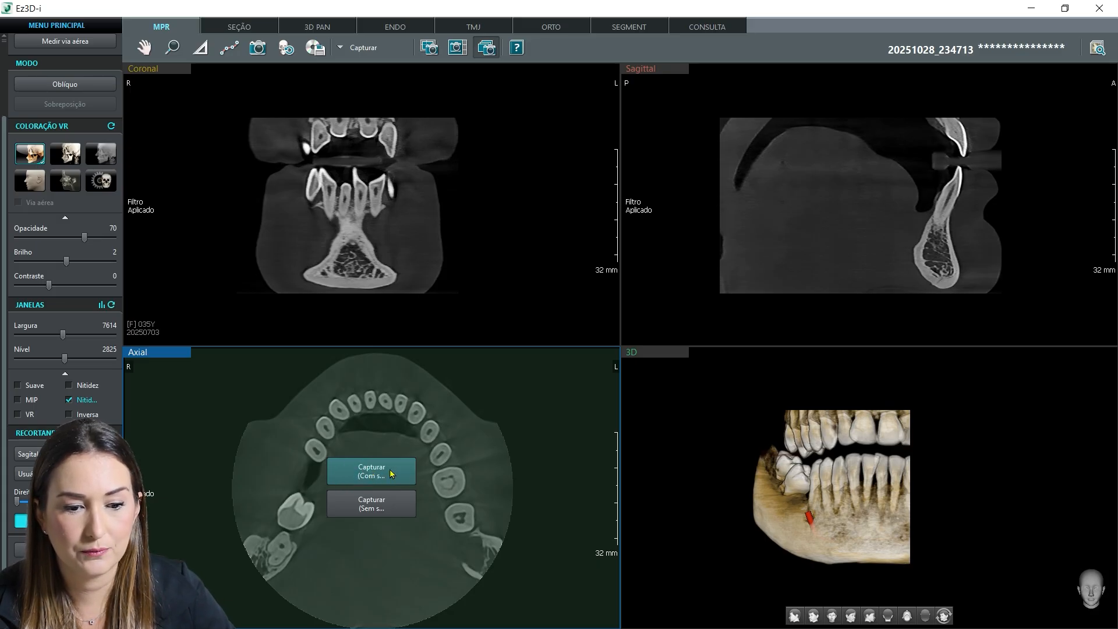
click(380, 474)
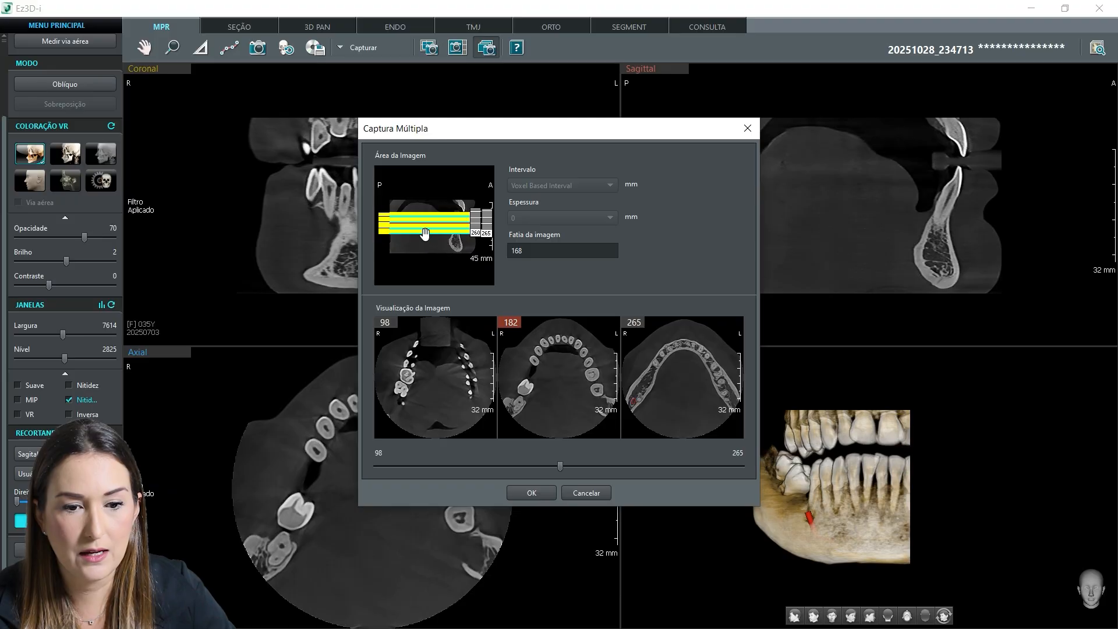
drag(435, 233, 442, 255)
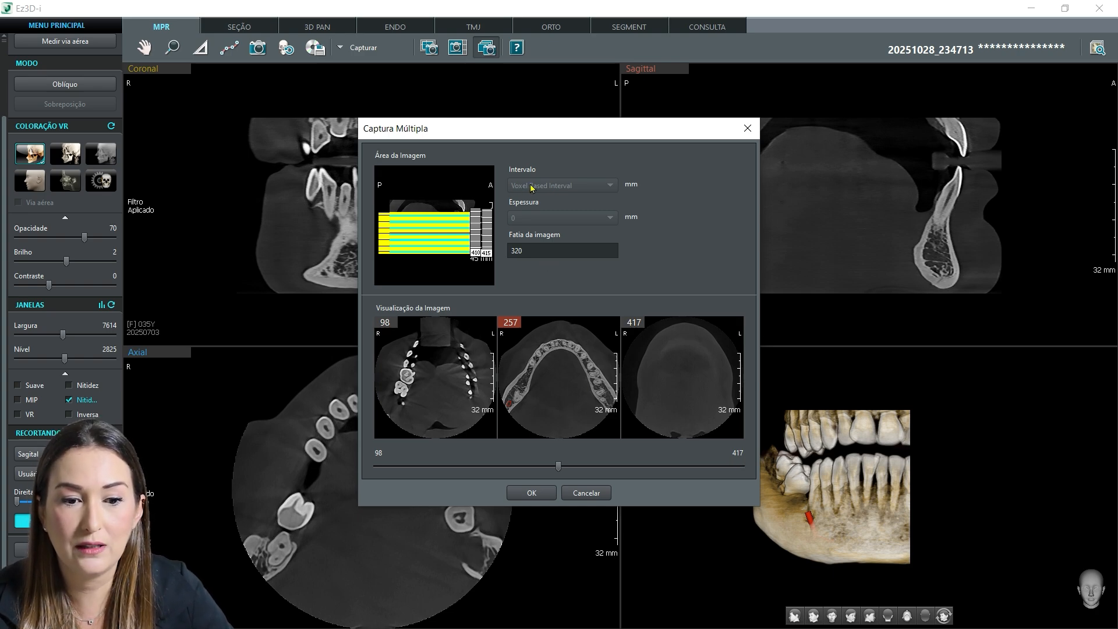
click(747, 129)
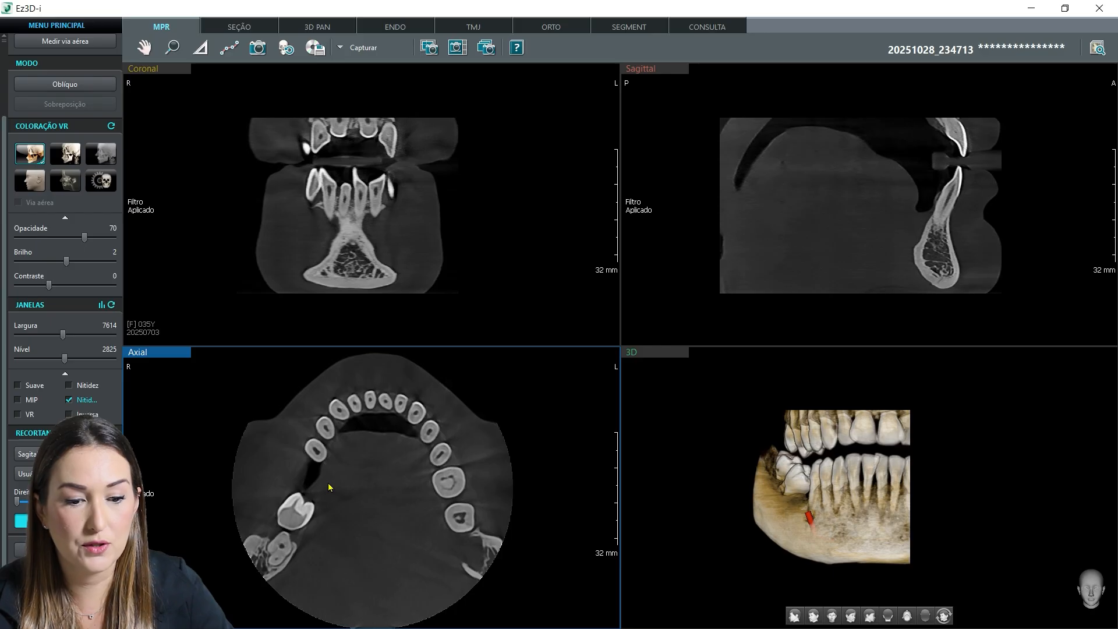
Set the axial slice interval to 2 mm and run a multiple capture with overlay of axial slices 7 to 25.
right_click(329, 487)
mouse_move(393, 520)
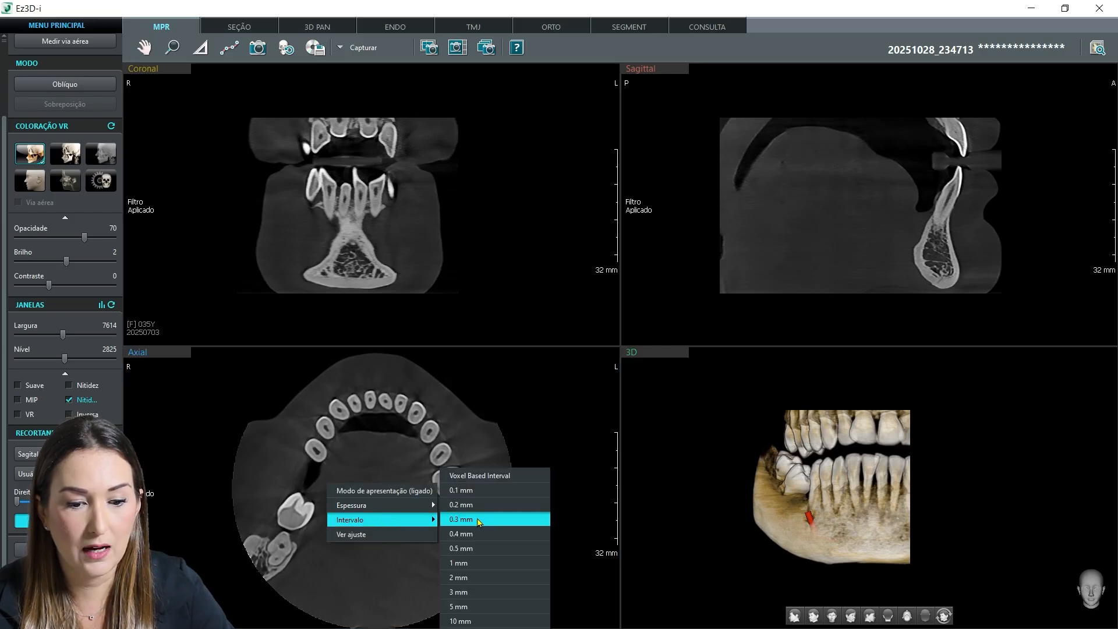
click(487, 582)
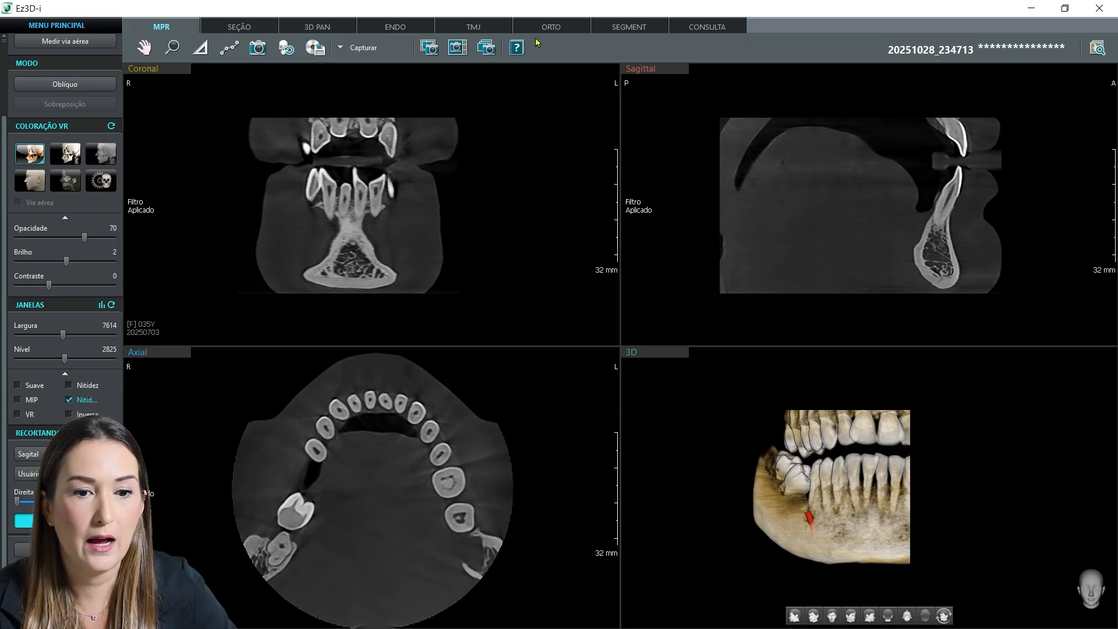
click(484, 51)
click(364, 472)
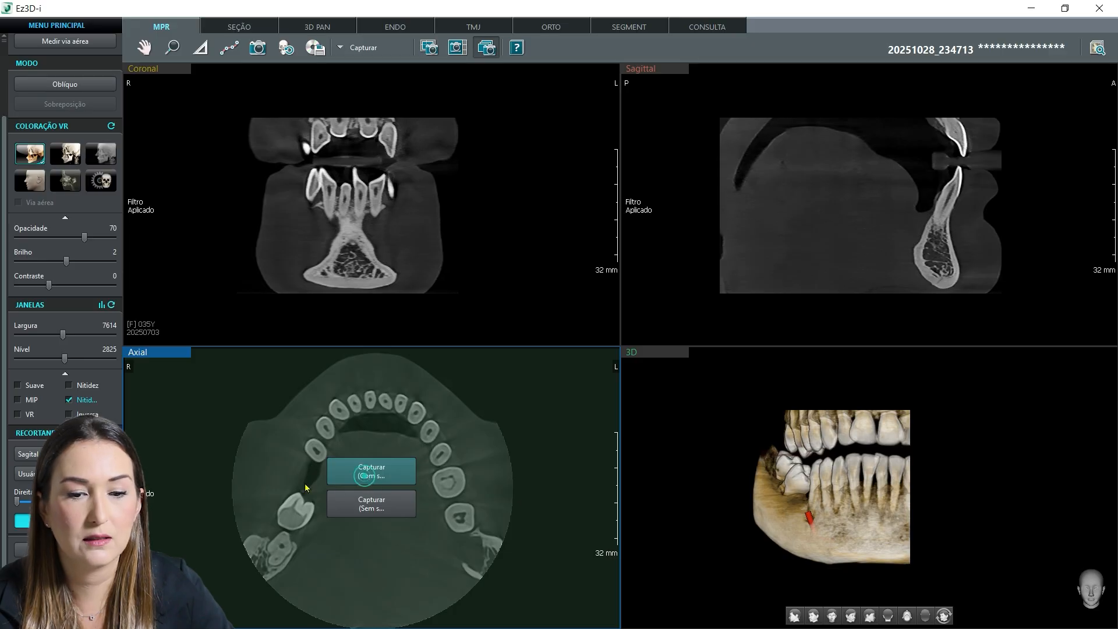
click(342, 472)
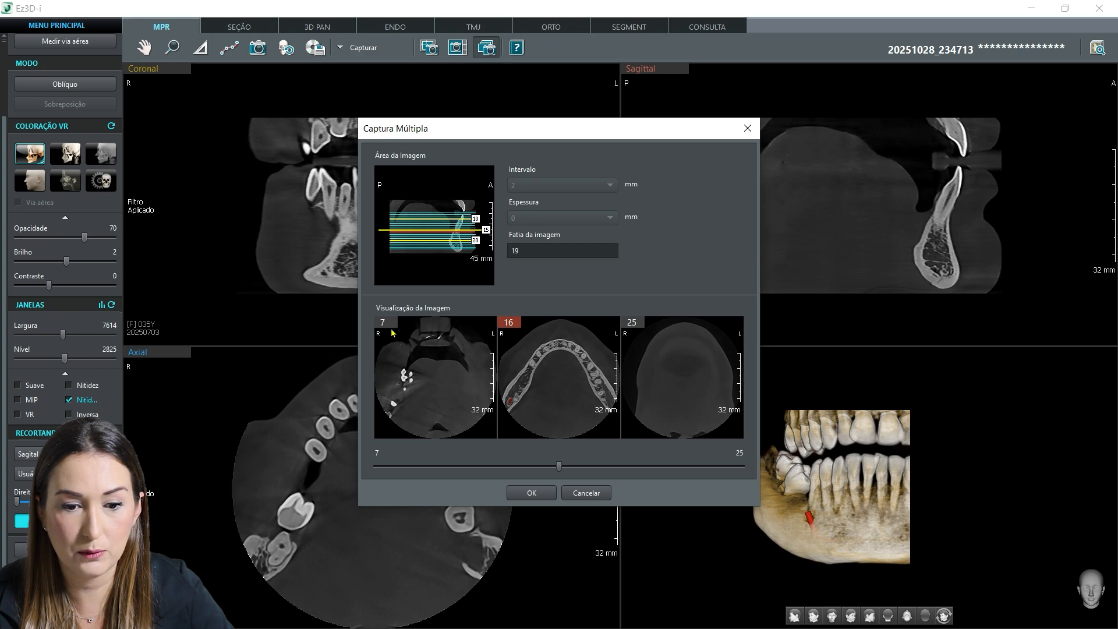
click(526, 494)
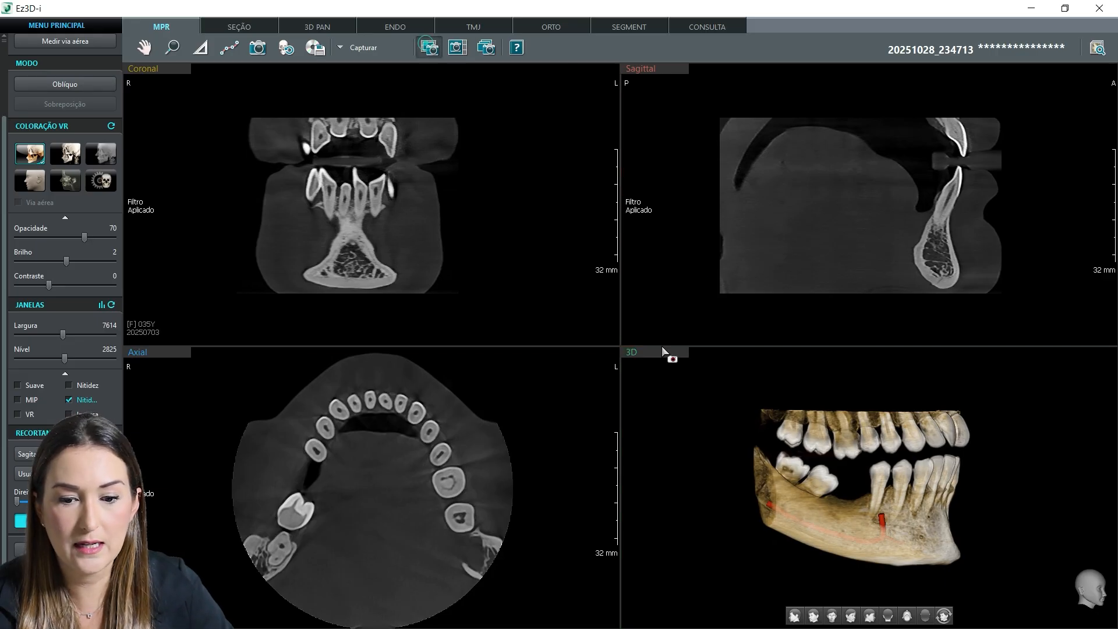
Capture the area around the 3D model in its right lateral view and again in frontal view.
drag(746, 419, 982, 577)
click(863, 496)
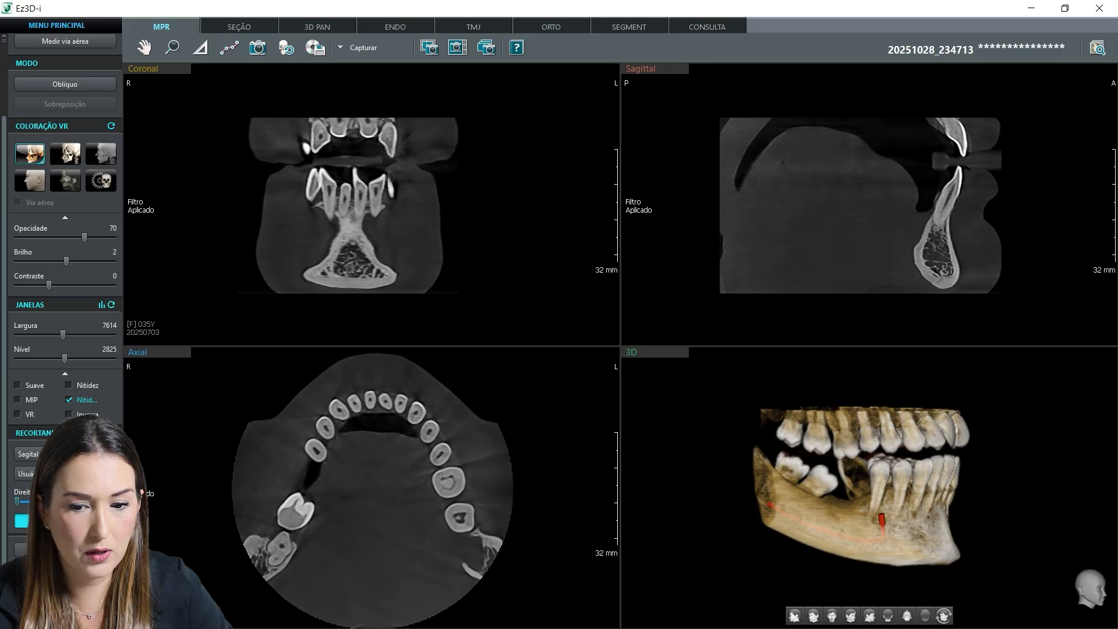
drag(818, 516, 922, 446)
drag(759, 511, 755, 453)
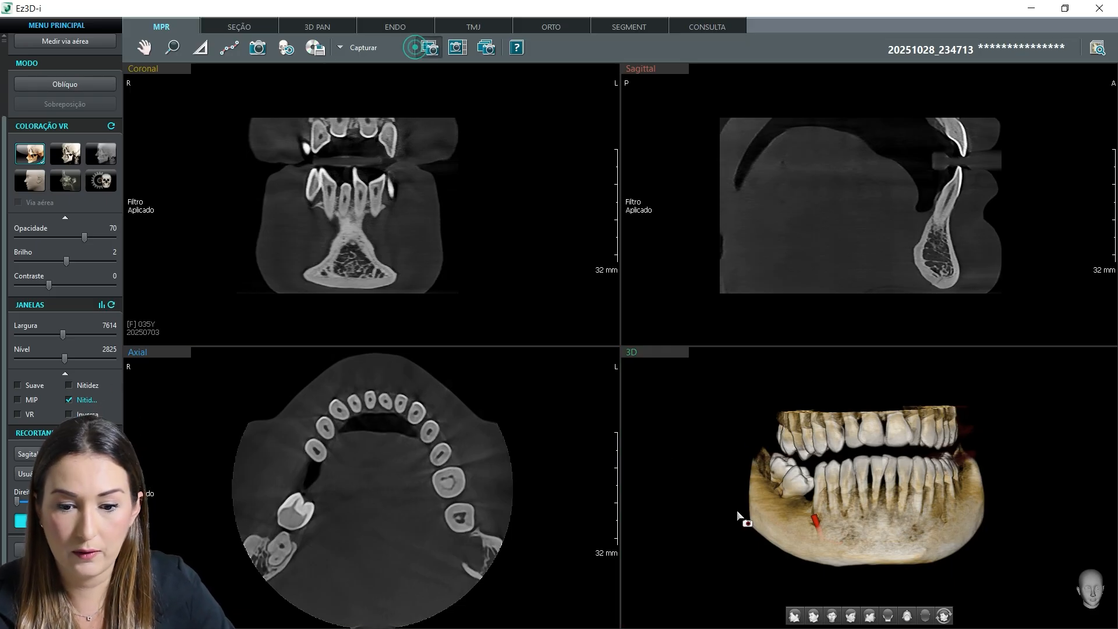
drag(750, 502, 1036, 576)
click(866, 500)
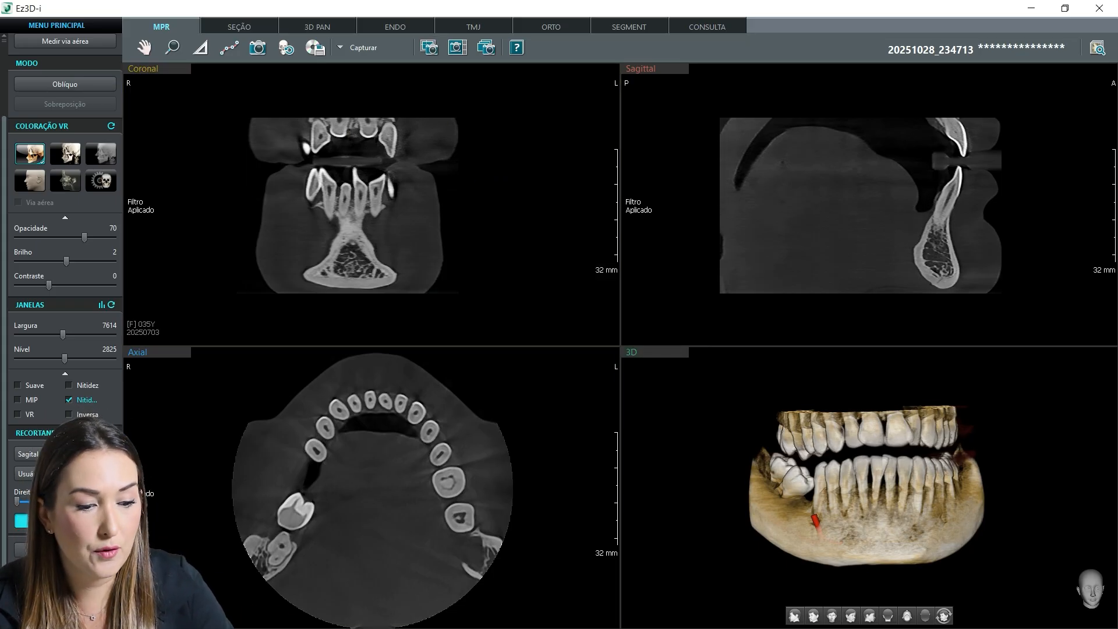
Open the report and apply the four-page A4 template "teste".
click(65, 549)
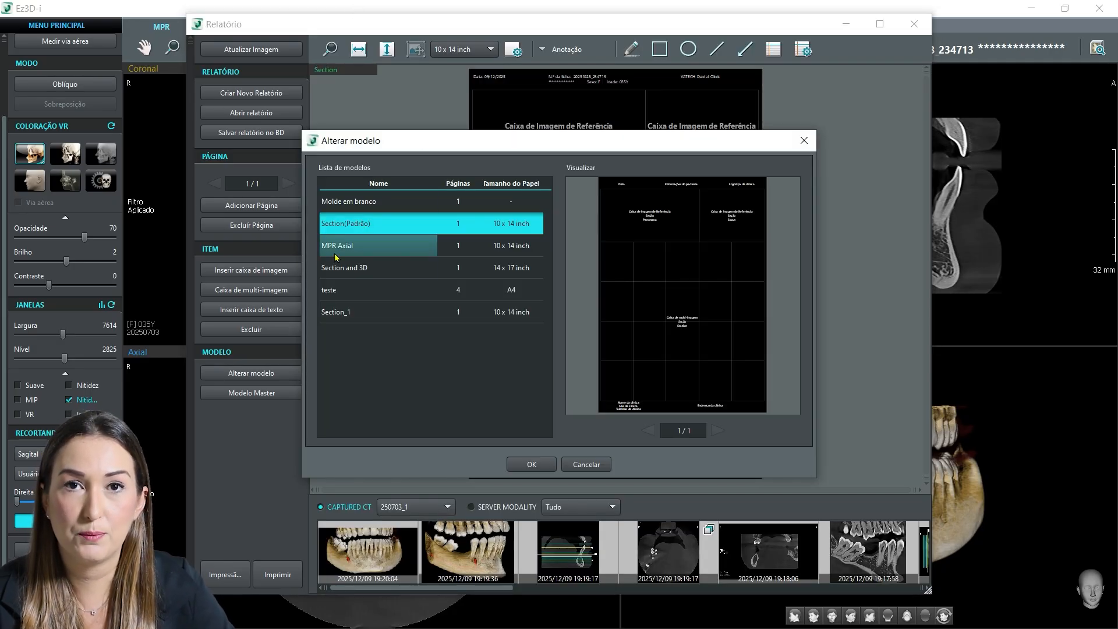
click(342, 293)
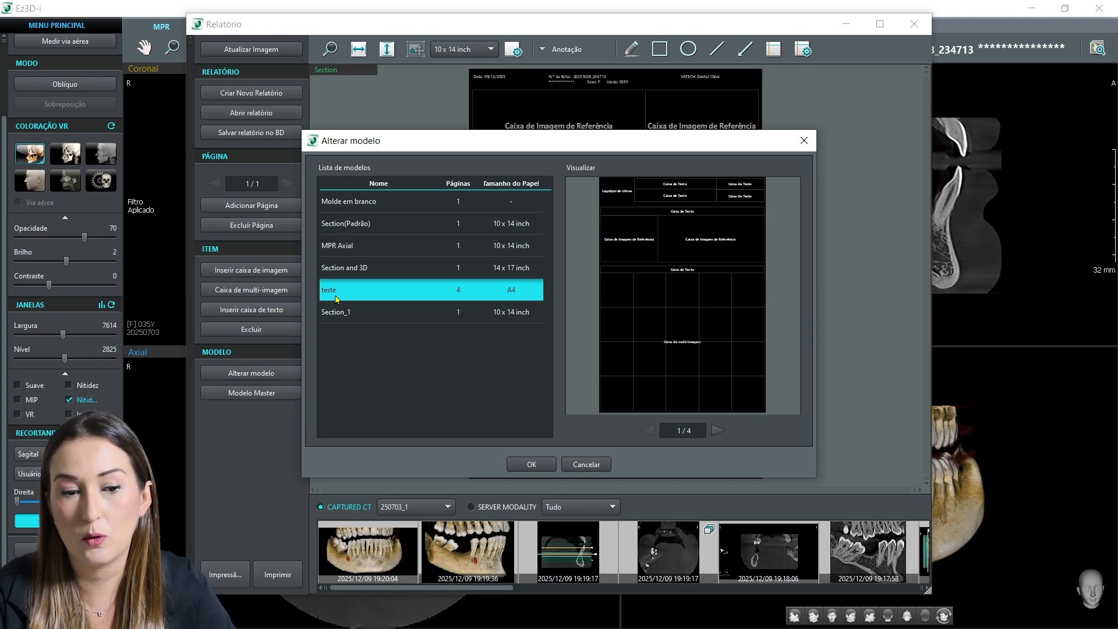
click(531, 465)
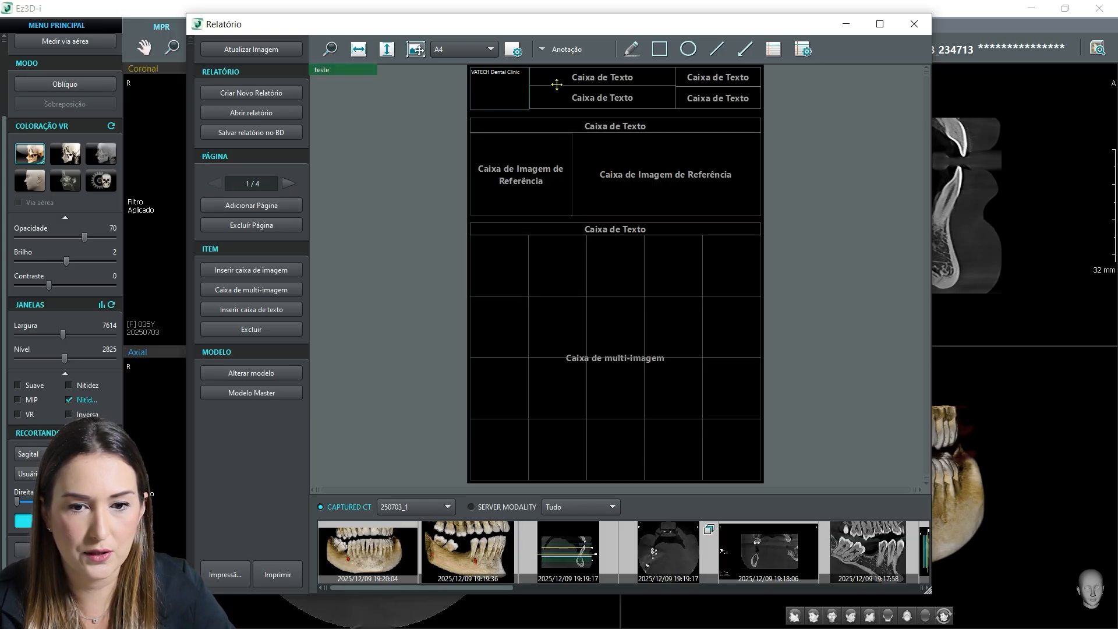
Maximize the report window.
click(880, 24)
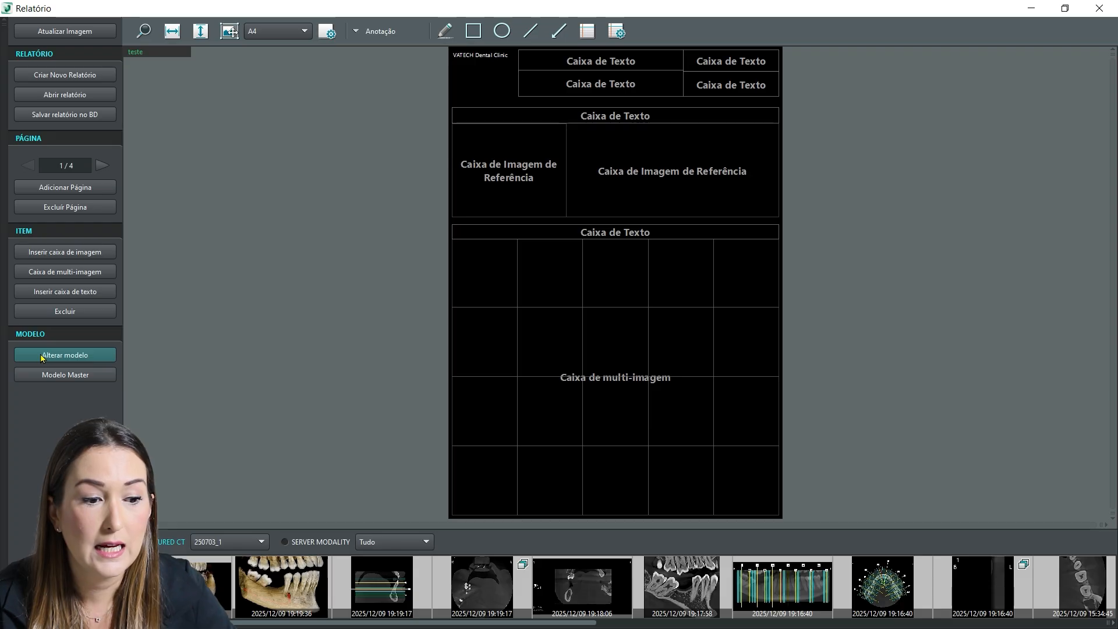
click(71, 379)
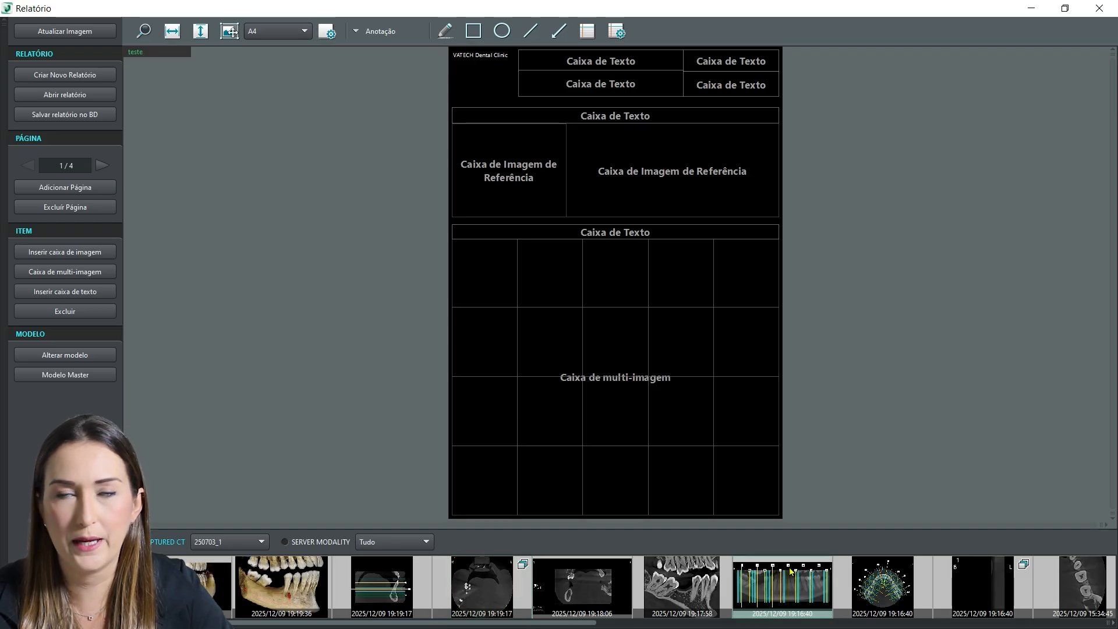
drag(975, 594, 508, 279)
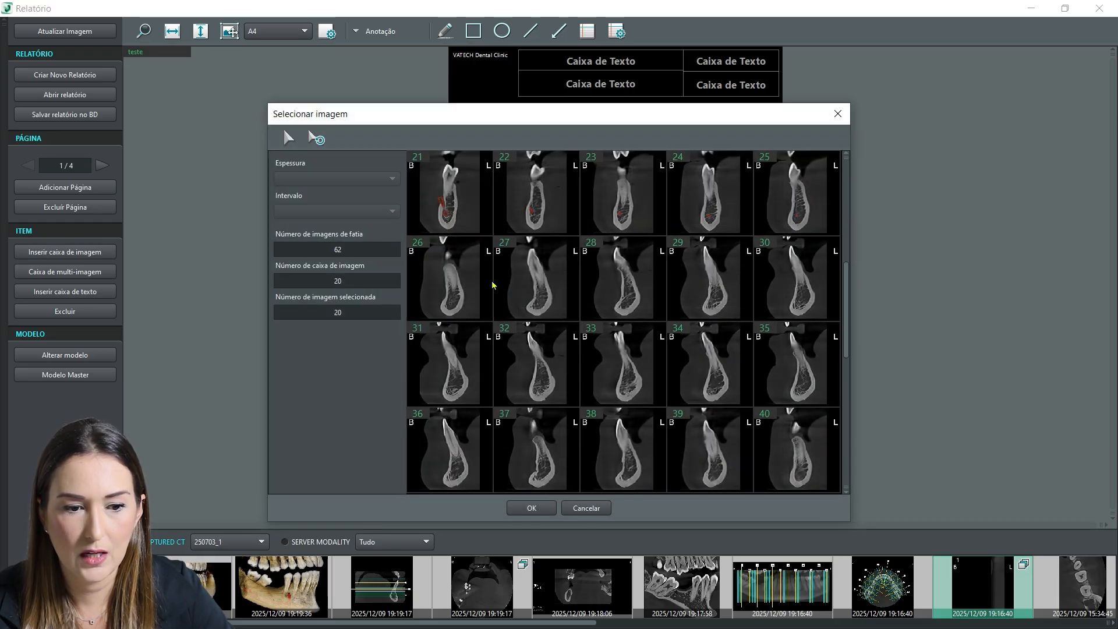
drag(844, 301, 850, 343)
drag(570, 118, 367, 149)
click(635, 146)
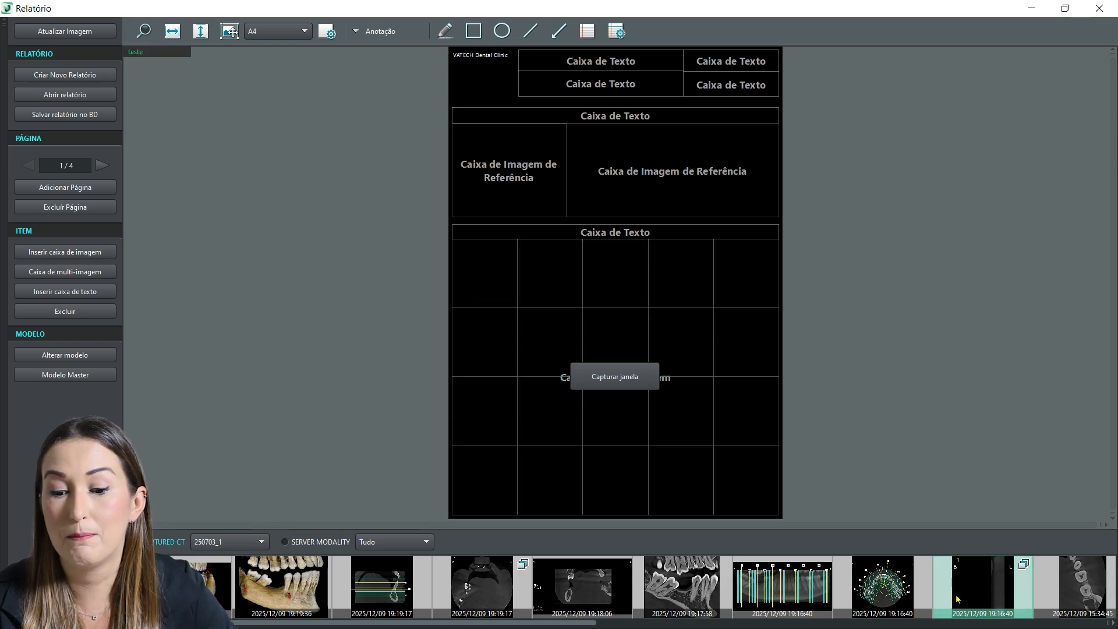
Set the image table of page 1's multi-image box to 6 columns.
right_click(584, 285)
click(602, 293)
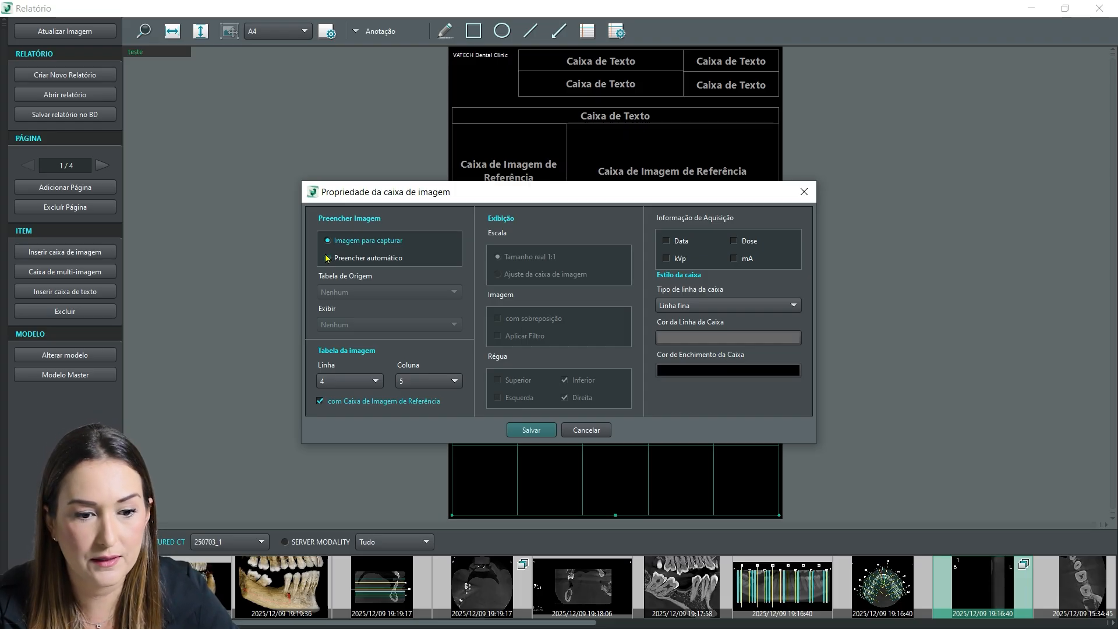
click(441, 382)
click(420, 470)
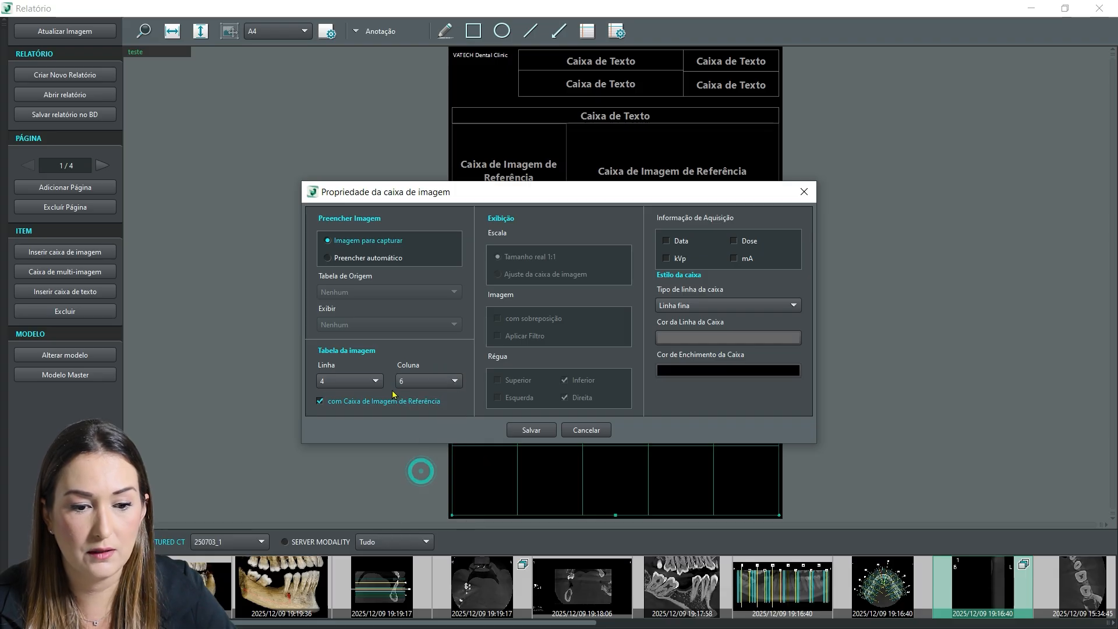
click(523, 431)
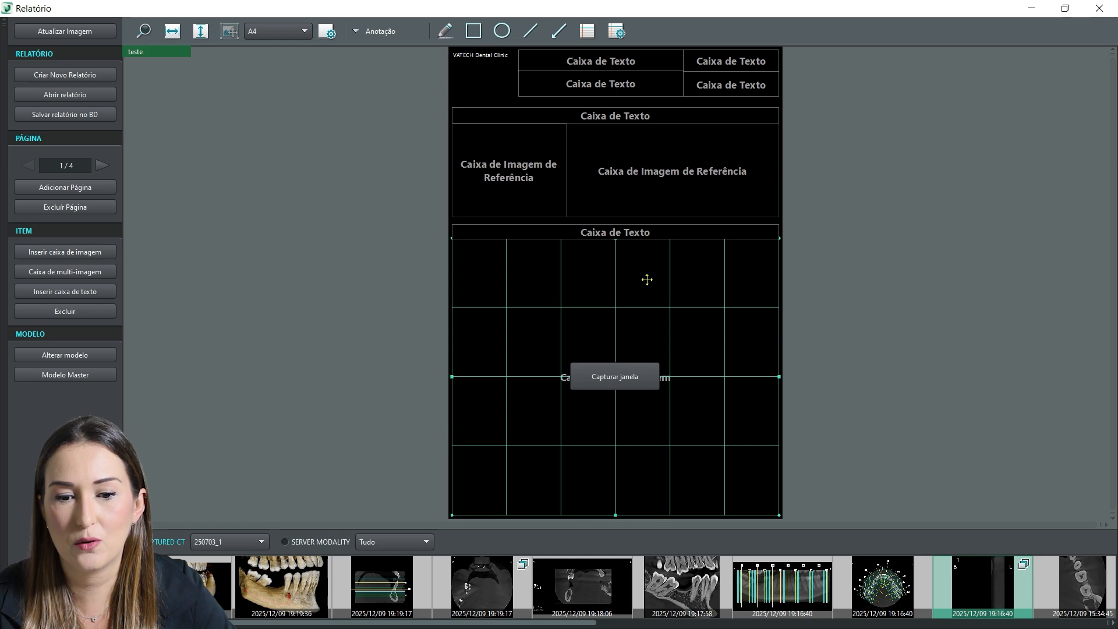
Return the image table of page 1's multi-image box to 5 columns.
right_click(555, 305)
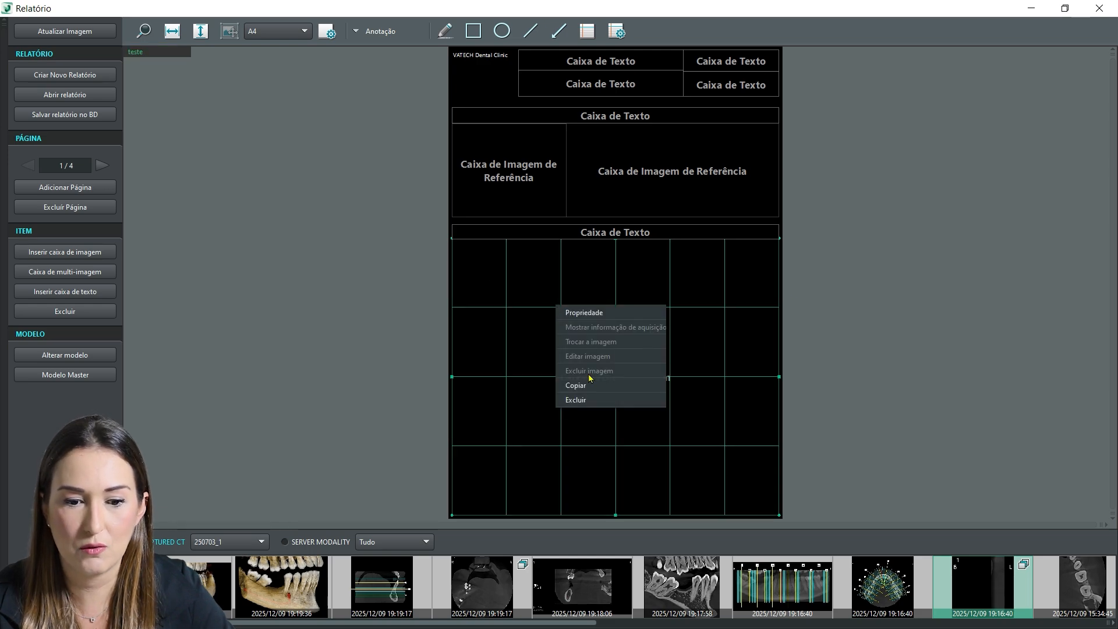
click(583, 314)
click(453, 379)
click(430, 450)
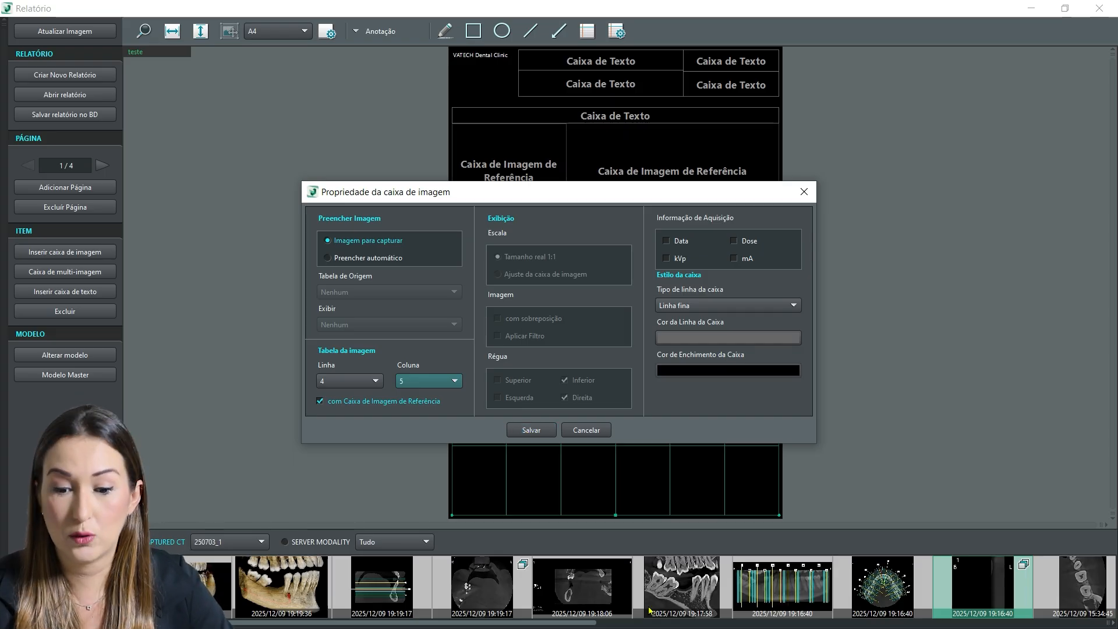
click(530, 430)
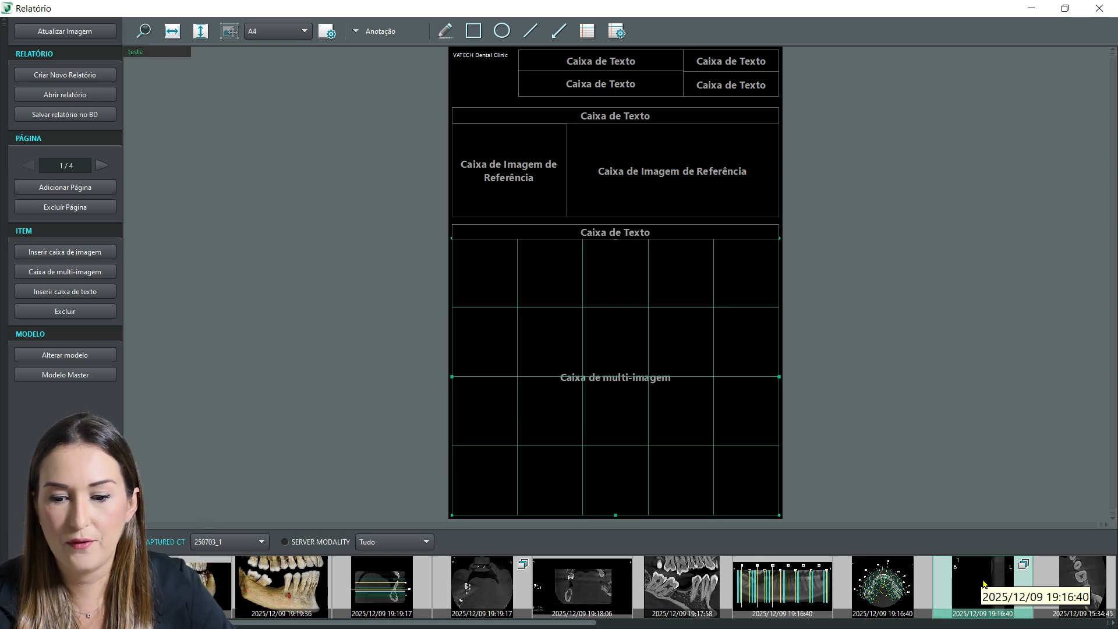
Fill the multi-image box on page 1 with slices 1 to 20 of the 19:16:40 cross-section capture.
drag(980, 580, 504, 274)
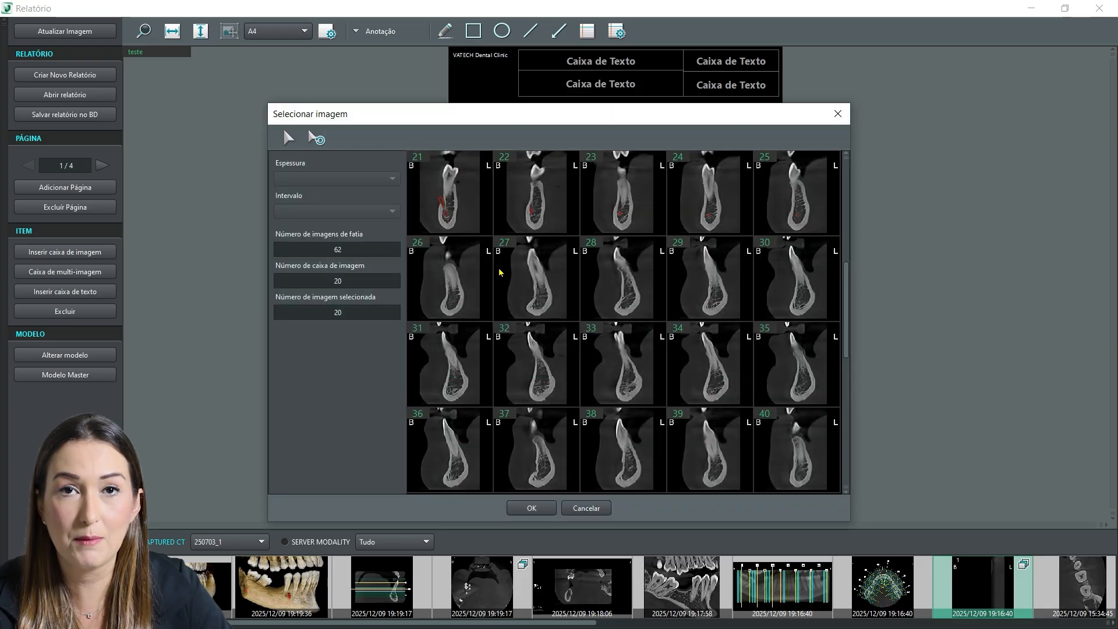
drag(848, 290, 854, 181)
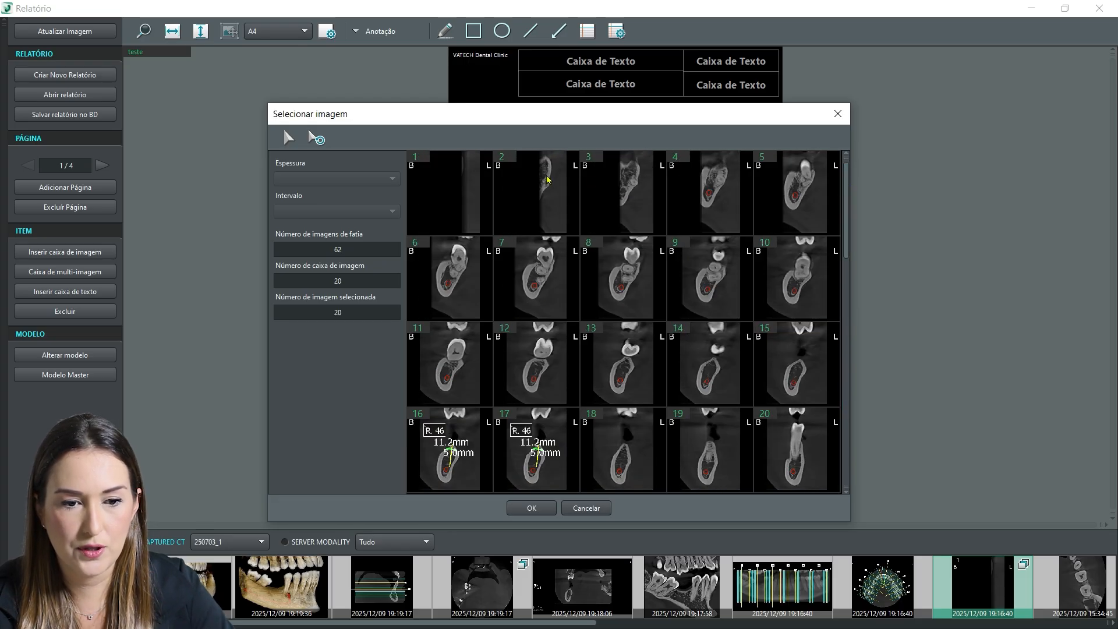
click(288, 136)
click(446, 188)
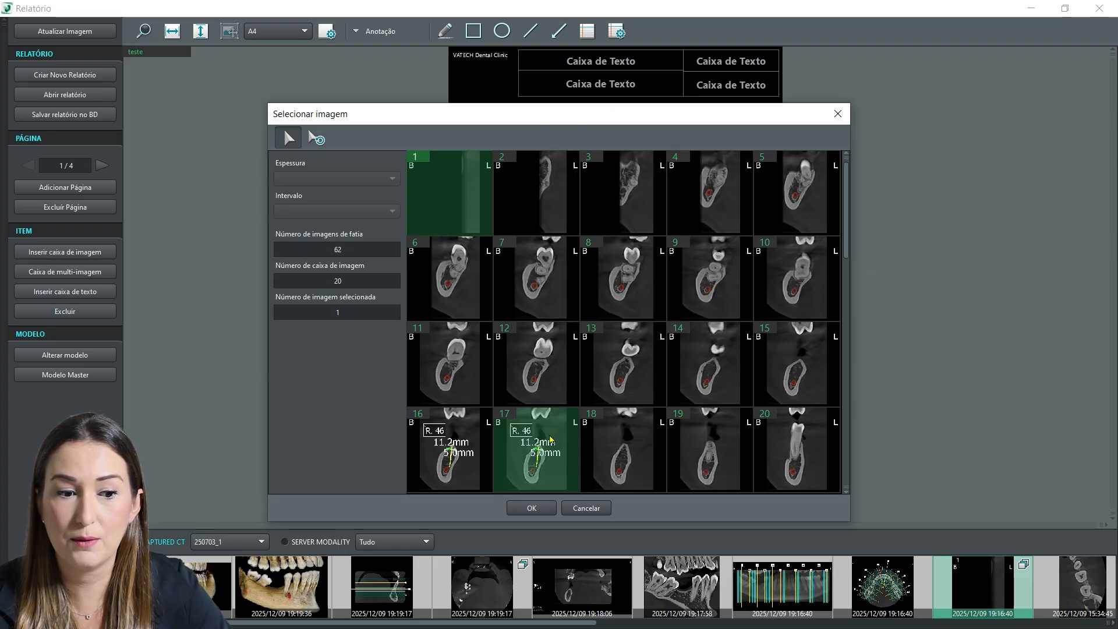
shift+click(784, 450)
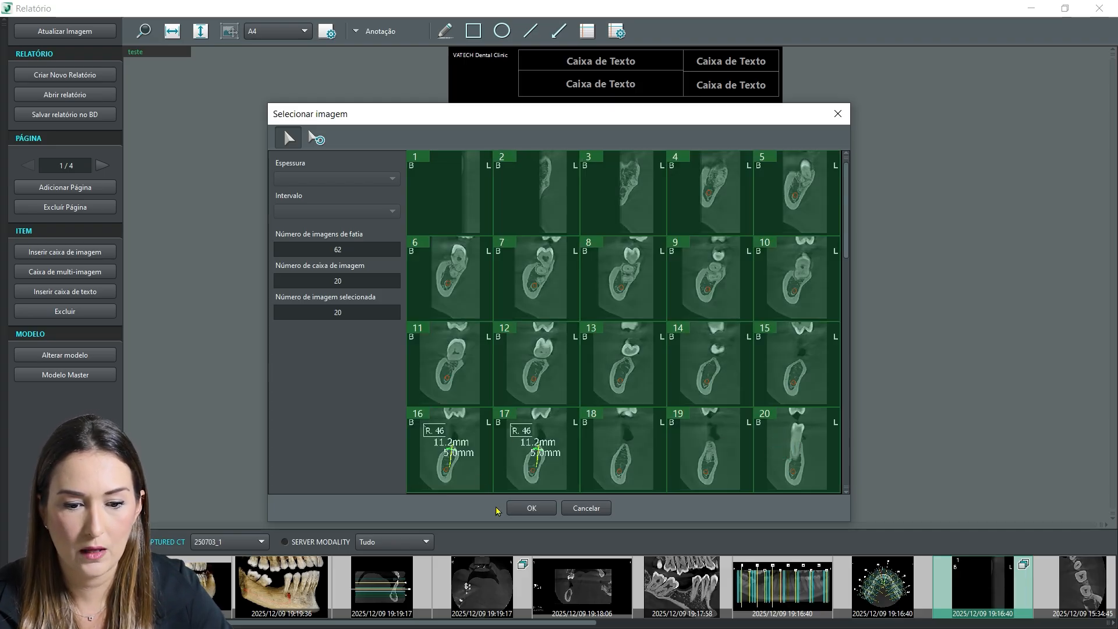
click(530, 509)
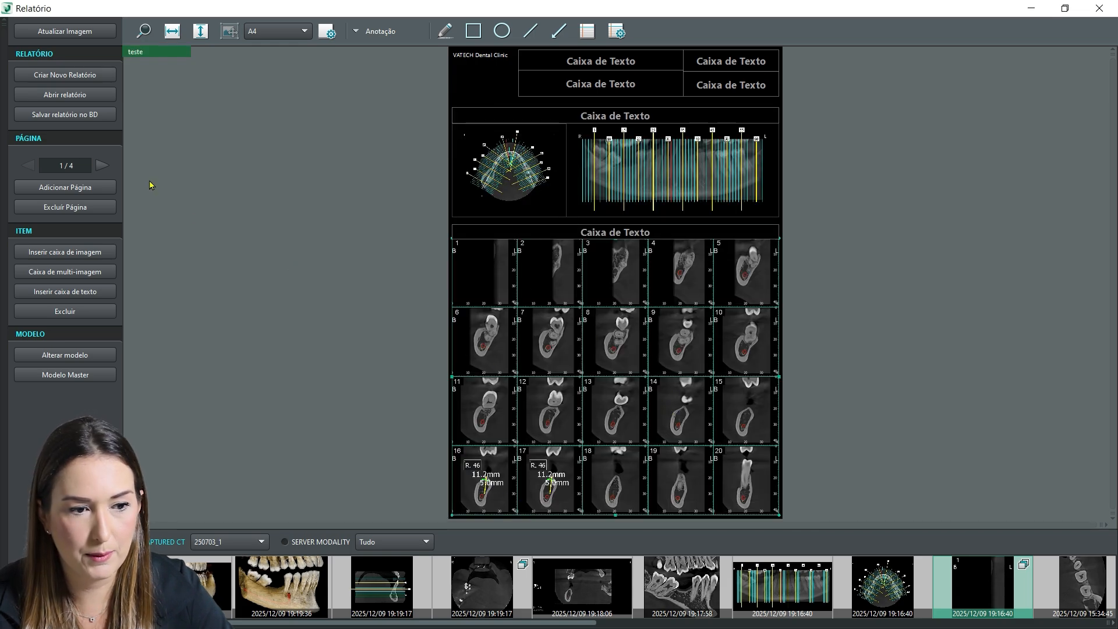
Fill the multi-image box on page 2 with slices 21 to 40 of the same cross-section capture.
click(100, 165)
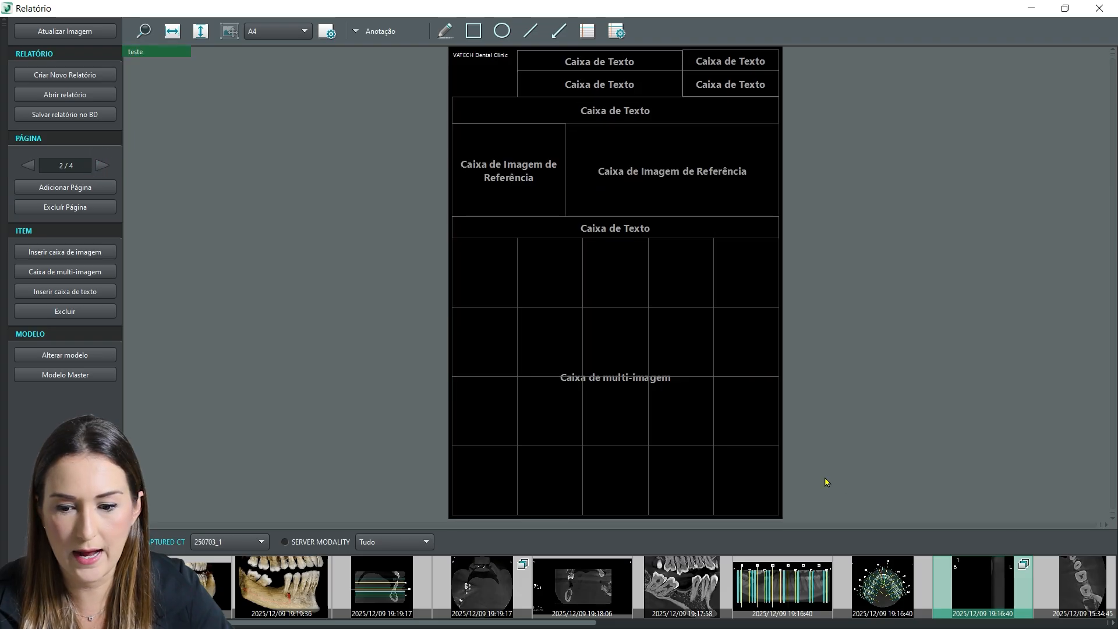
drag(983, 585, 499, 275)
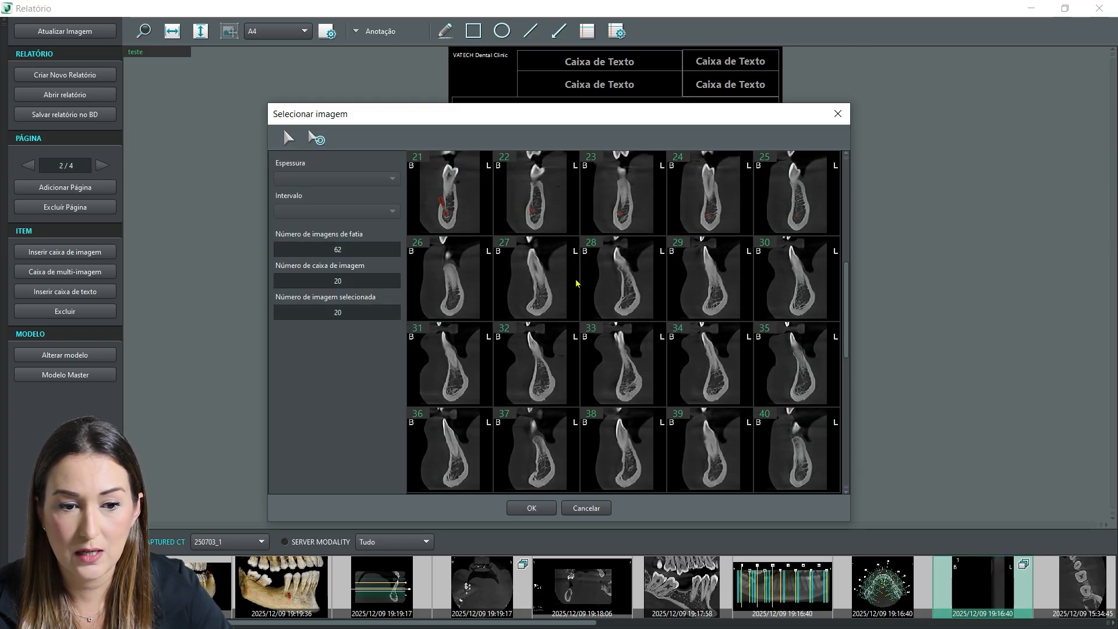
click(442, 182)
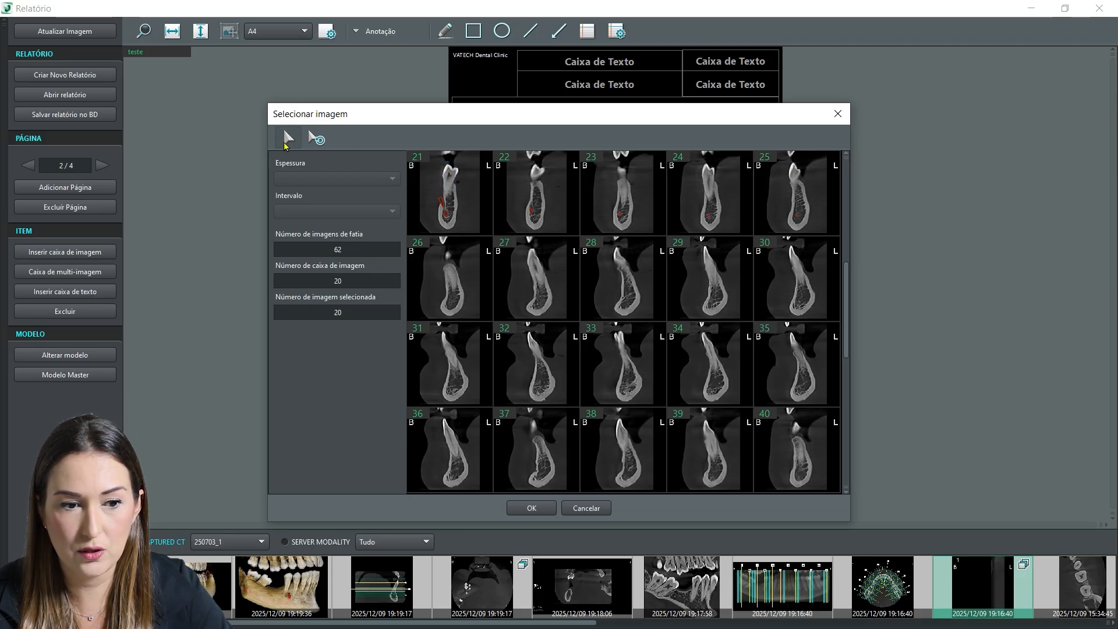
click(288, 139)
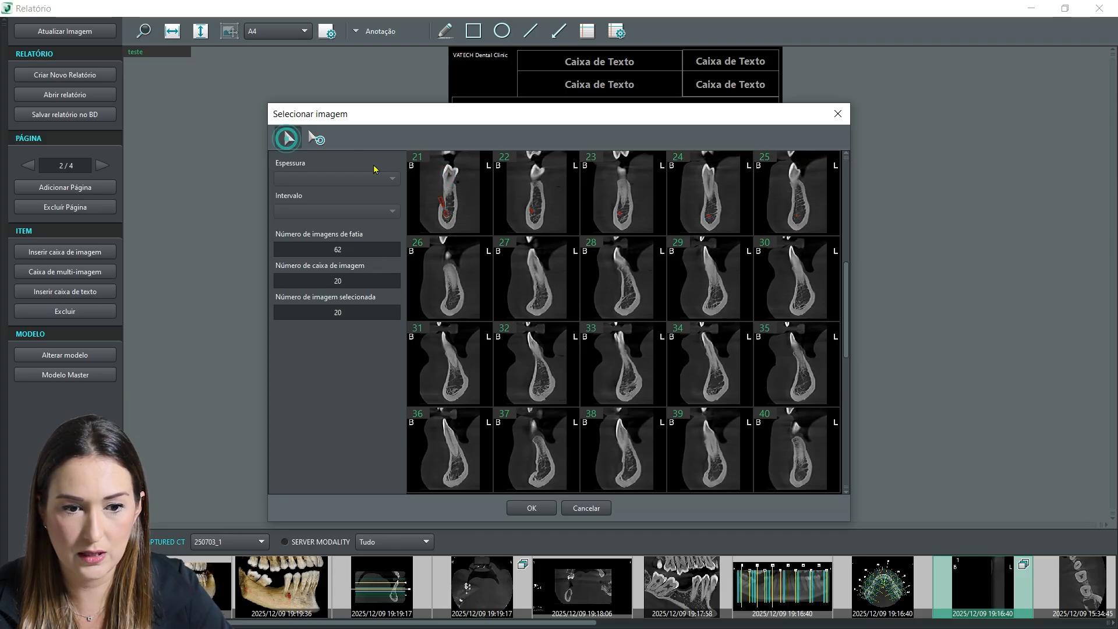
click(447, 187)
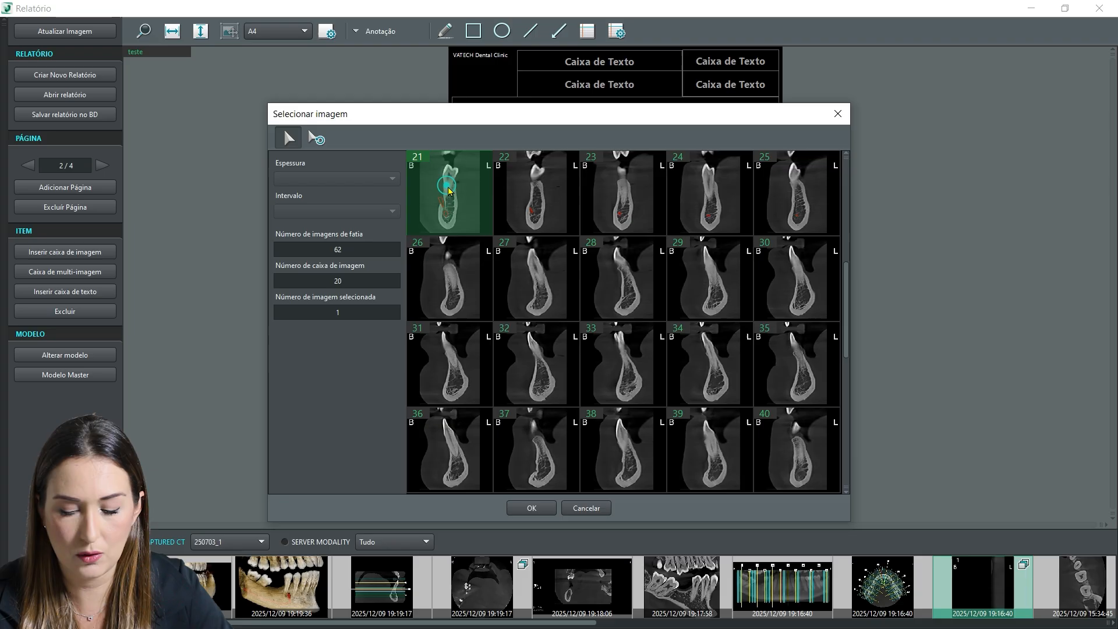
shift+click(809, 442)
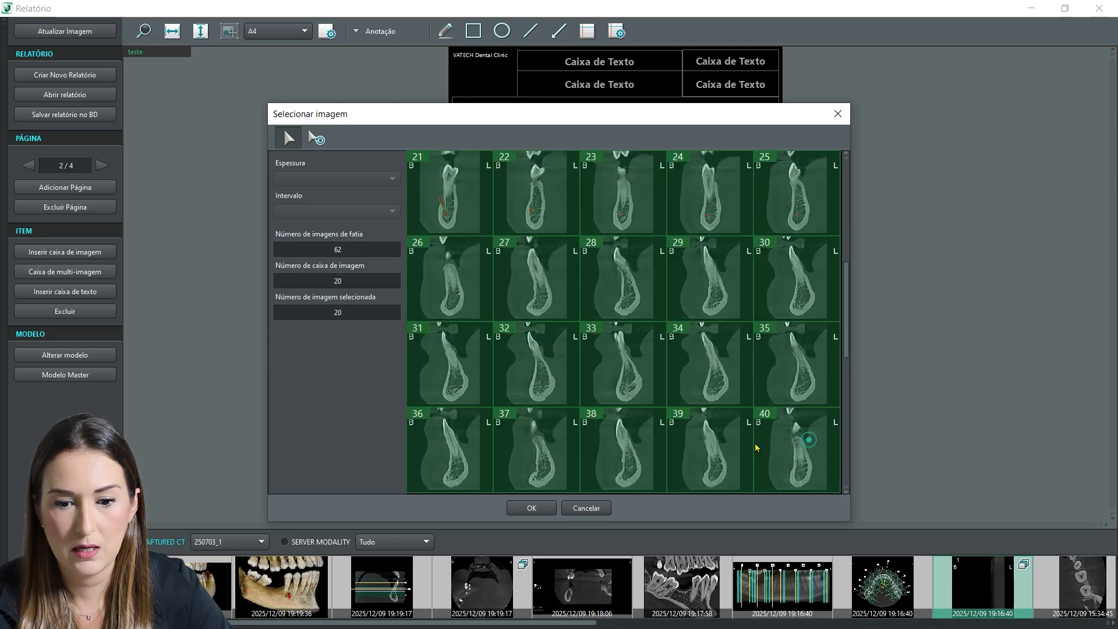
click(524, 510)
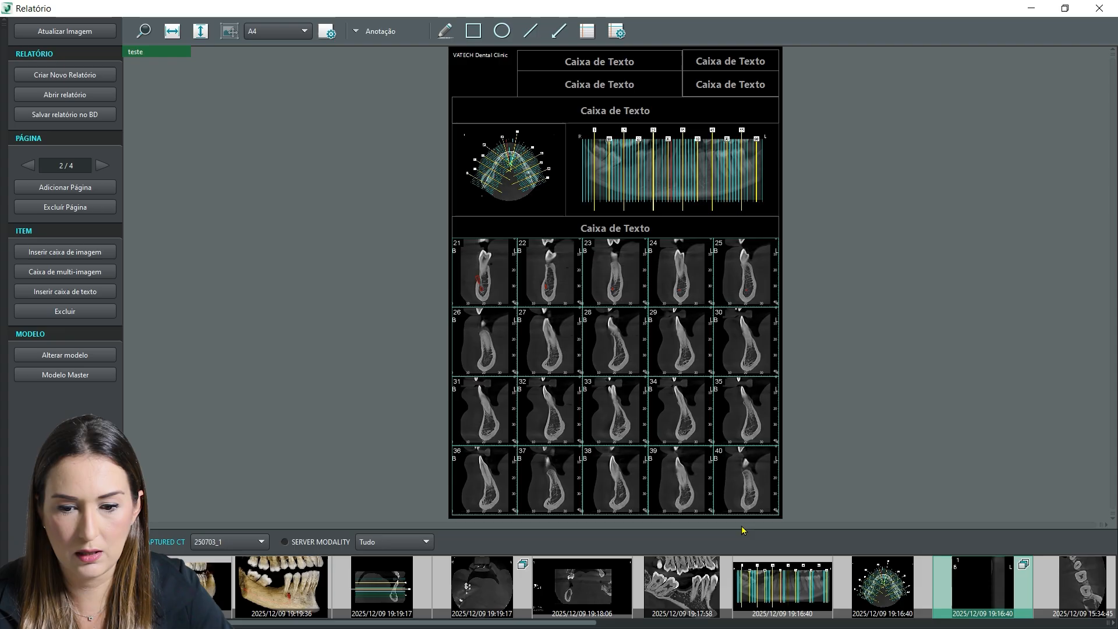
Fill the multi-image box on page 3 with slices 41 to 60 of the same cross-section capture.
click(102, 165)
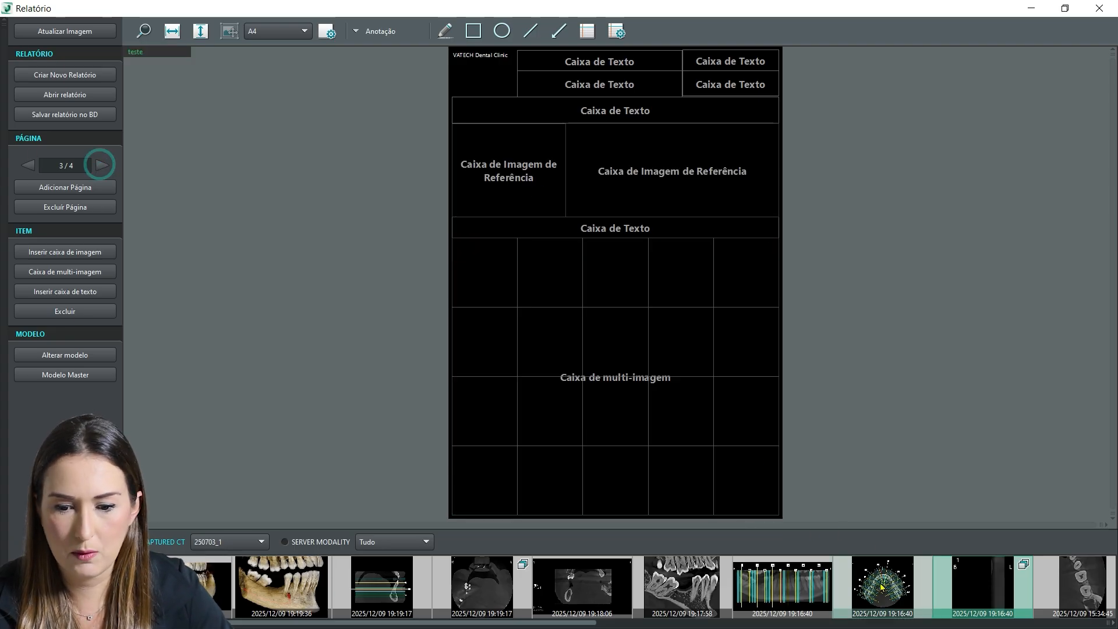
drag(943, 587, 509, 287)
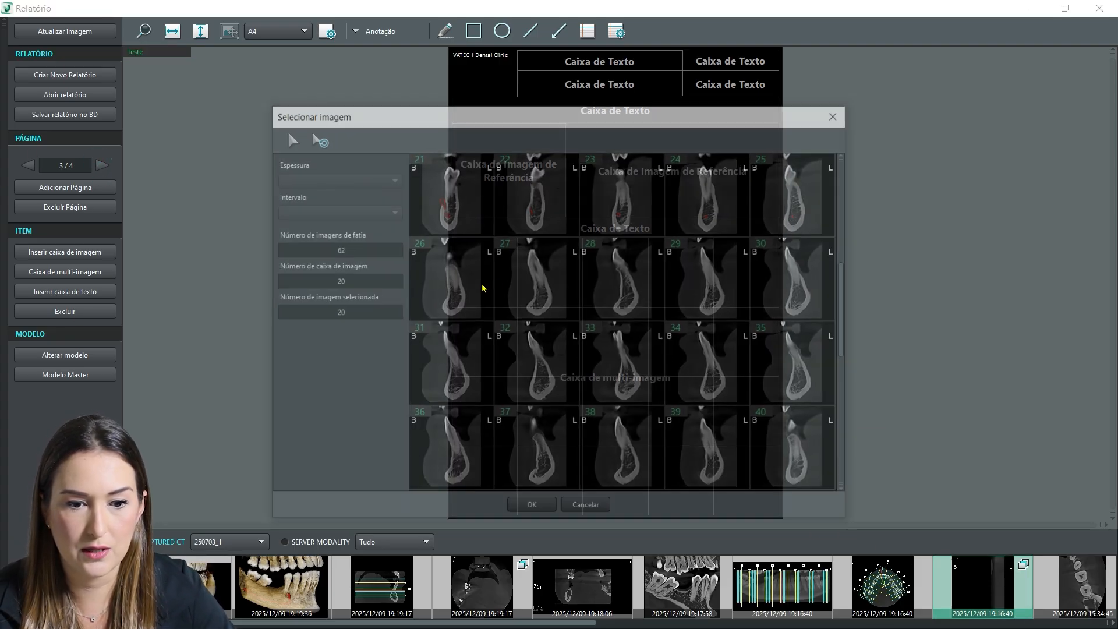
drag(846, 285, 845, 376)
click(461, 174)
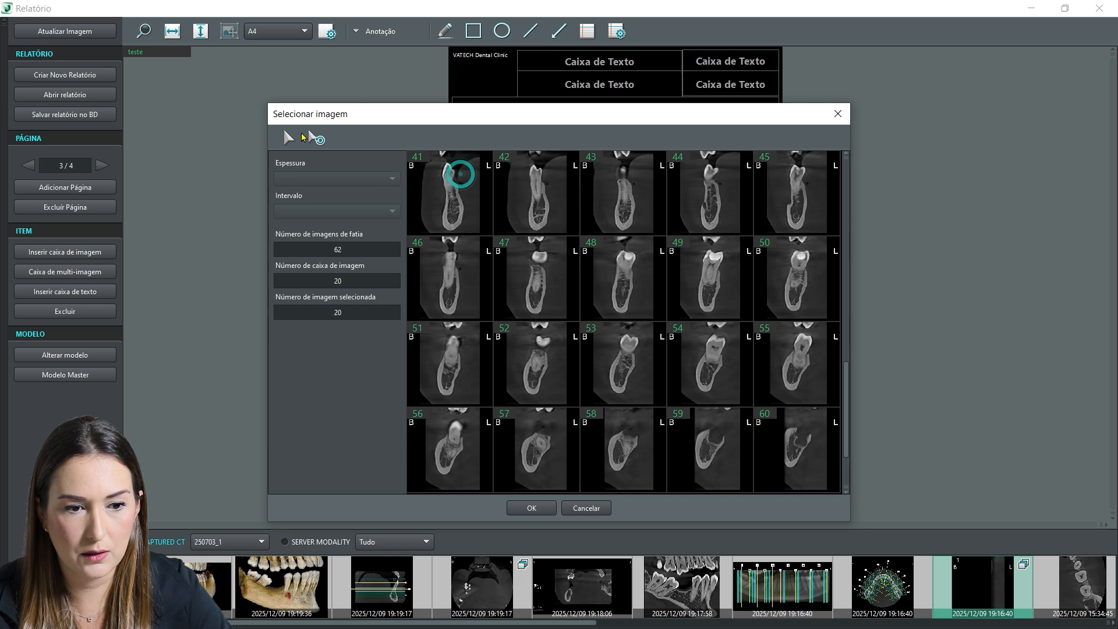
click(287, 139)
click(436, 174)
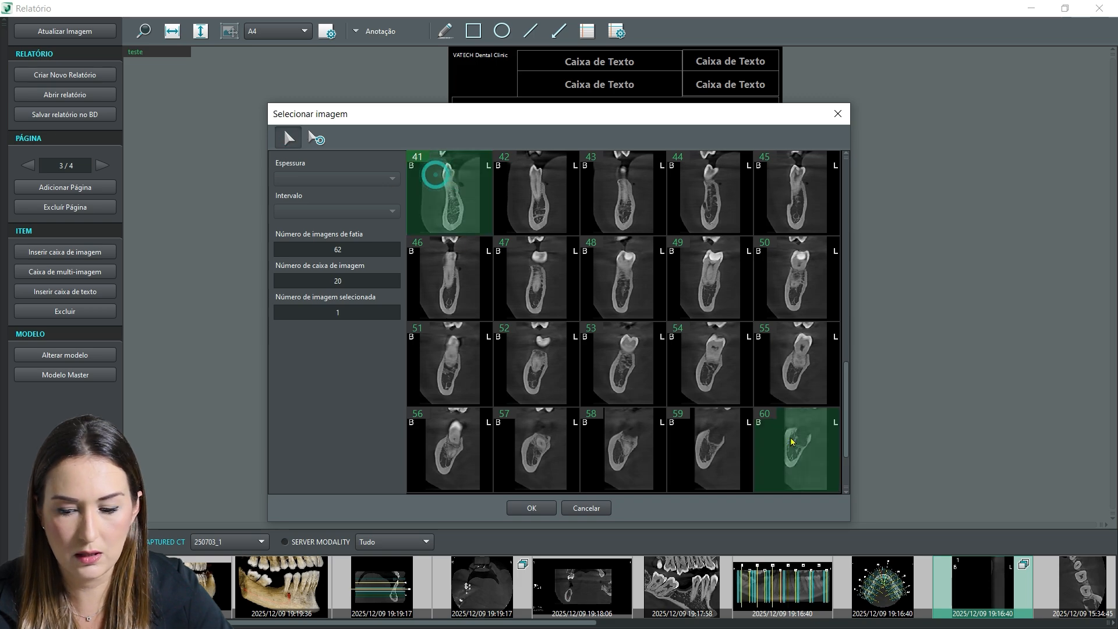
shift+click(798, 447)
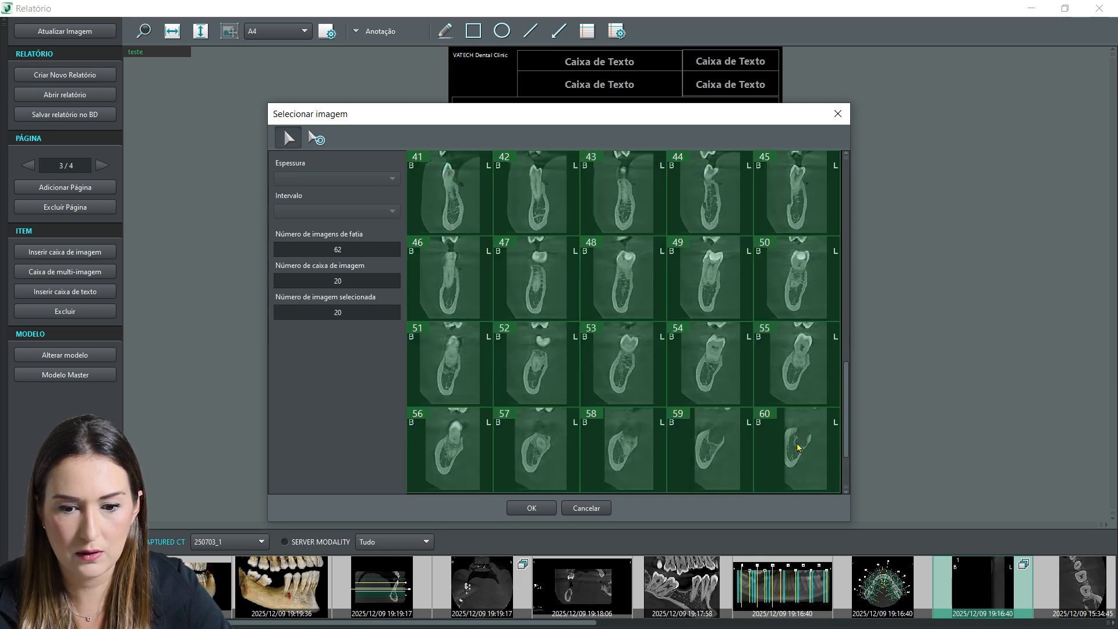
click(531, 509)
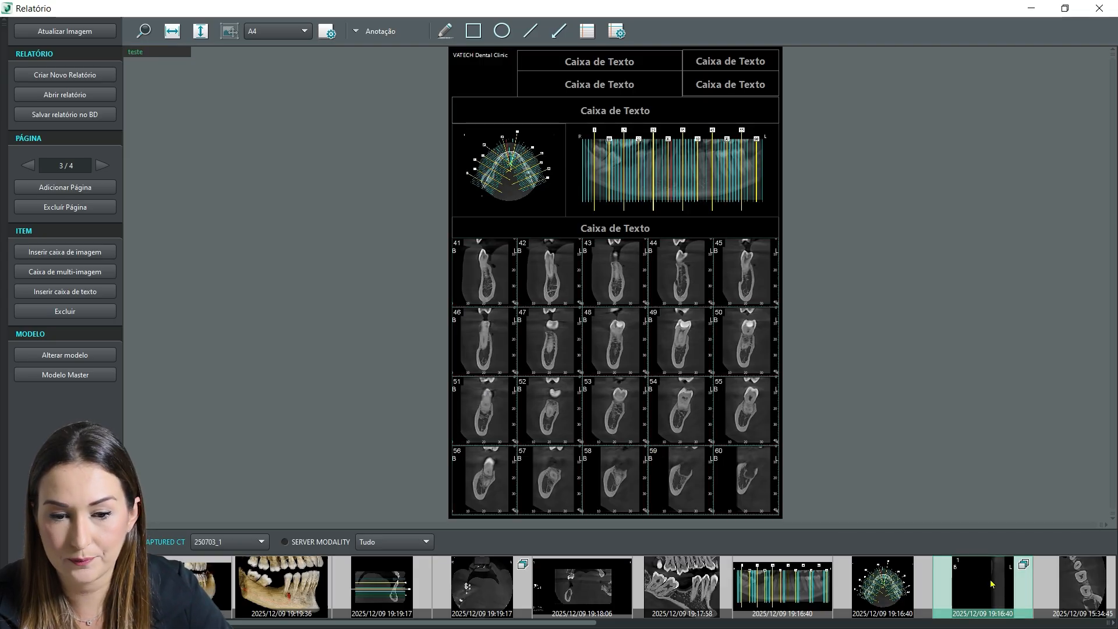
On page 4, place the 15:32:30 and 15:32:51 grayscale captures in the upper boxes and the 15:33:48 and 15:33:34 3D views in the lower ones.
click(101, 166)
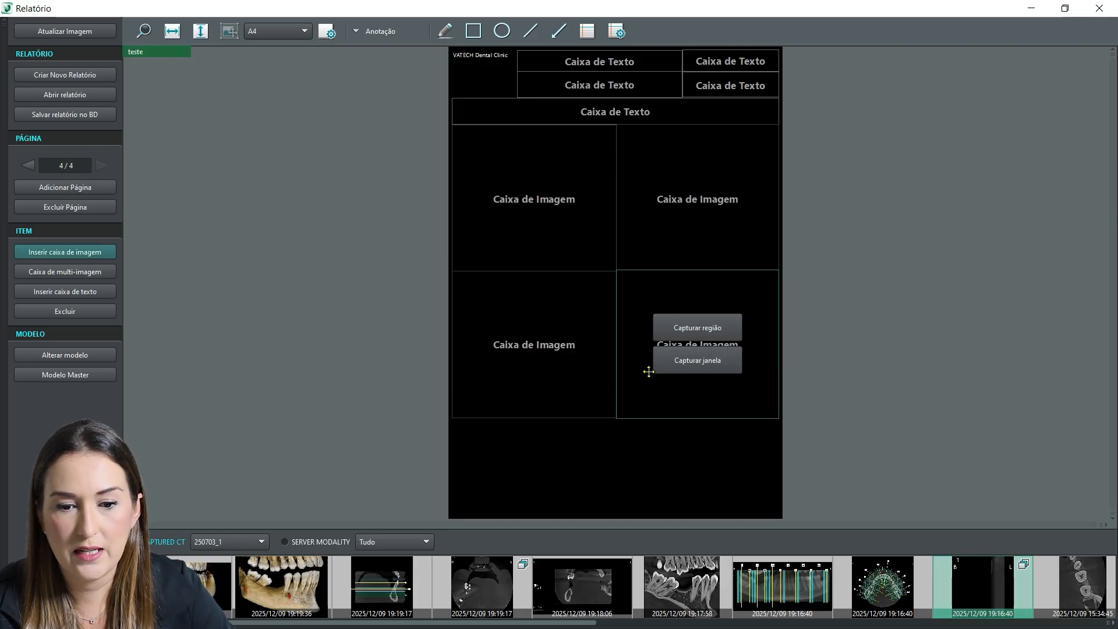
mouse_move(517, 229)
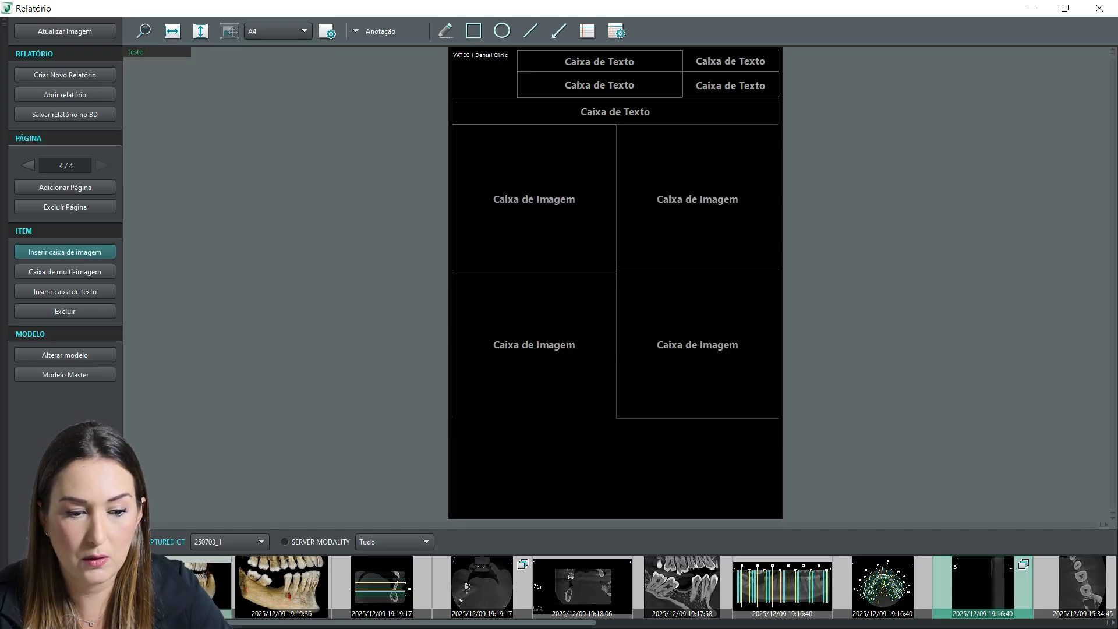
scroll(933, 585, right, 6)
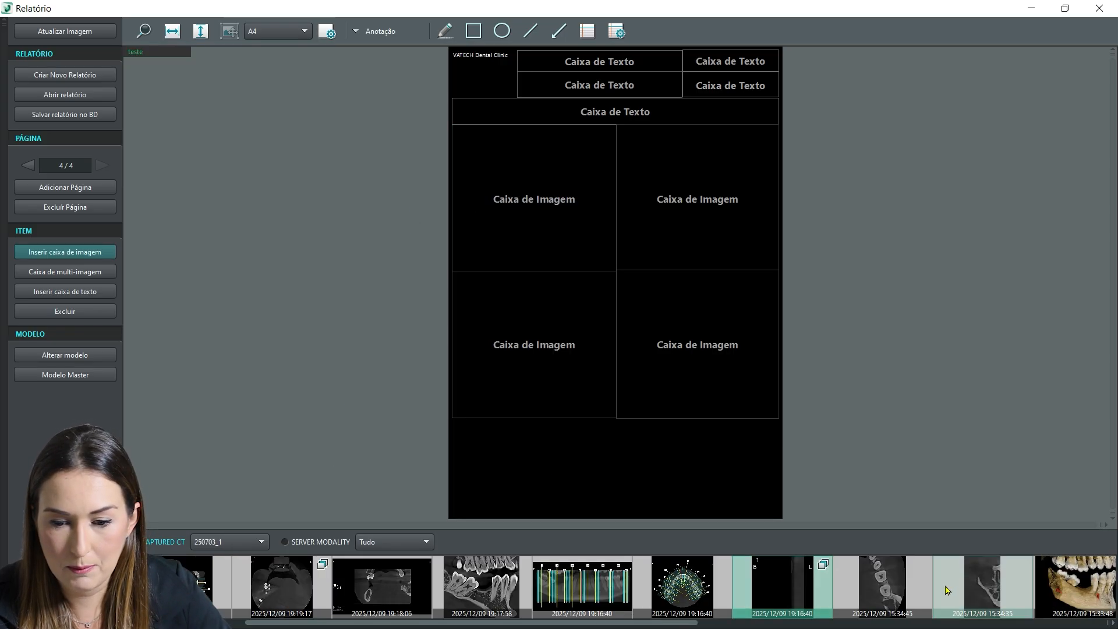
scroll(934, 586, right, 4)
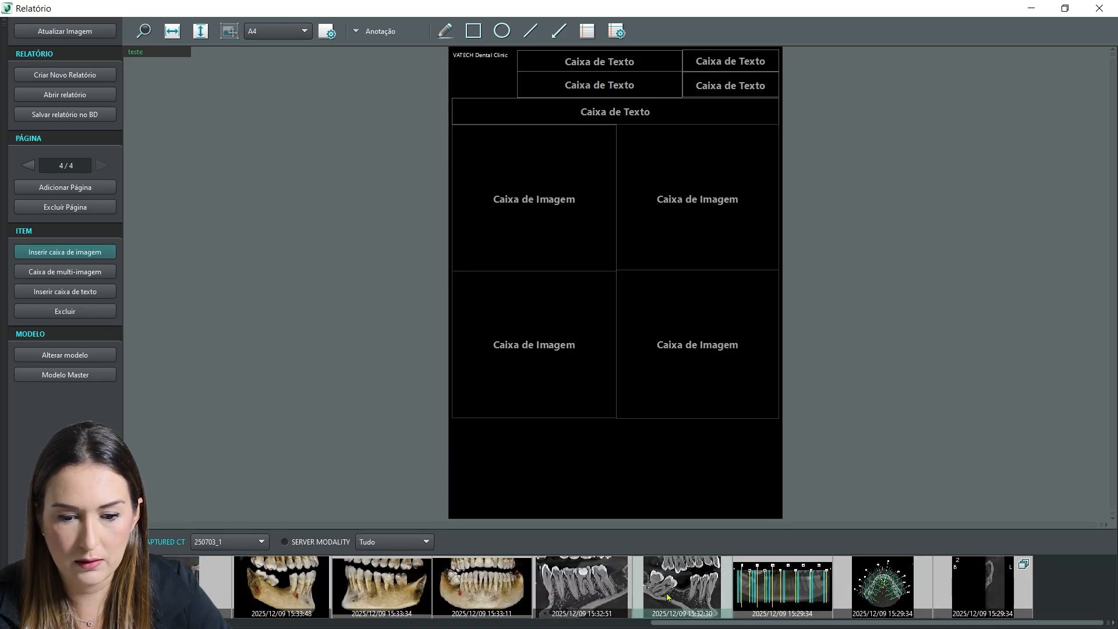
drag(681, 590, 530, 195)
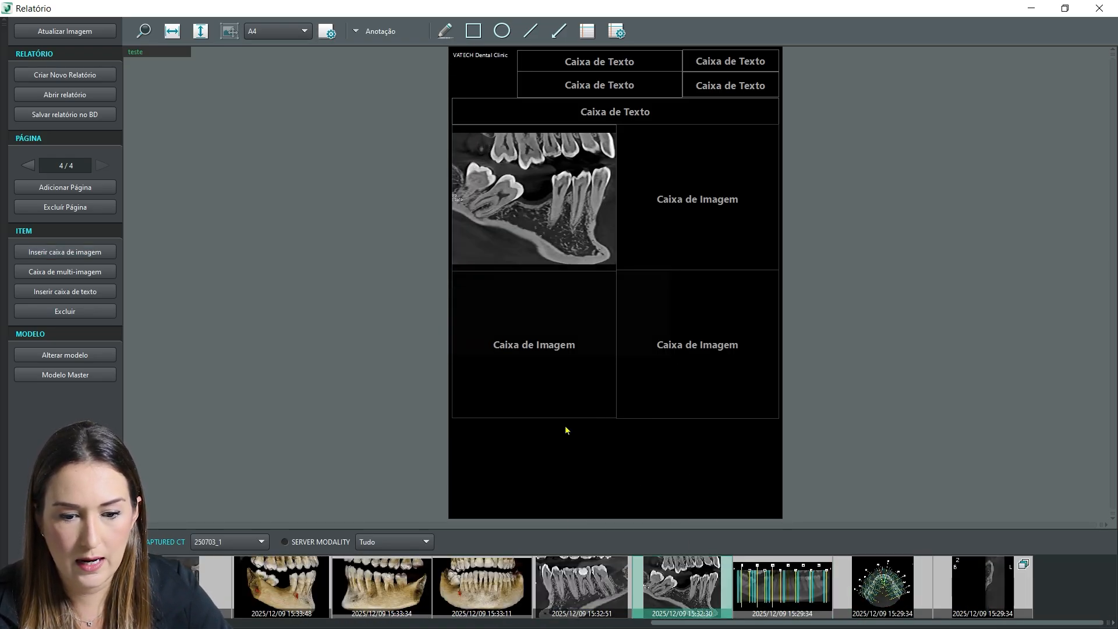
drag(579, 584, 690, 198)
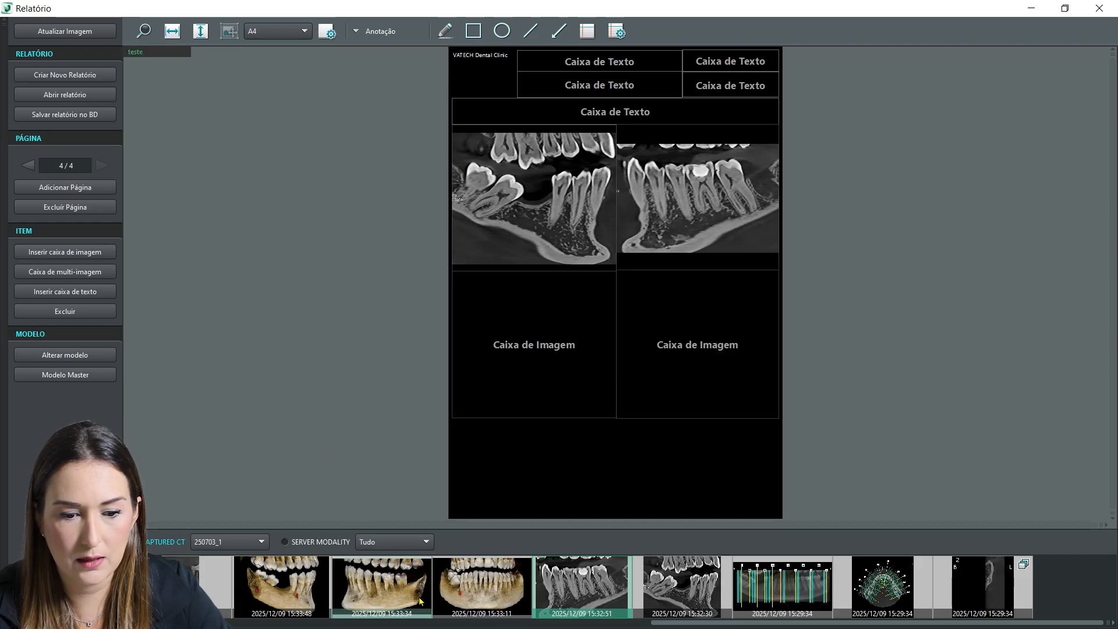
drag(382, 579, 713, 326)
drag(283, 588, 528, 336)
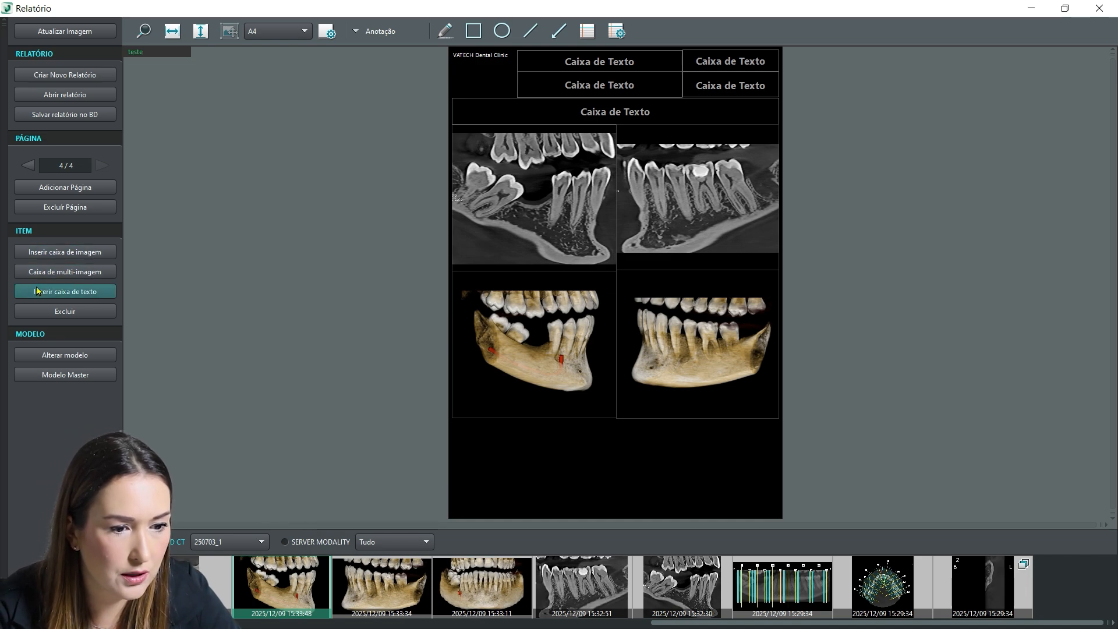
Insert an image box below the 3D views on page 4 and place the 15:33:11 frontal 3D capture in it.
click(43, 252)
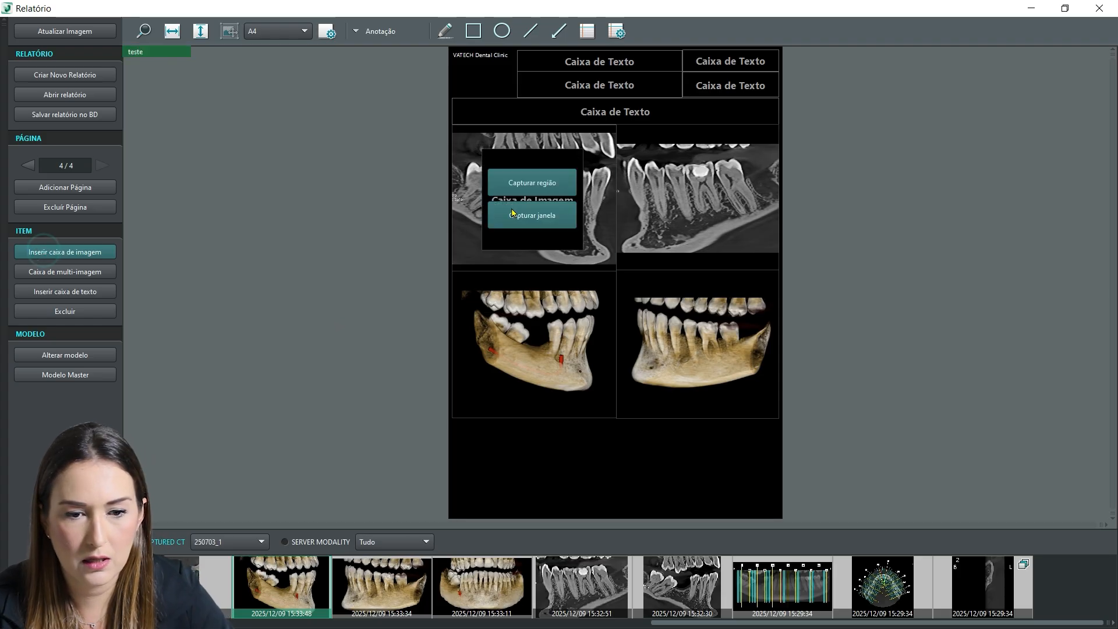
drag(517, 239, 494, 485)
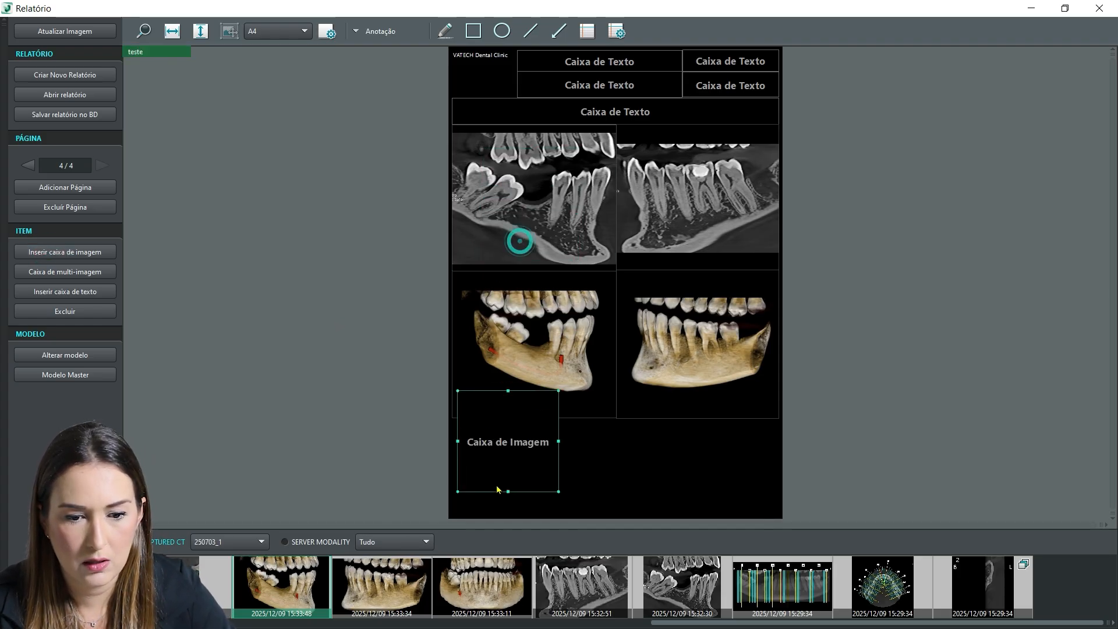
drag(515, 587, 499, 460)
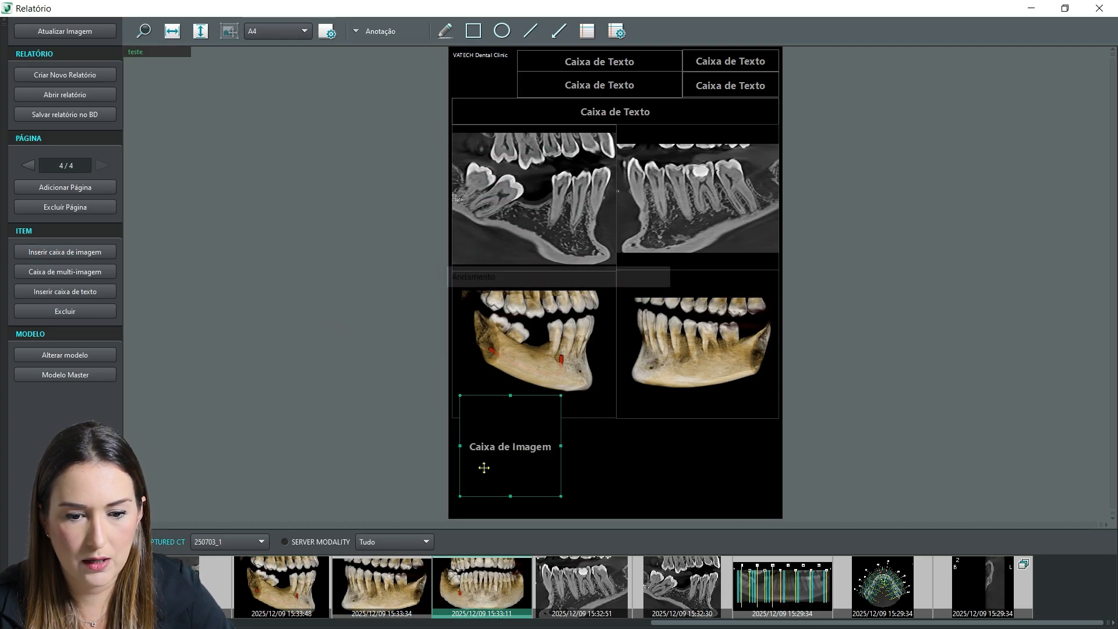
scroll(456, 568, left, 3)
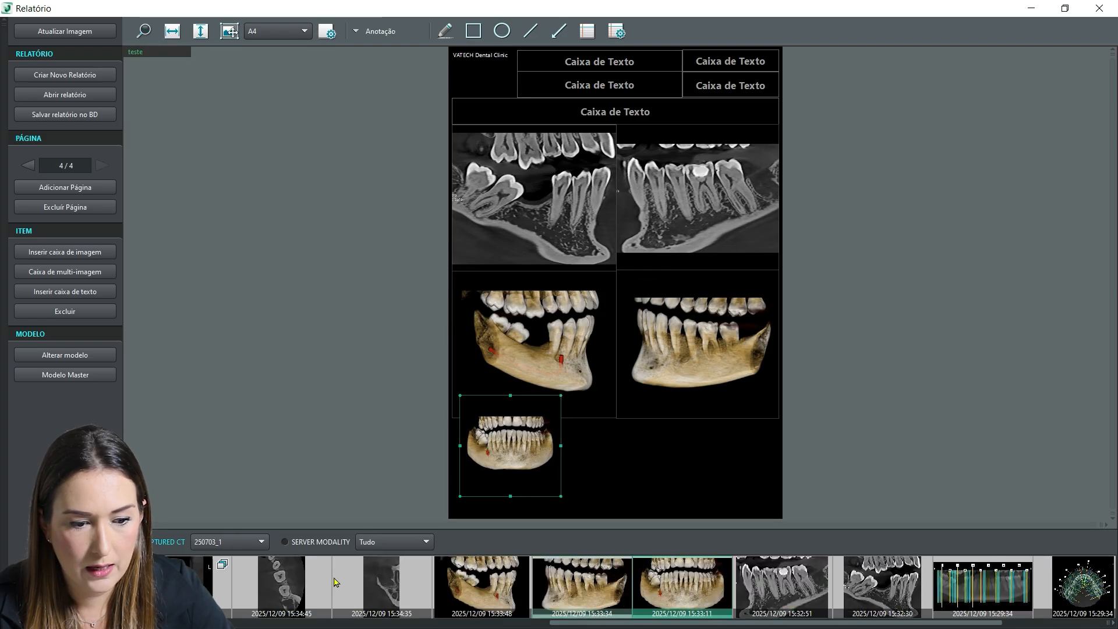
Shrink the two grayscale image boxes and arrange them side by side just below the text boxes.
click(517, 200)
drag(617, 270, 575, 206)
drag(512, 169, 513, 186)
click(616, 269)
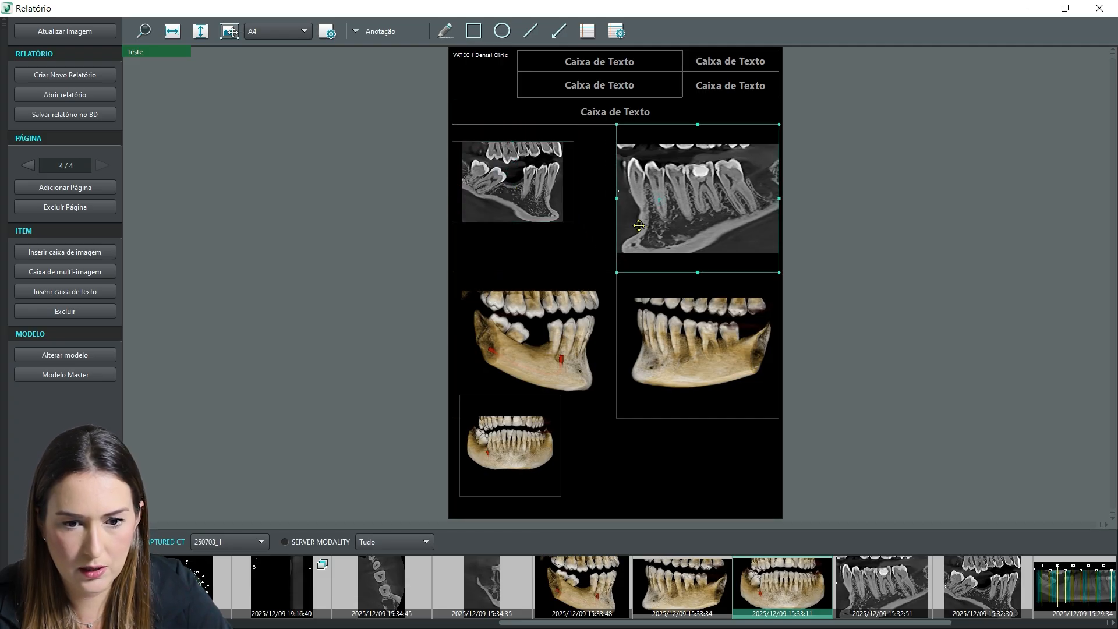
drag(616, 272, 671, 210)
drag(529, 178, 572, 170)
drag(725, 169, 688, 168)
Move up and shrink the two lateral 3D boxes into a second row, and position and widen the frontal 3D box beneath.
drag(511, 363, 517, 311)
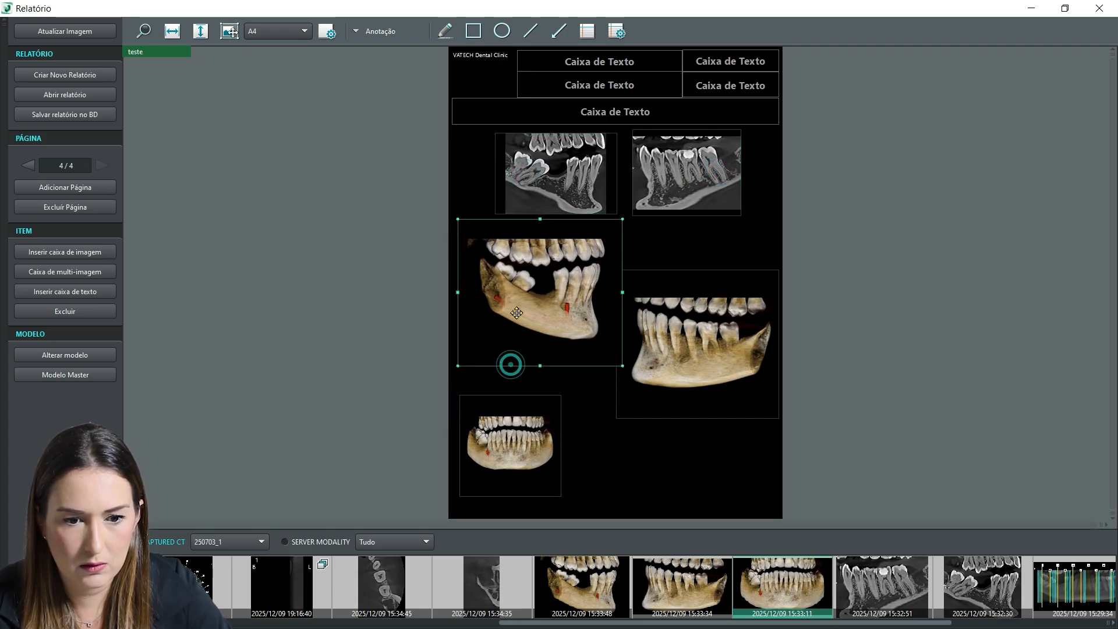
drag(459, 365, 460, 330)
click(702, 346)
drag(701, 347, 702, 294)
drag(617, 365, 636, 353)
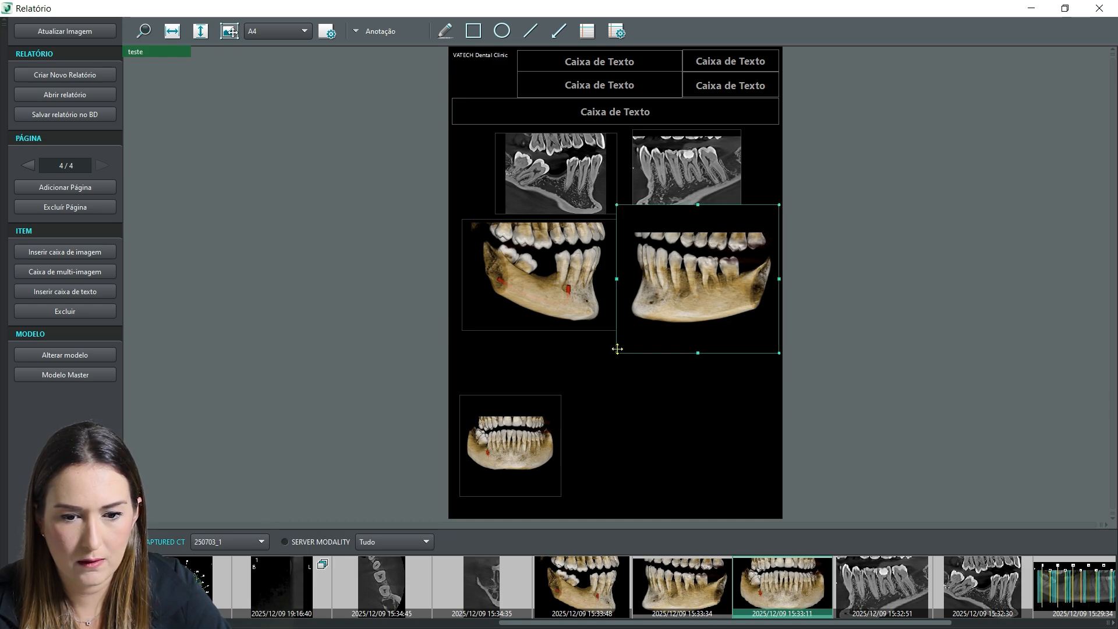
drag(617, 352, 629, 318)
drag(654, 258, 651, 272)
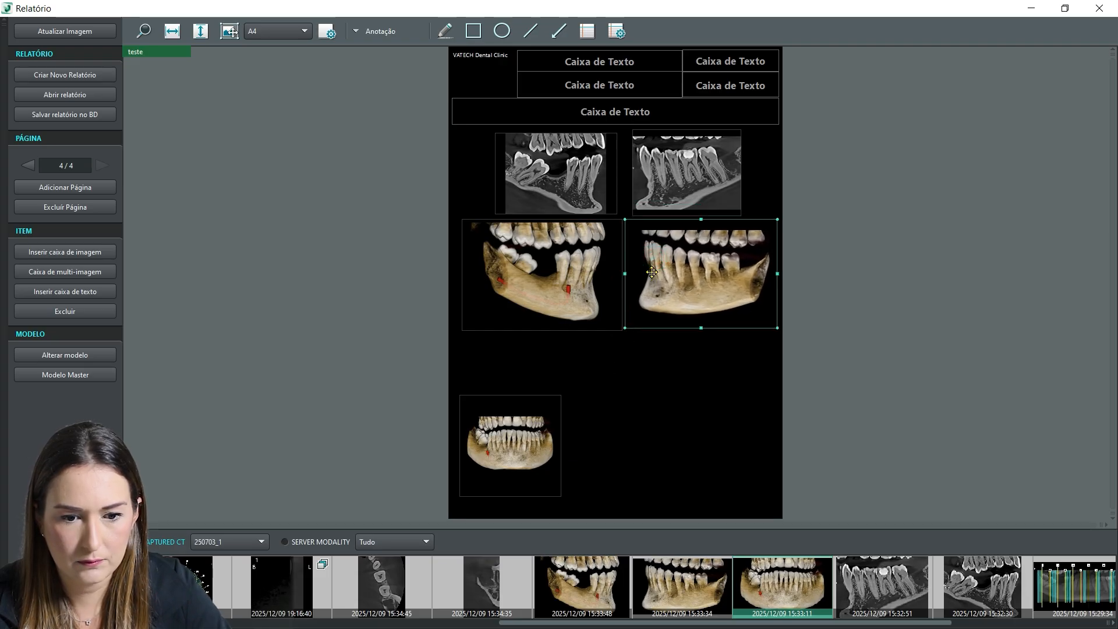
drag(493, 438, 496, 387)
drag(563, 390, 624, 386)
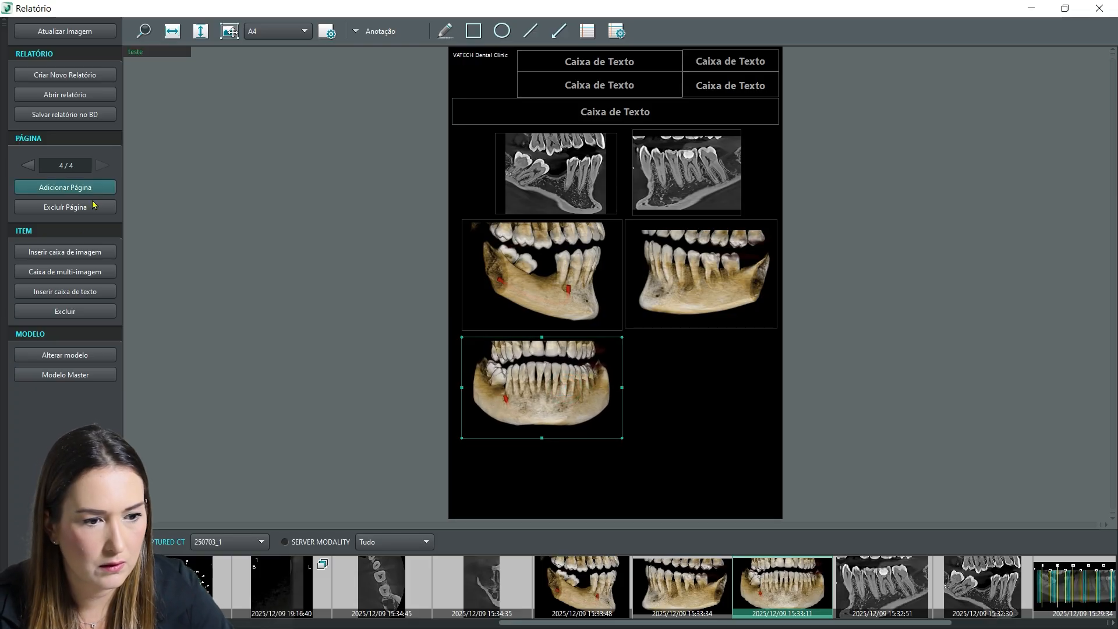
Add a narrow image box beside the frontal 3D view, fill it with the 15:34:45 axial capture and place a copy alongside.
click(64, 252)
mouse_move(547, 237)
drag(548, 237, 682, 484)
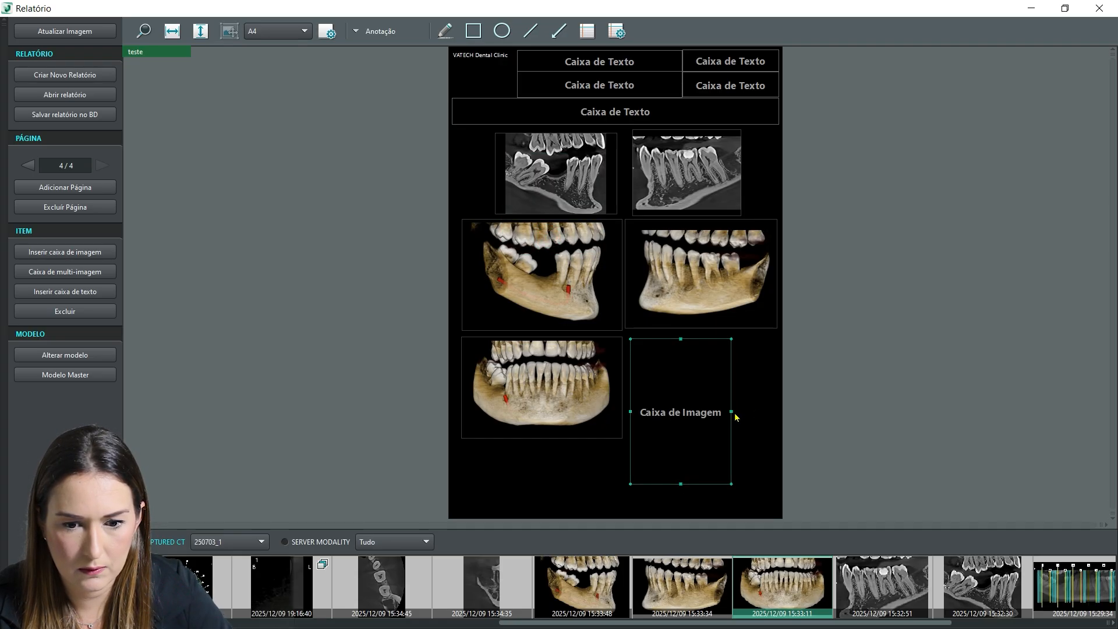
drag(732, 413, 709, 412)
drag(343, 577, 722, 389)
drag(650, 401, 638, 402)
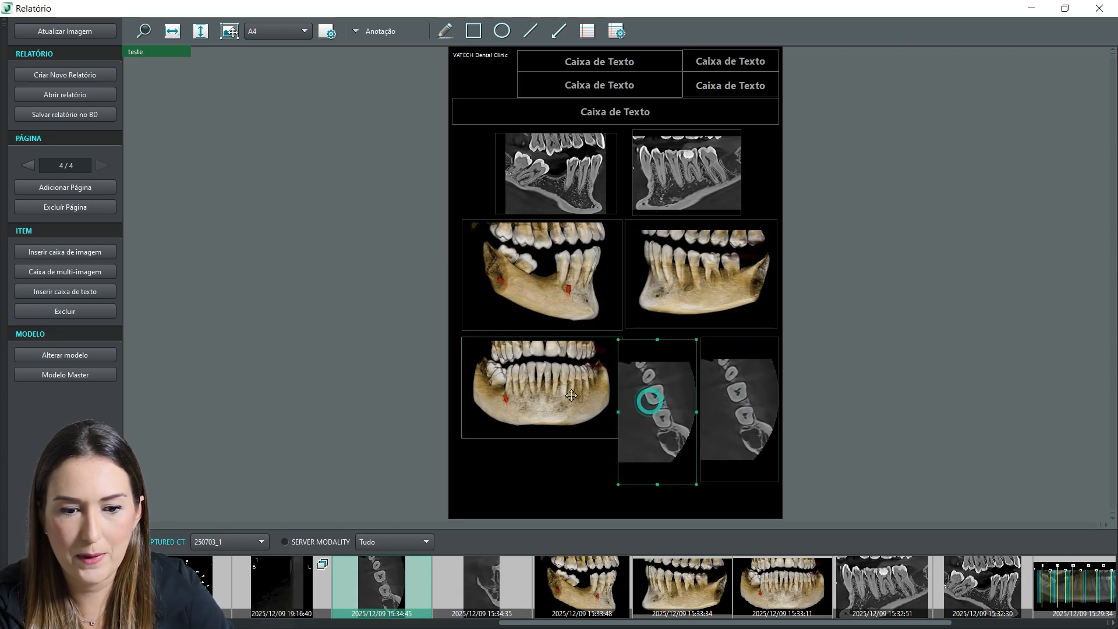
Adjust the spacing between the frontal 3D box and the axial boxes, and try to place the 15:34:35 capture in one.
drag(566, 392, 557, 395)
click(721, 403)
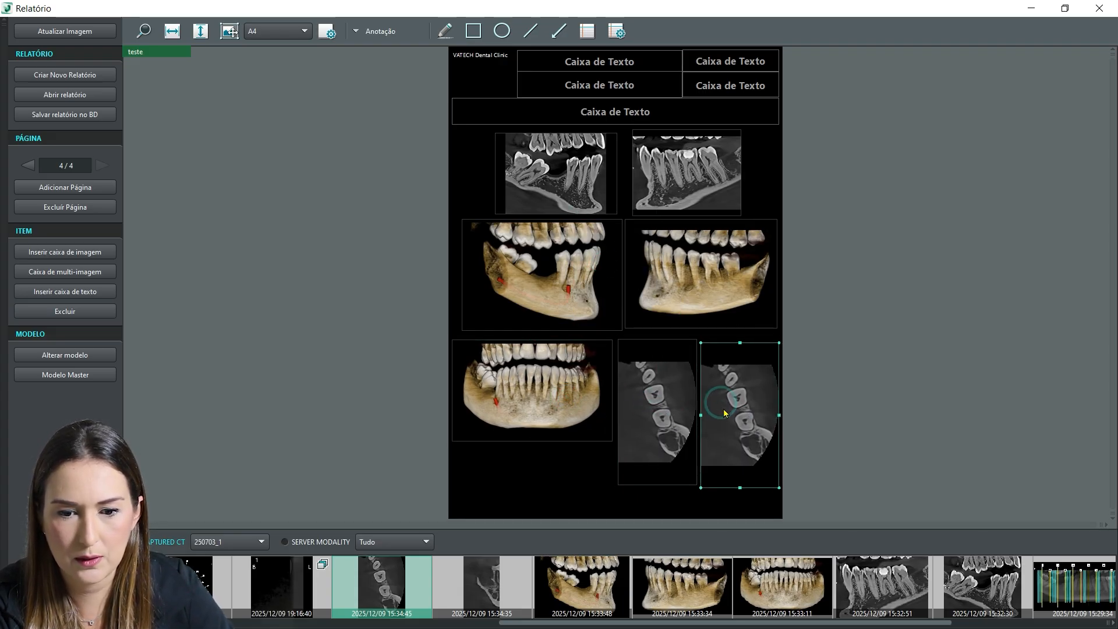
drag(675, 401, 683, 403)
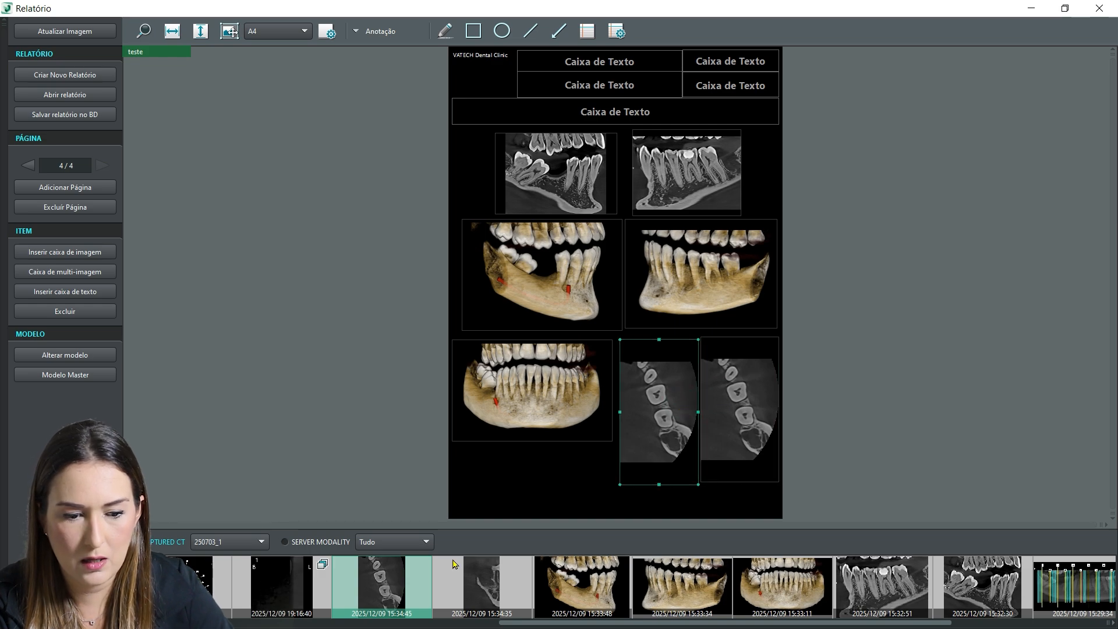
drag(482, 584, 699, 446)
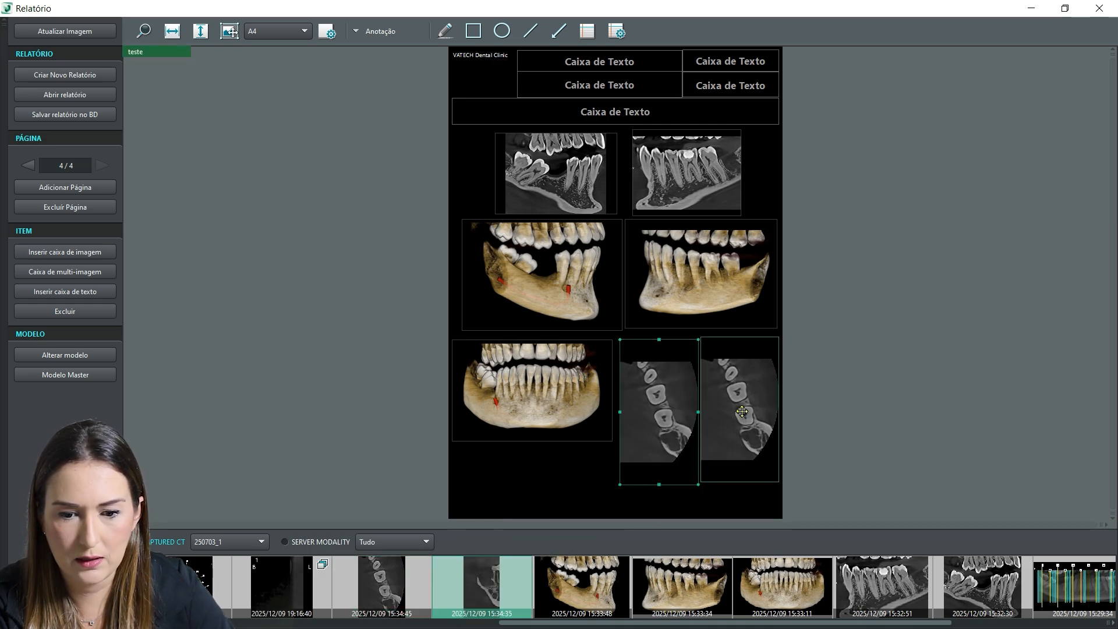
click(502, 395)
drag(502, 396, 508, 393)
Nudge the two lateral 3D boxes so they line up with the boxes in the row below.
click(476, 285)
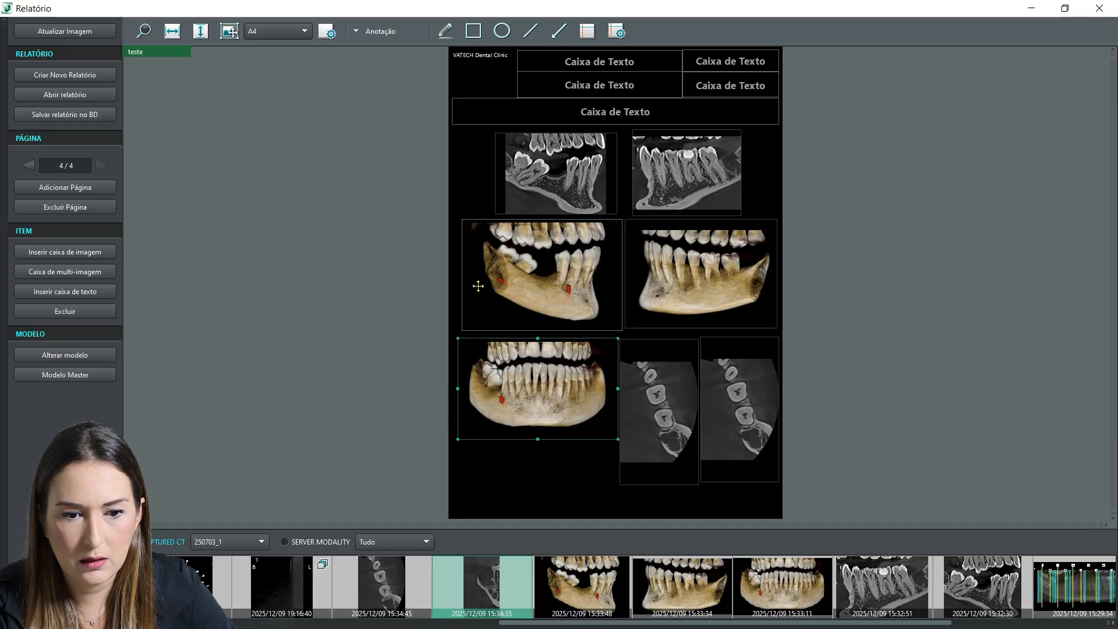
double_click(498, 290)
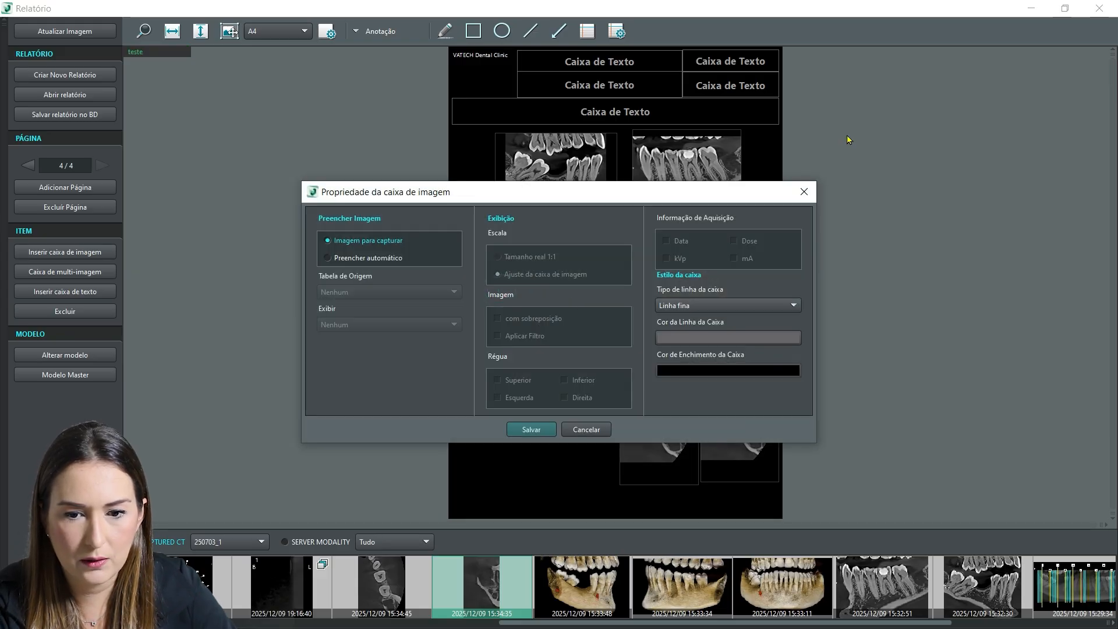
click(804, 192)
drag(518, 306, 517, 307)
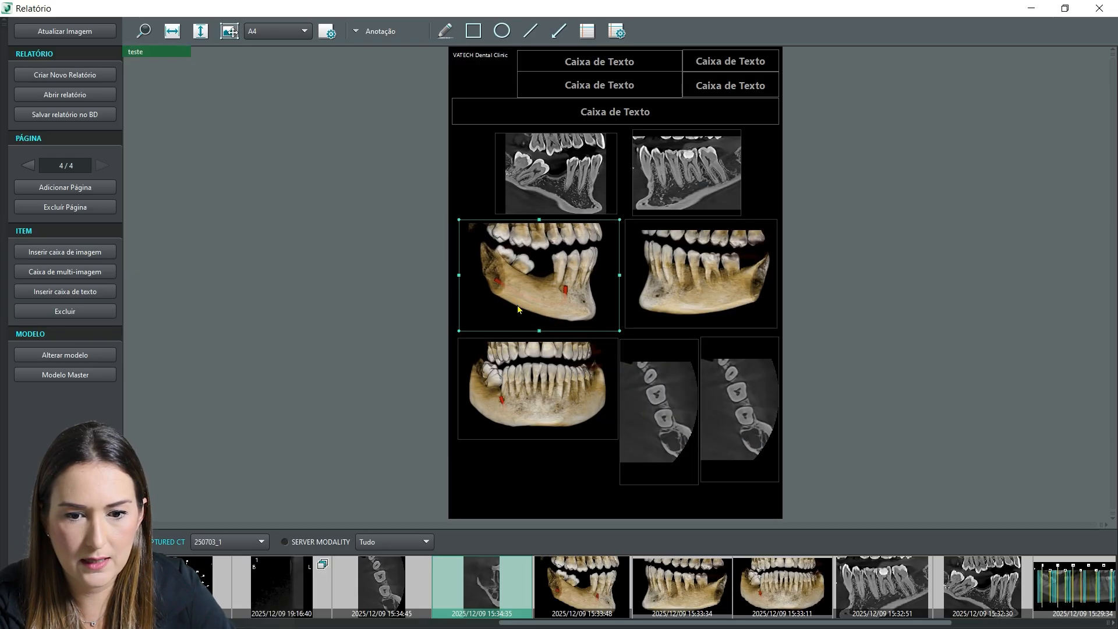
drag(725, 270, 726, 269)
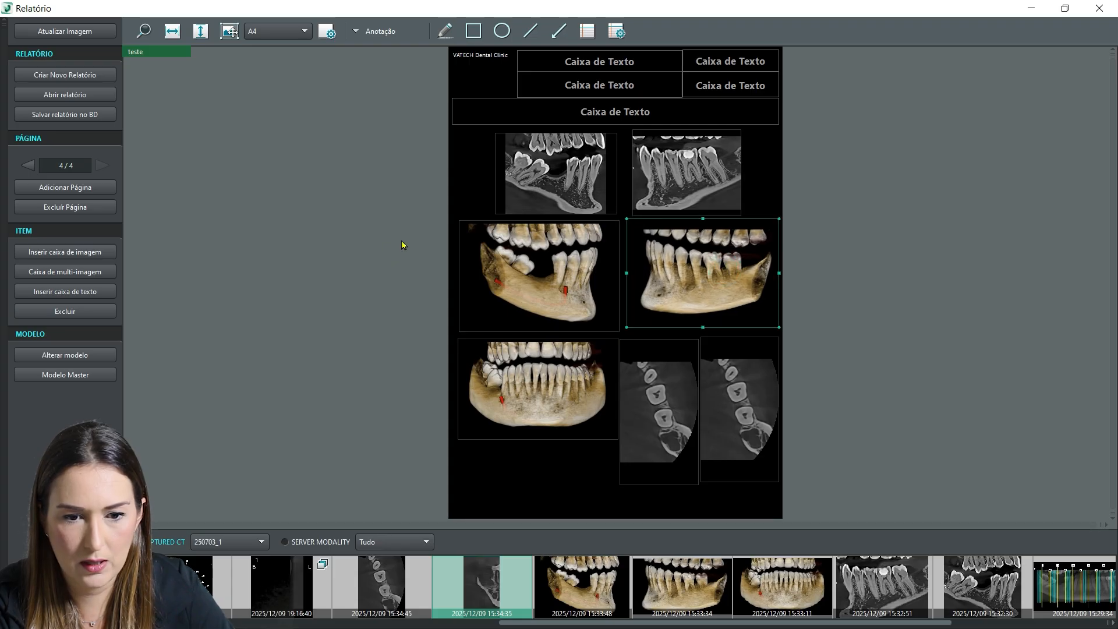
Select the three 3D boxes and both axial boxes together and move them down to free space for the top row.
ctrl+click(510, 246)
ctrl+click(526, 391)
ctrl+click(685, 411)
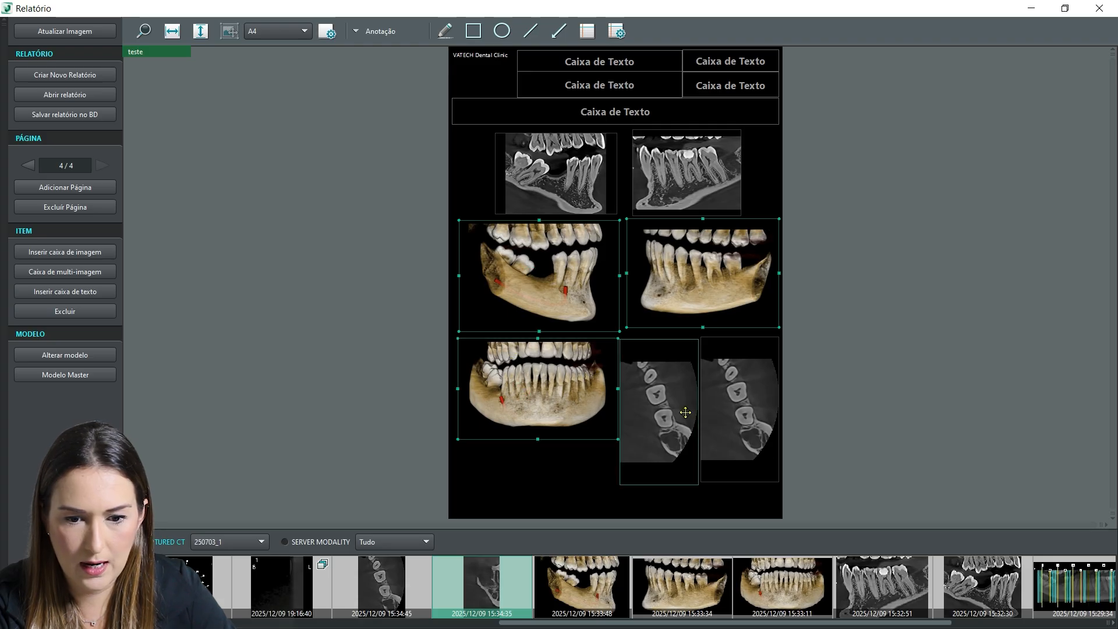
ctrl+click(745, 410)
drag(656, 386, 668, 436)
click(313, 251)
Enlarge the two grayscale image boxes and align them with the columns of 3D views below.
drag(565, 162, 528, 162)
drag(579, 214, 614, 235)
drag(663, 174, 697, 184)
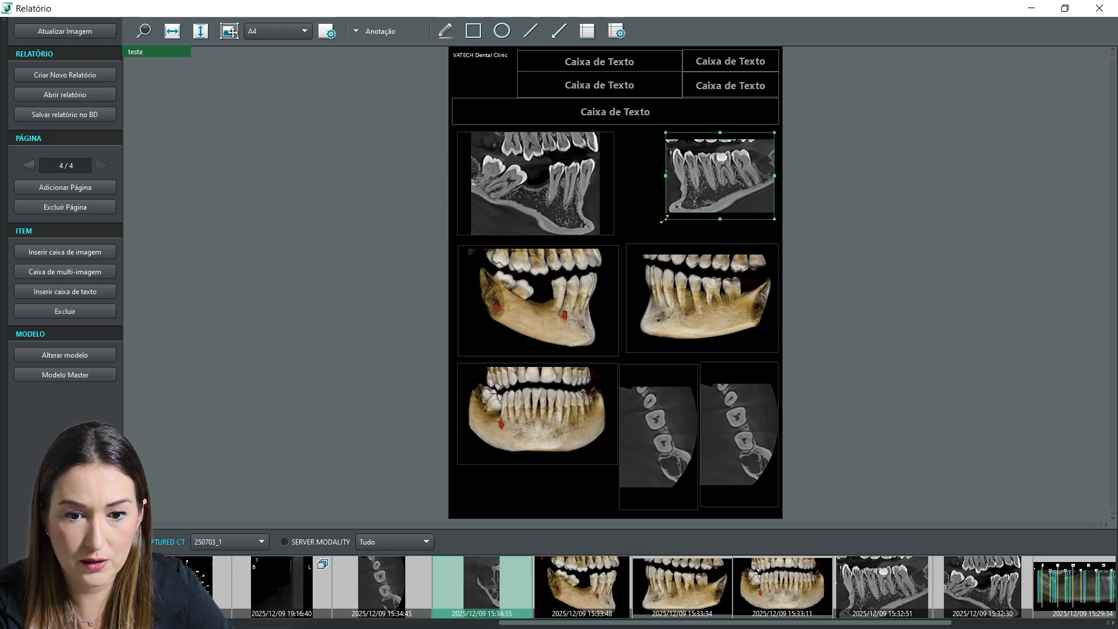
drag(665, 219, 630, 242)
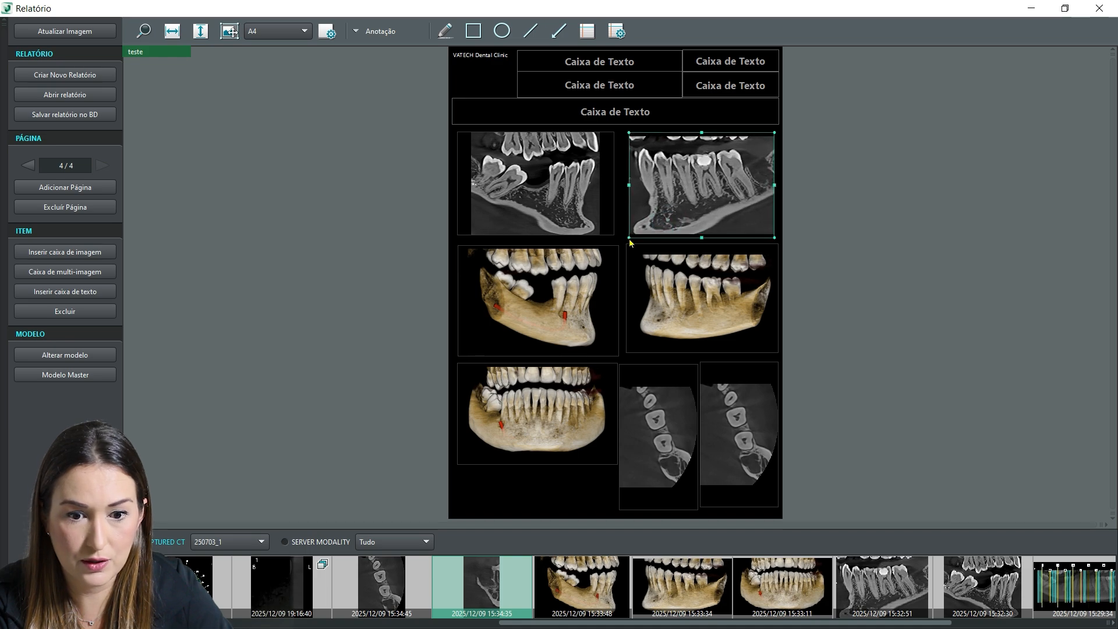
drag(530, 193, 535, 205)
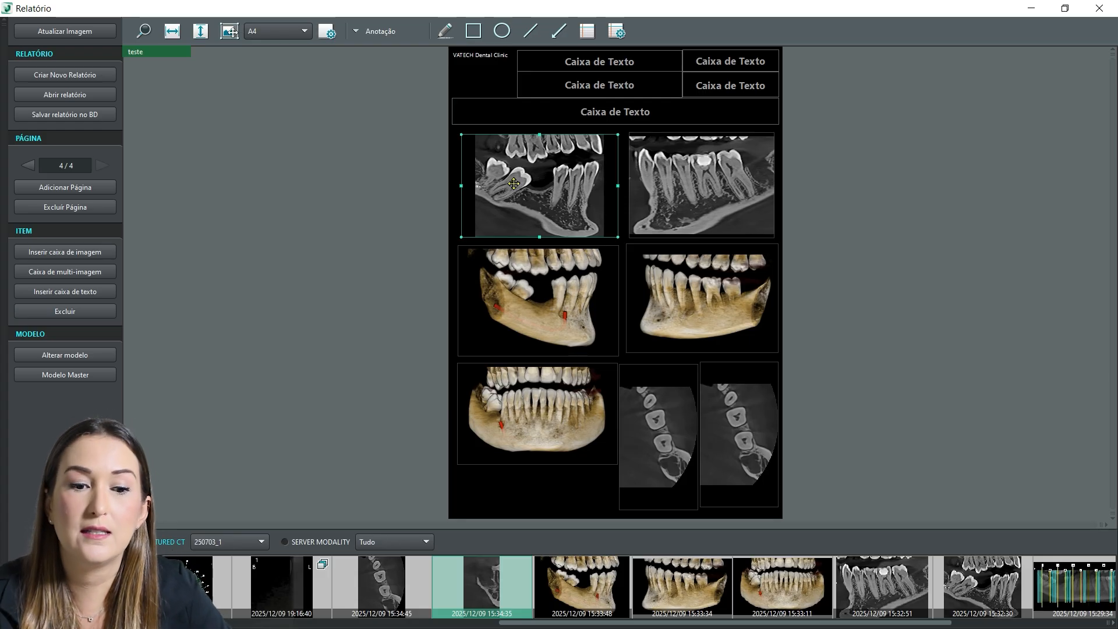
Edit the first grayscale image in the top row, zooming and panning it until it fills its box.
double_click(513, 183)
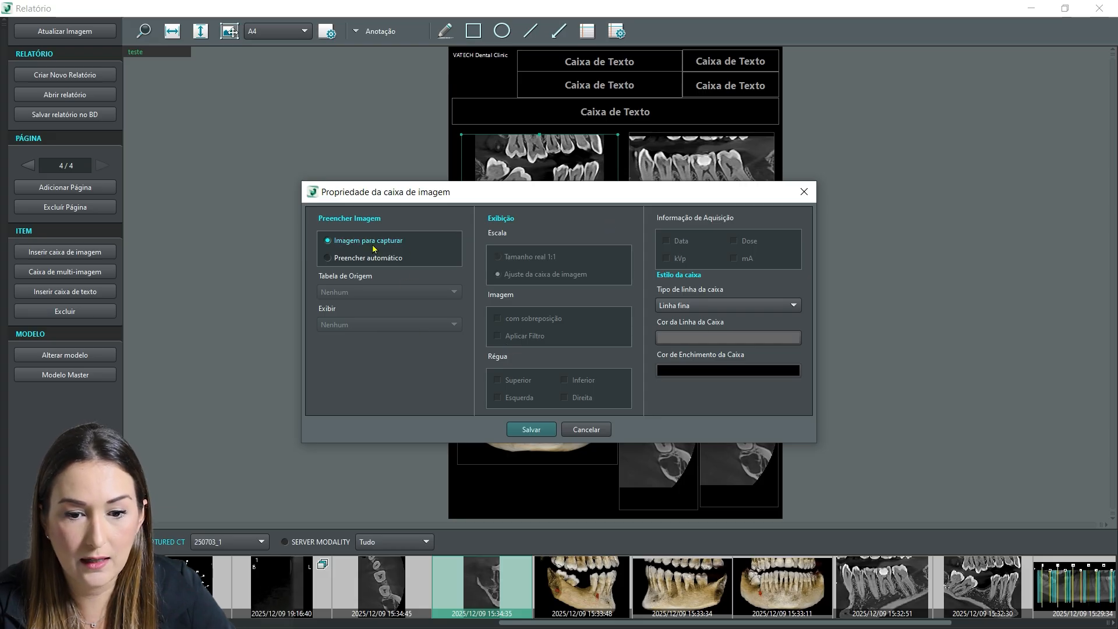
click(803, 192)
right_click(538, 180)
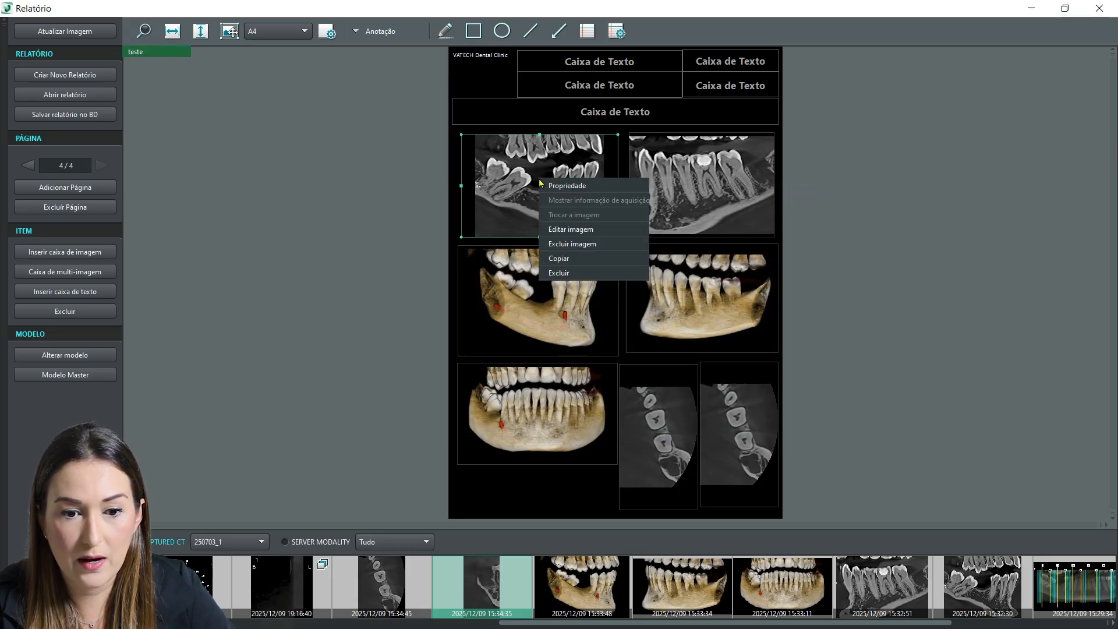
click(558, 231)
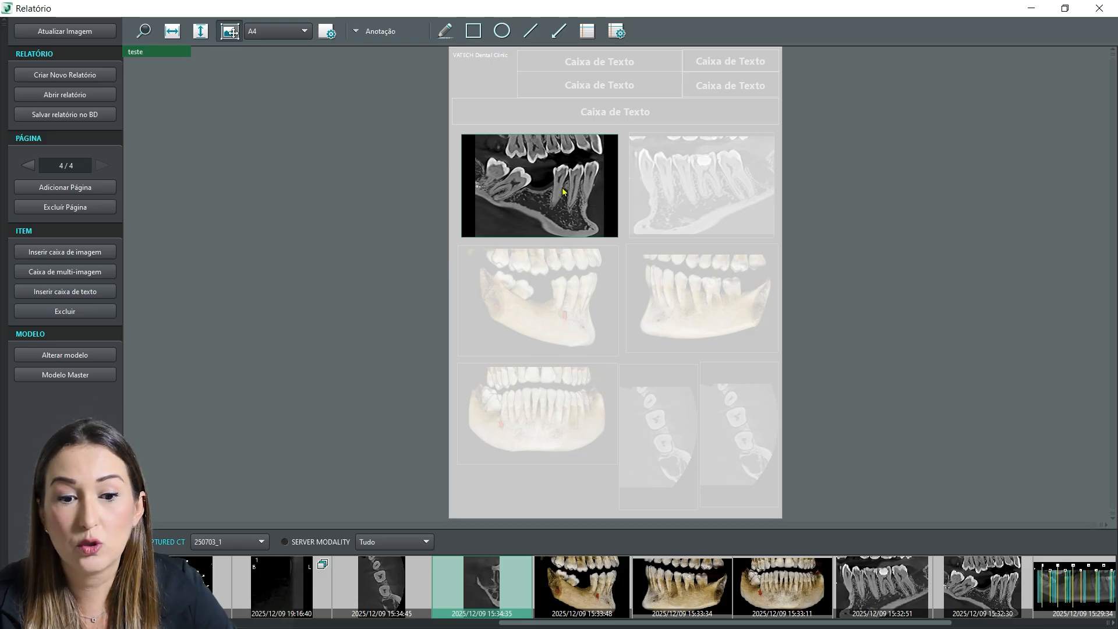
scroll(531, 205, up, 4)
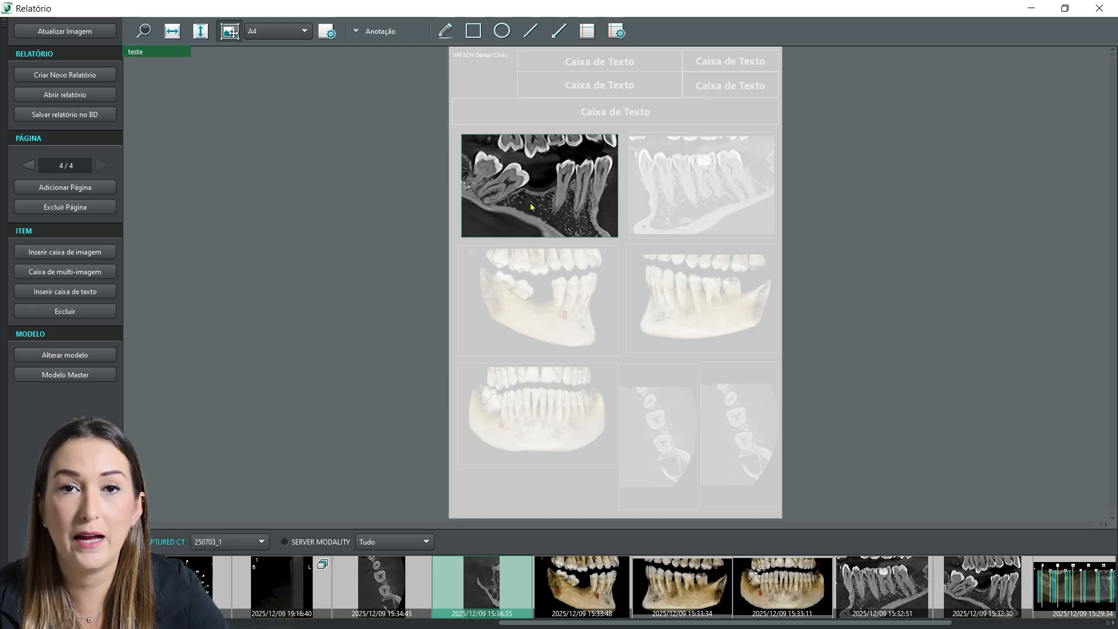
scroll(531, 207, up, 3)
scroll(531, 207, down, 5)
scroll(531, 206, up, 3)
scroll(531, 206, down, 3)
mouse_move(528, 193)
mouse_down()
mouse_move(524, 181)
mouse_move(530, 192)
mouse_up()
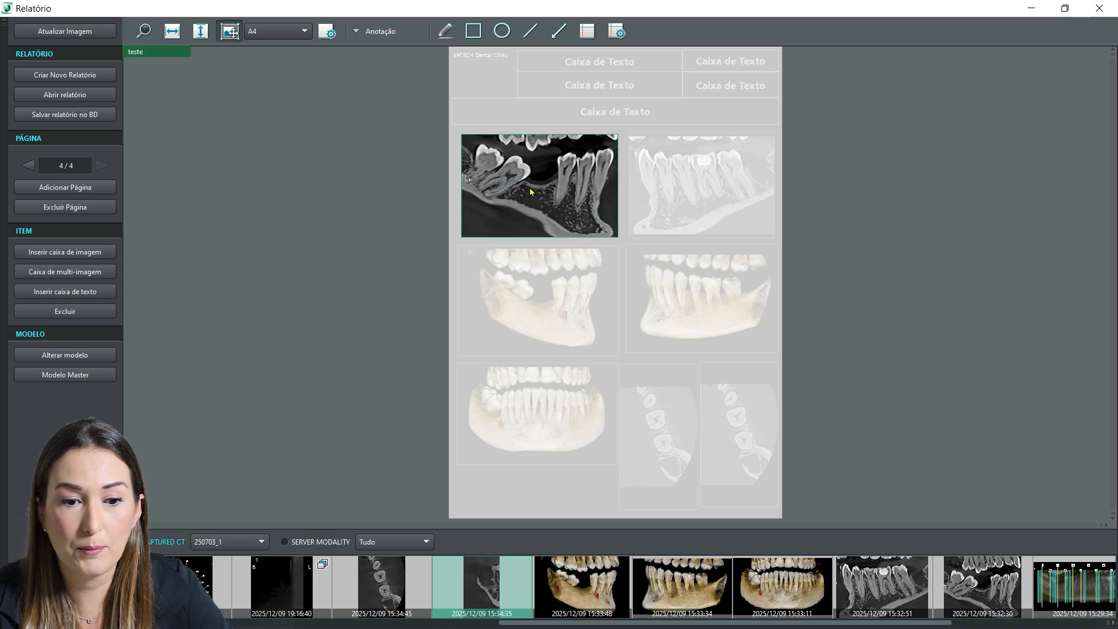
click(372, 131)
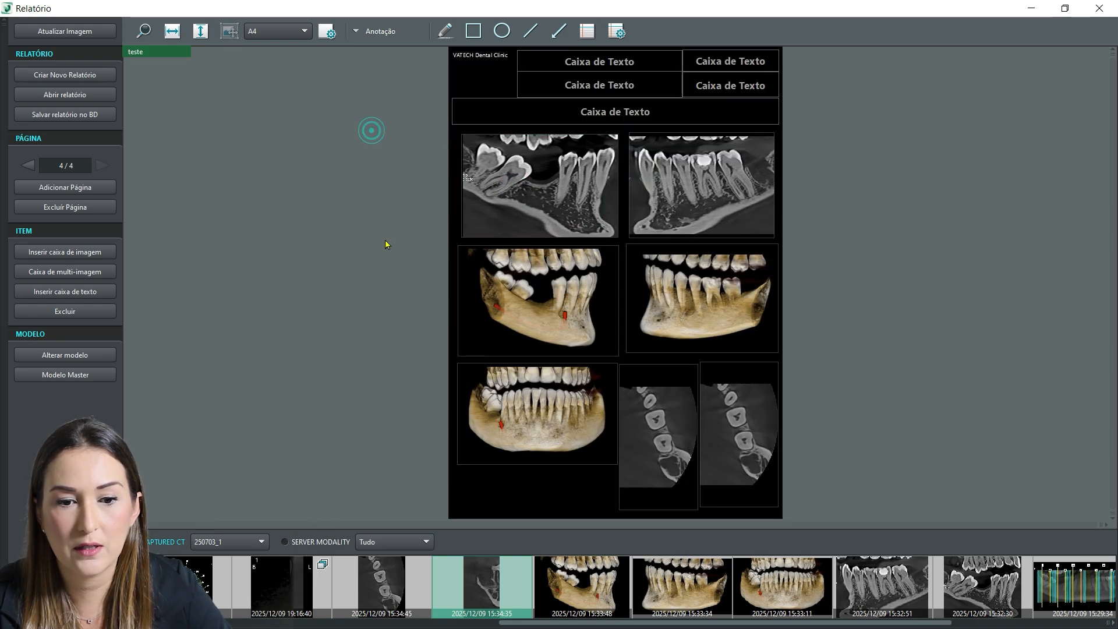
Edit the second grayscale image in the top row, zooming in slightly and repositioning it to fill its box.
right_click(706, 193)
click(724, 244)
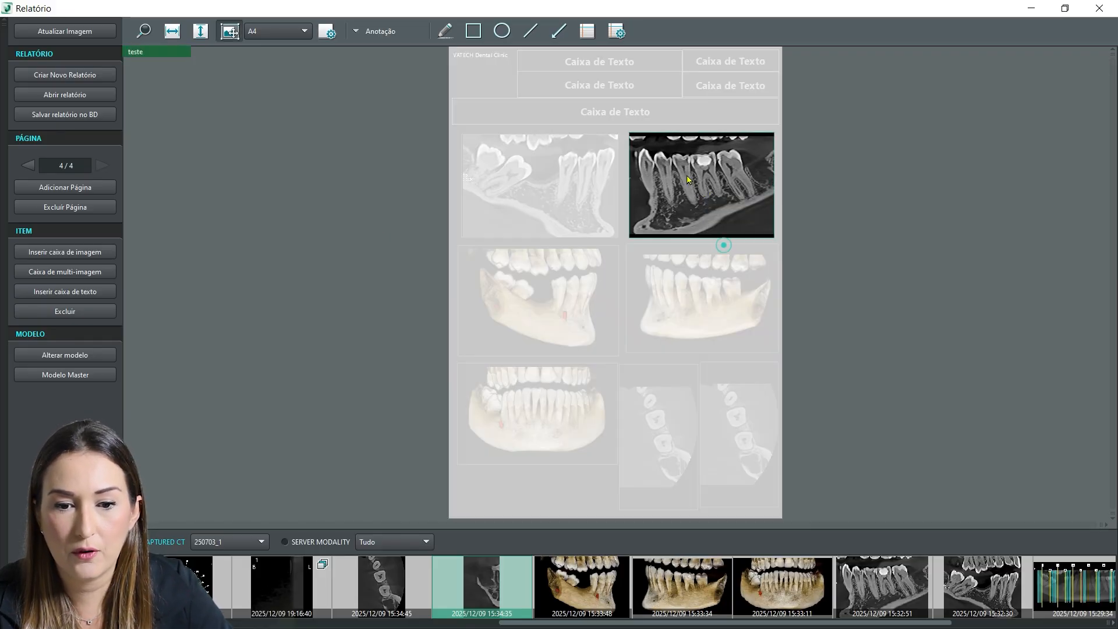
scroll(684, 192, up, 2)
mouse_move(684, 192)
mouse_down()
mouse_move(667, 190)
mouse_move(677, 191)
mouse_up()
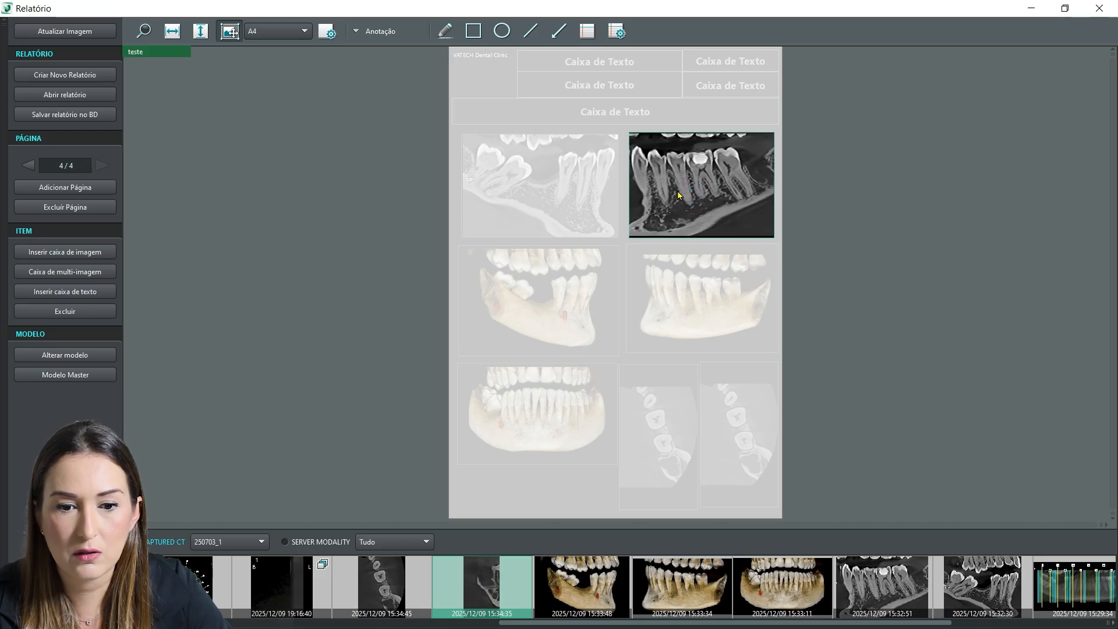
click(402, 177)
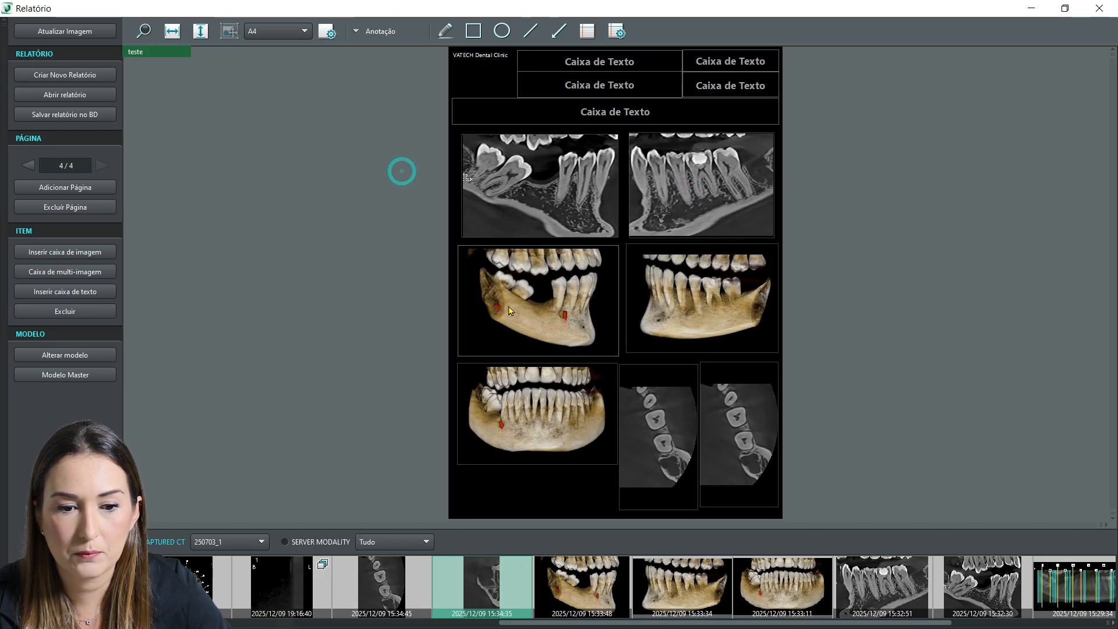
Edit the two lateral 3D images in the middle row, zooming each one to fill its box.
right_click(509, 304)
click(536, 368)
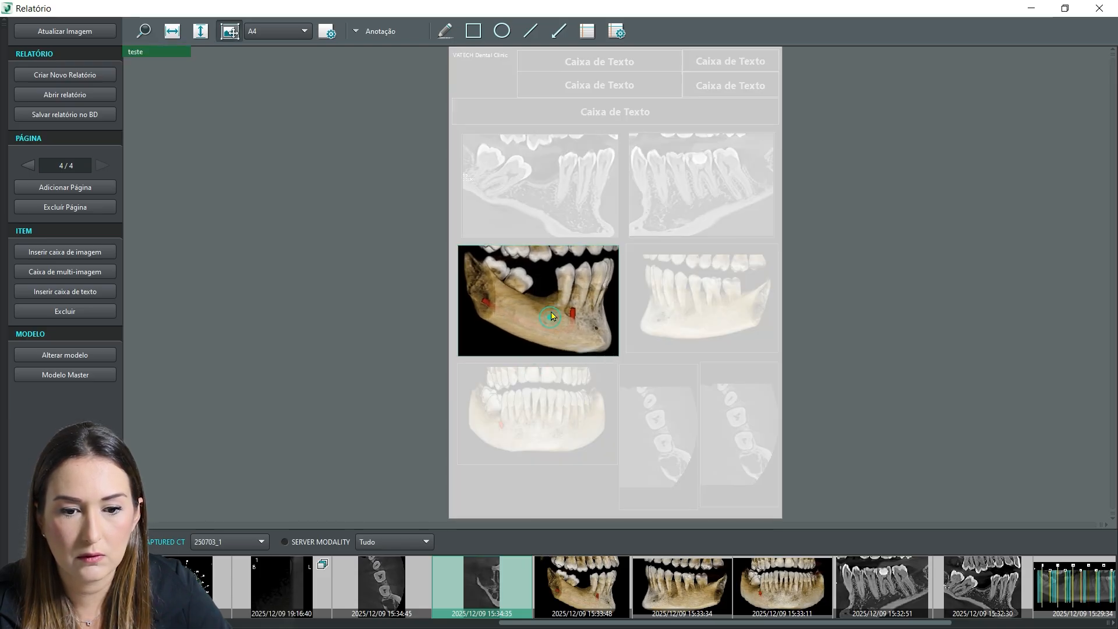
click(358, 259)
right_click(723, 308)
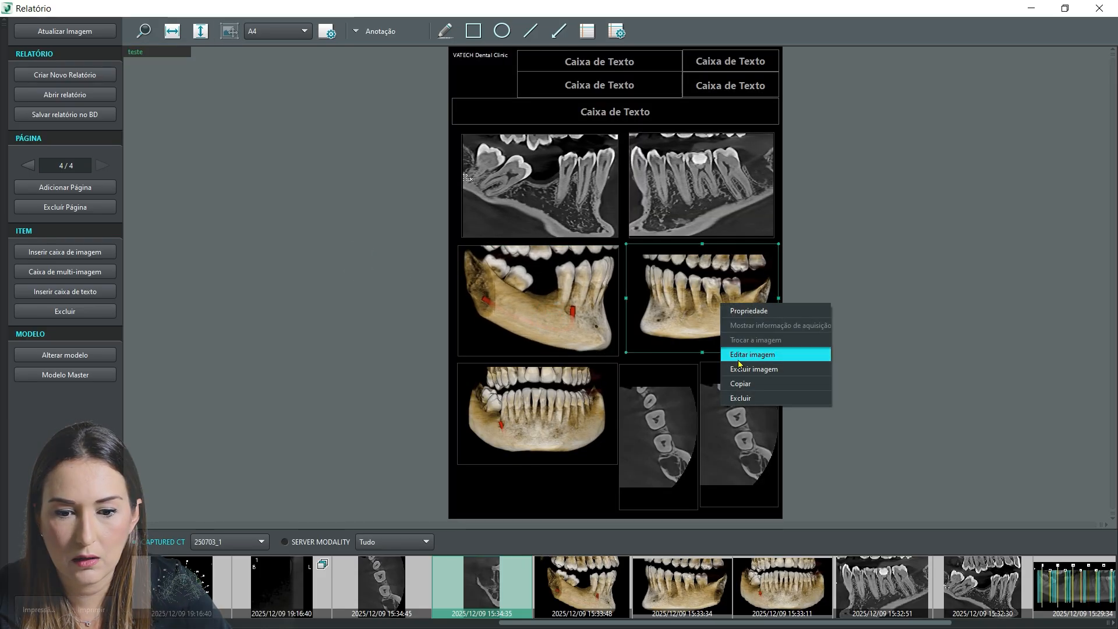
click(744, 368)
click(267, 304)
Edit the frontal 3D image in the bottom row, zooming it to fill the width of its box.
right_click(539, 411)
click(566, 470)
scroll(547, 425, up, 1)
click(361, 396)
Edit the first axial image in the bottom row, zooming it to fill its box.
right_click(671, 452)
click(687, 505)
scroll(670, 454, up, 1)
click(891, 344)
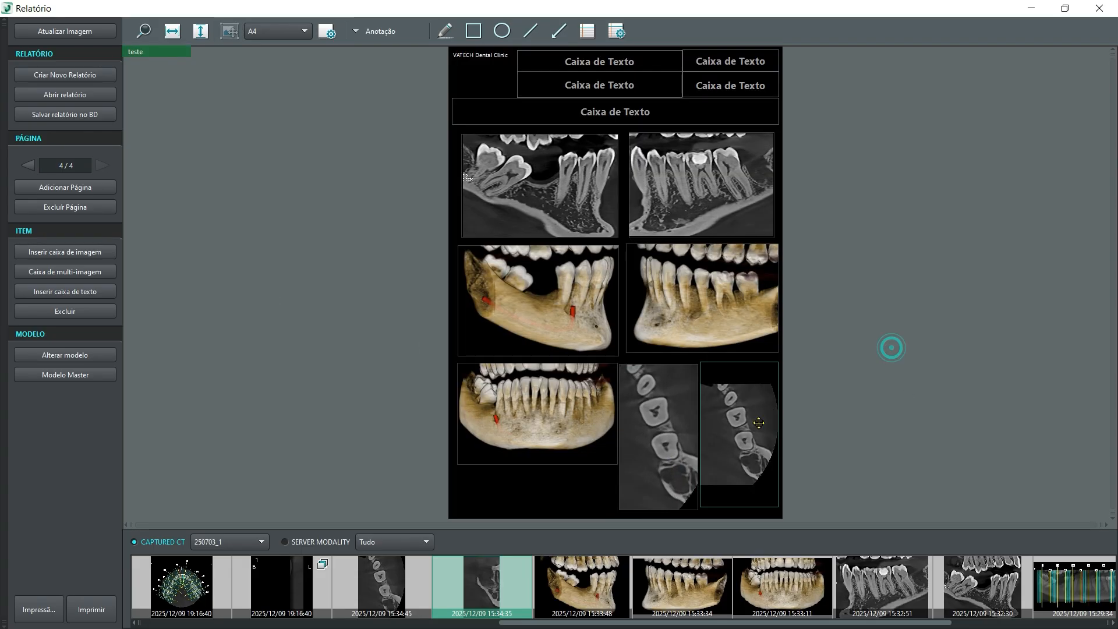
Replace the image in the last bottom-row box with the captured section dated 2025/12/09 15:34:35.
right_click(739, 443)
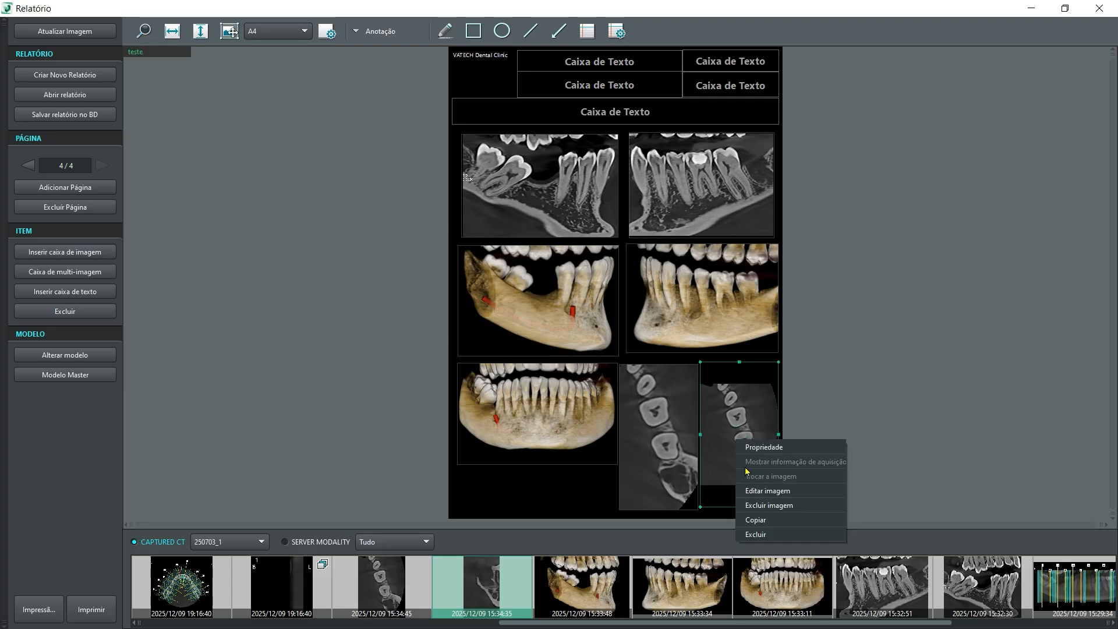
click(769, 505)
drag(482, 583, 739, 438)
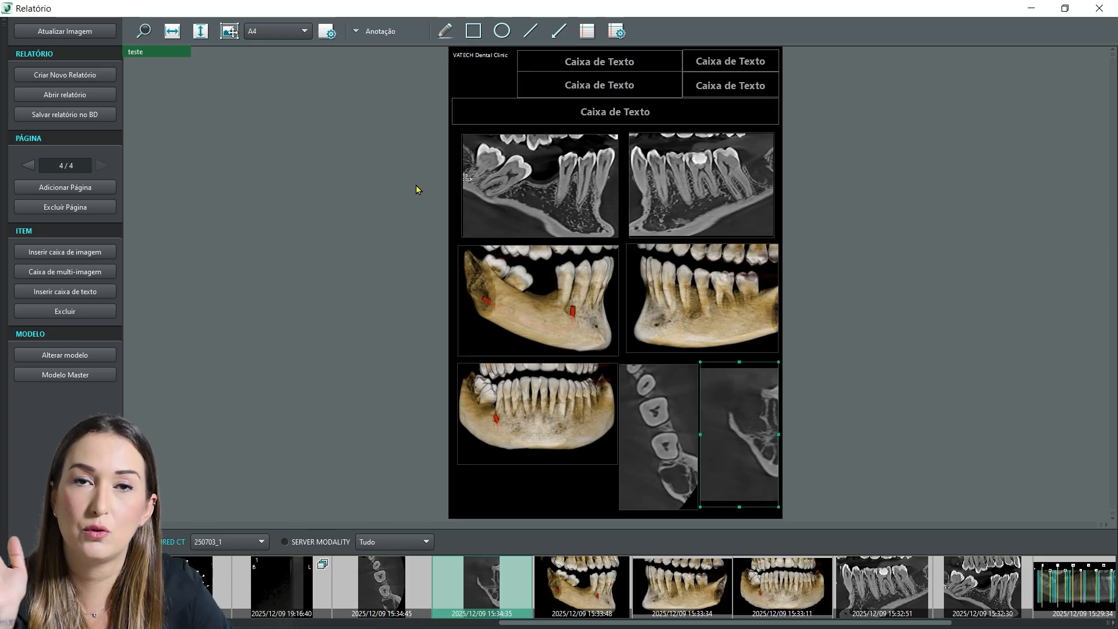
Draw arrows pointing to the lesion on both bottom-row grayscale images and to the posterior area of the second top-row image.
click(555, 34)
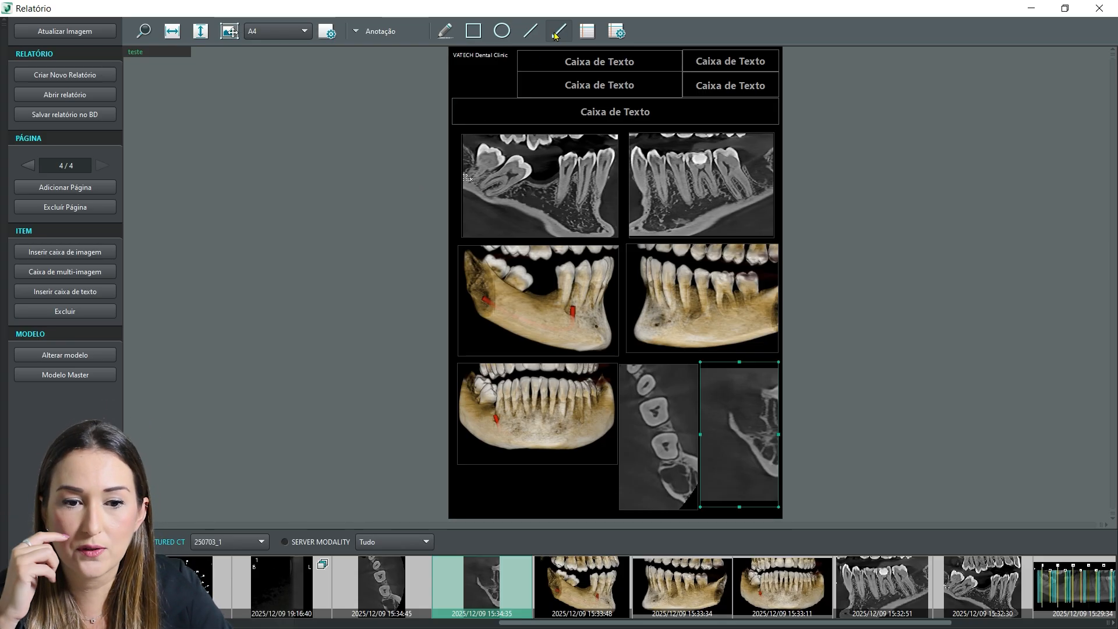
click(555, 34)
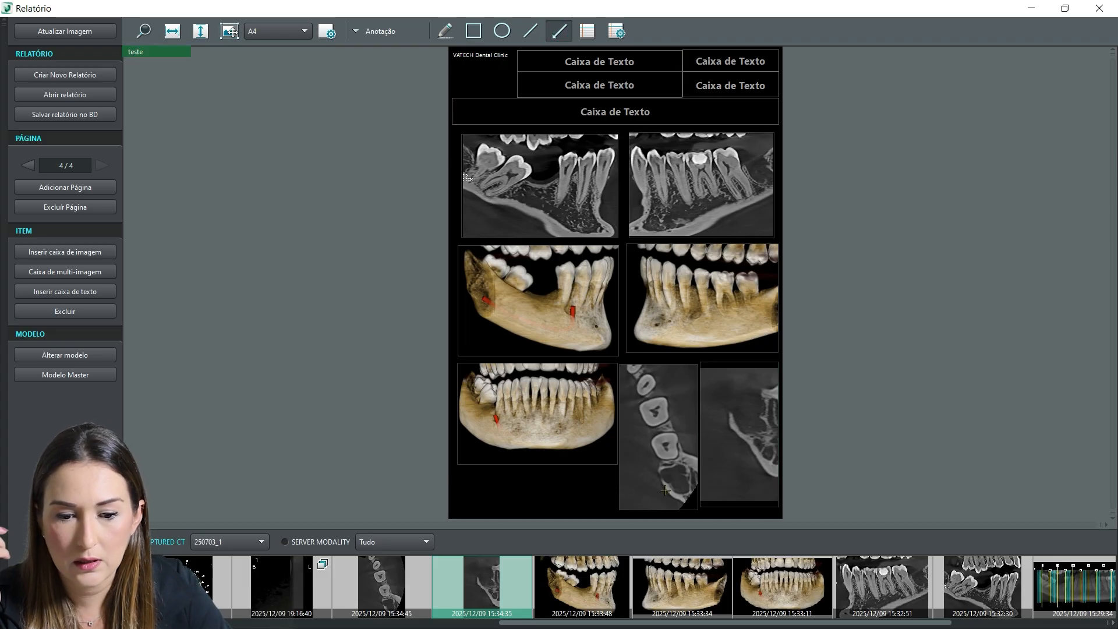
click(638, 495)
click(734, 424)
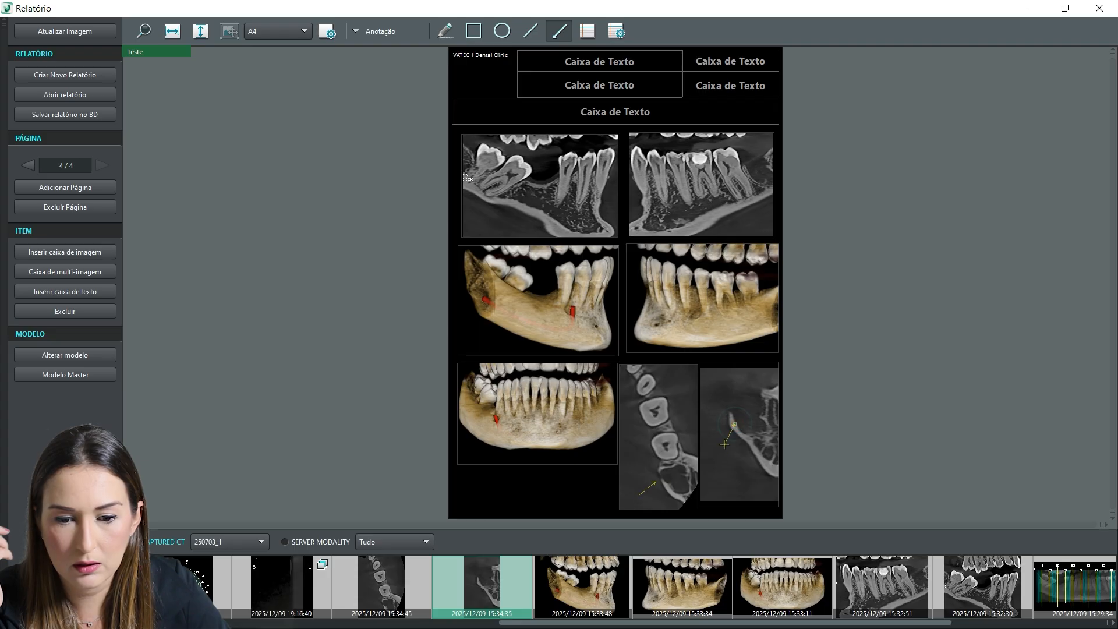
click(760, 187)
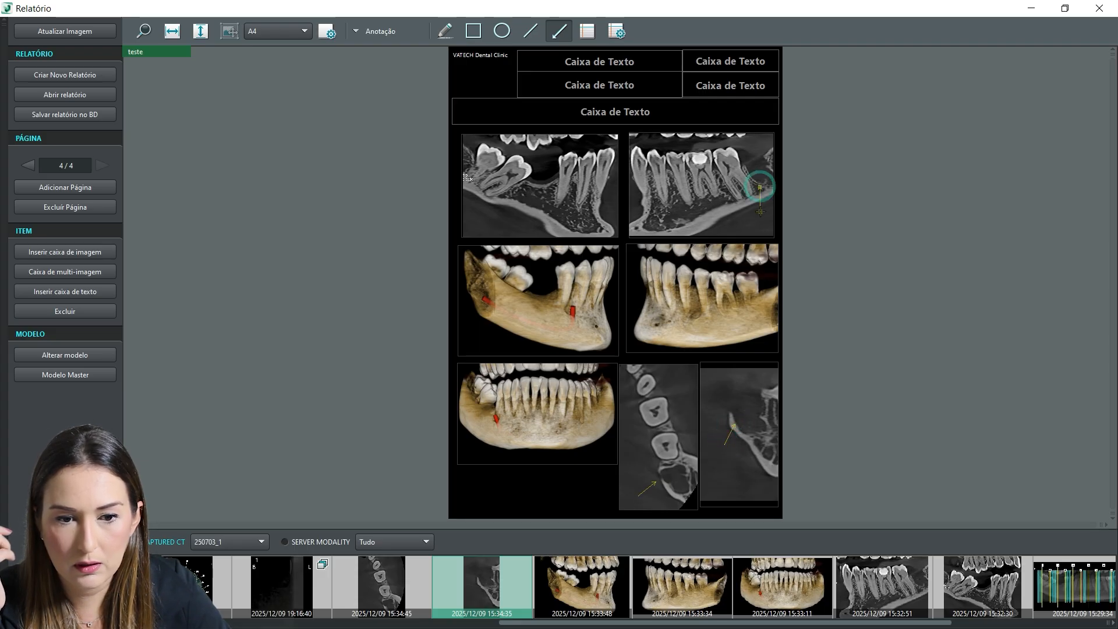
click(761, 211)
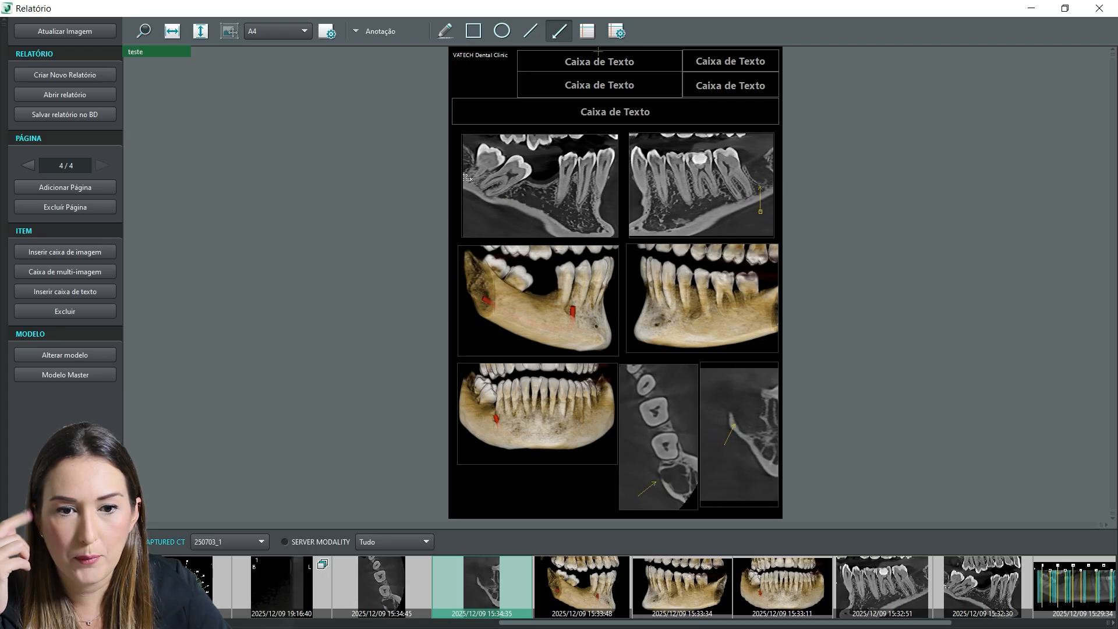
Add a memo reading "região hipodensa" to the last bottom-row image and move its label to the upper part of the box.
click(586, 32)
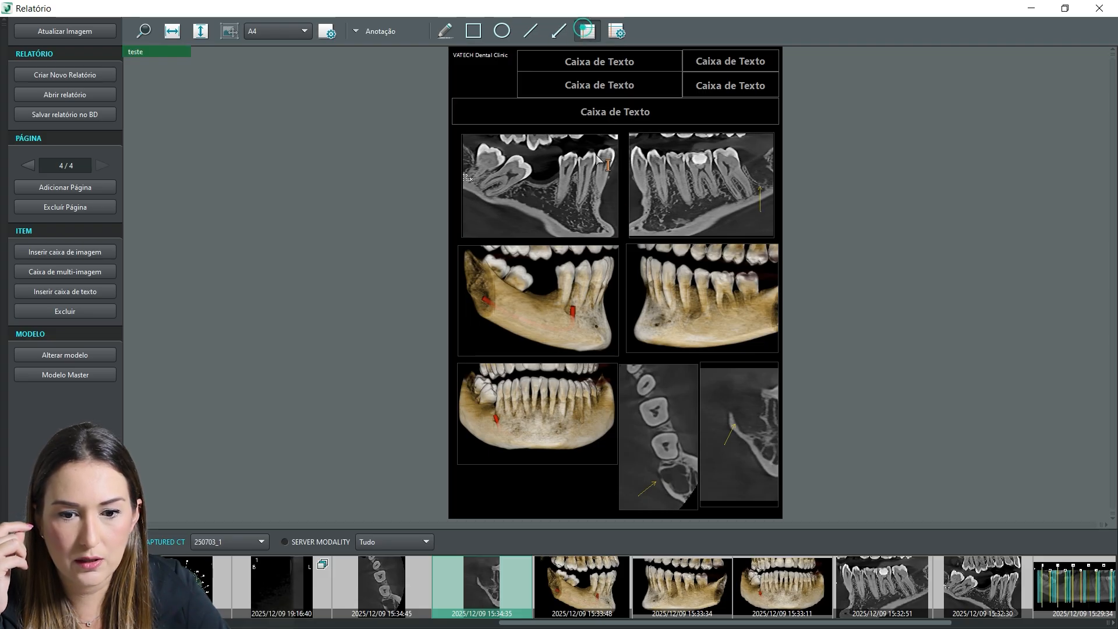
drag(729, 430, 759, 452)
text(região hipodensa)
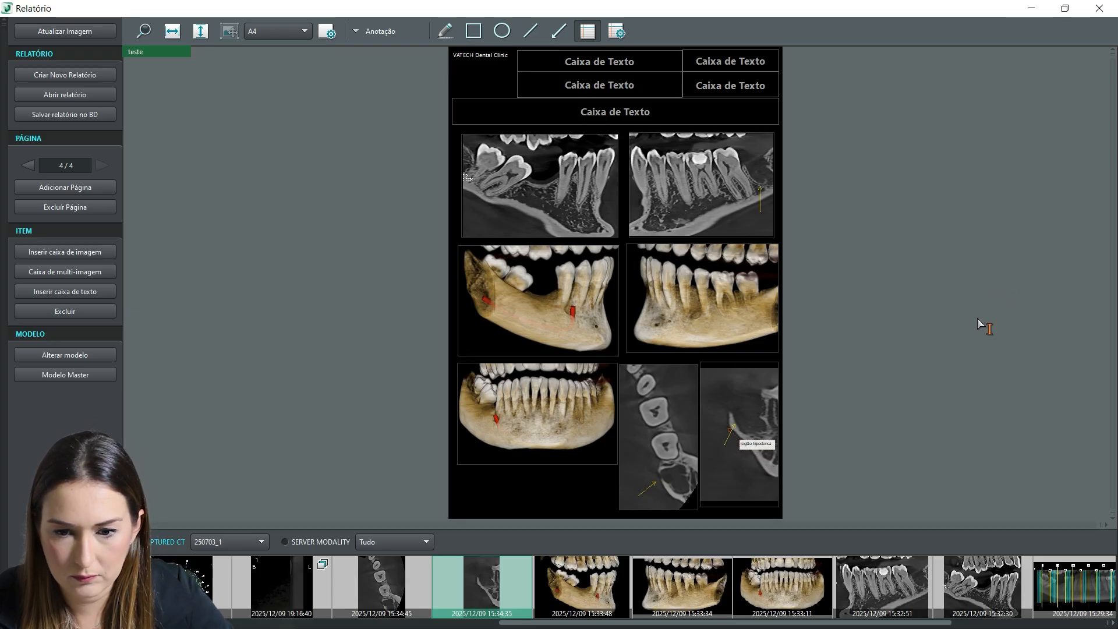
click(957, 383)
drag(759, 446, 732, 383)
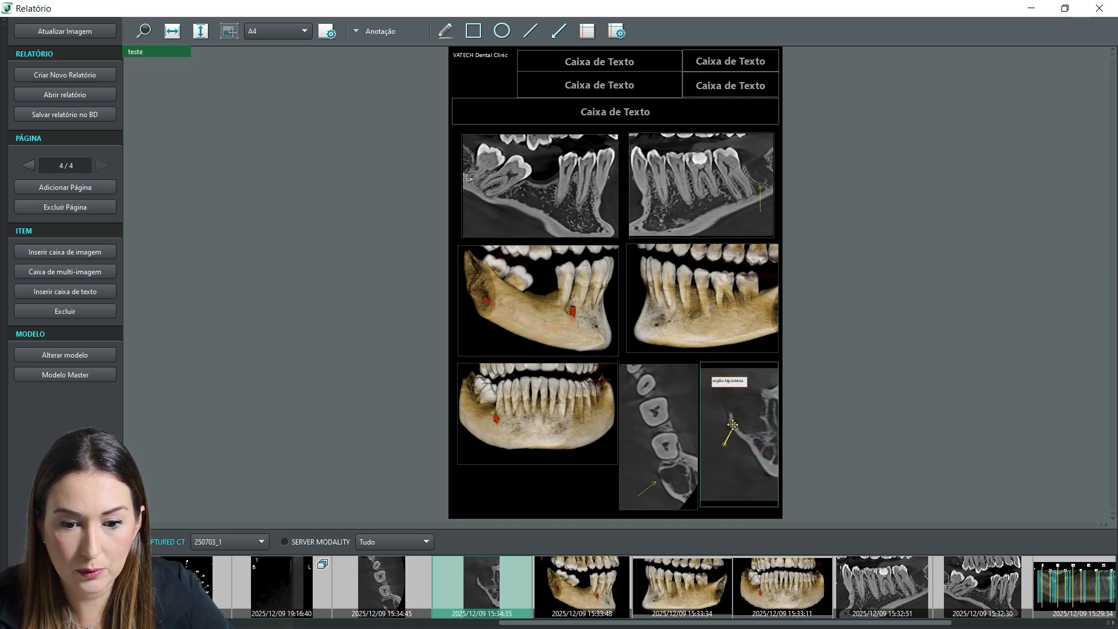
Reposition the arrow on the last bottom-row image so it points to the bone margin beside the lesion.
drag(733, 425, 726, 421)
click(726, 431)
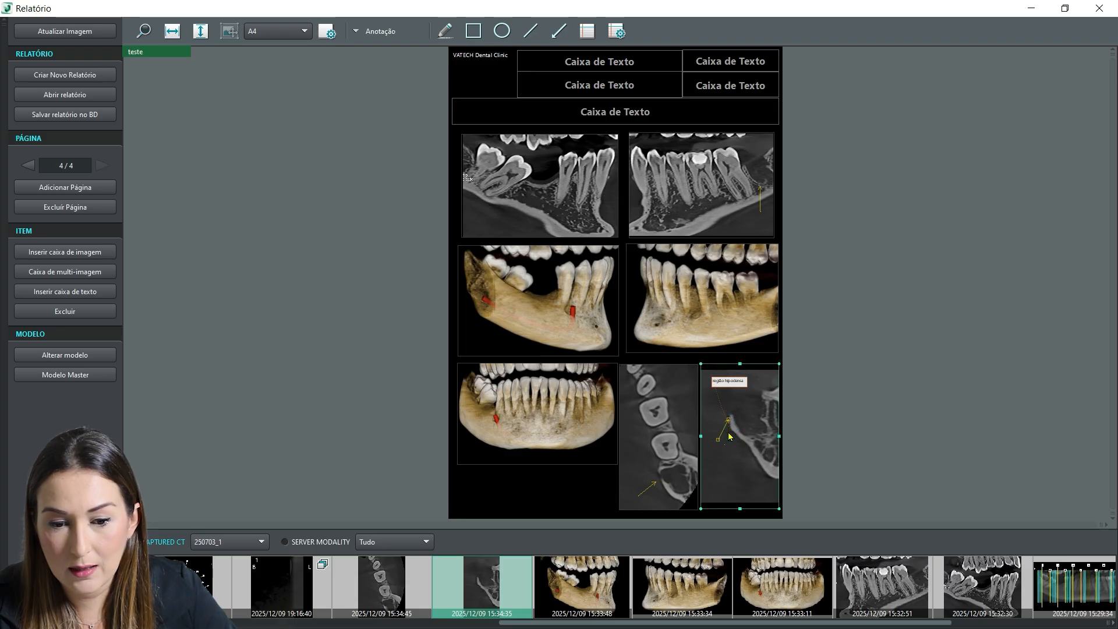
click(723, 433)
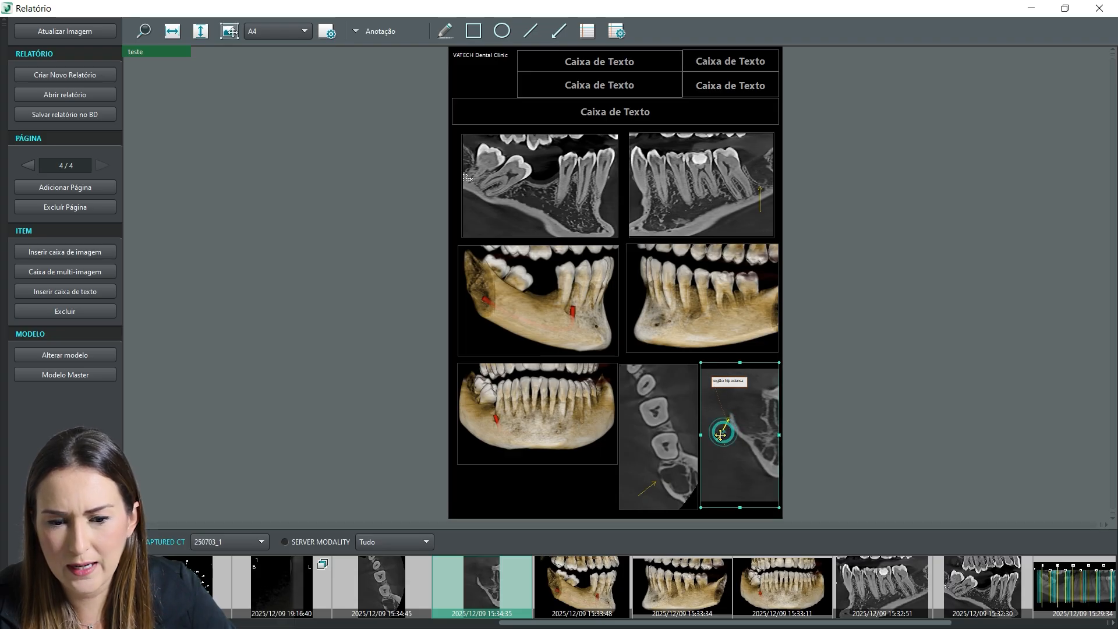
drag(723, 432, 732, 448)
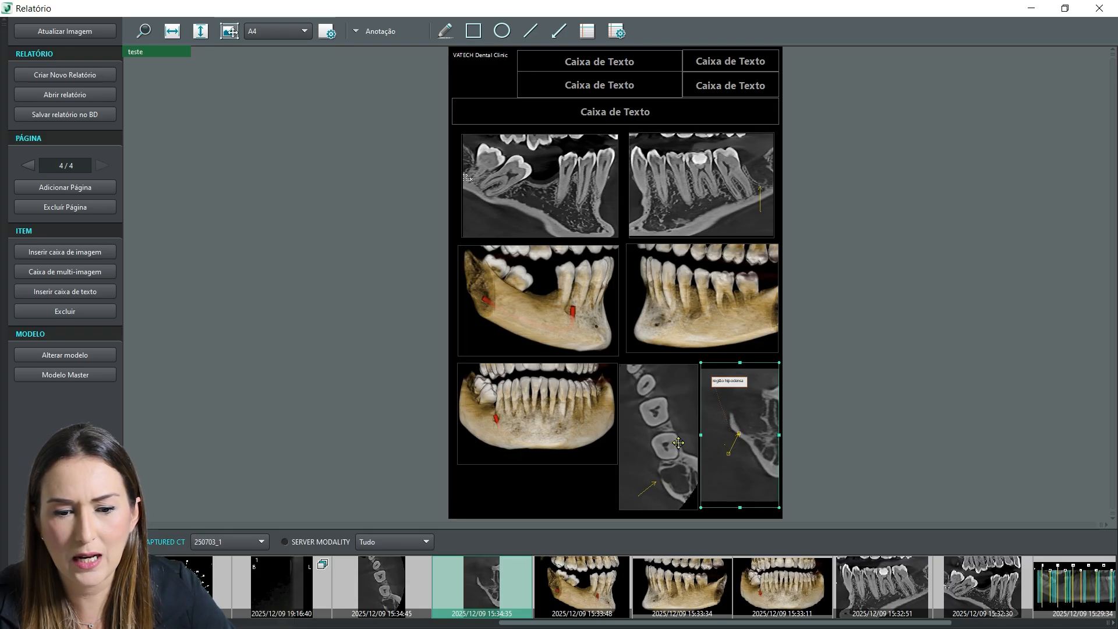
click(361, 274)
Set the report annotation arrow colour to red (#ff0000) in the main program's settings.
drag(741, 5, 746, 111)
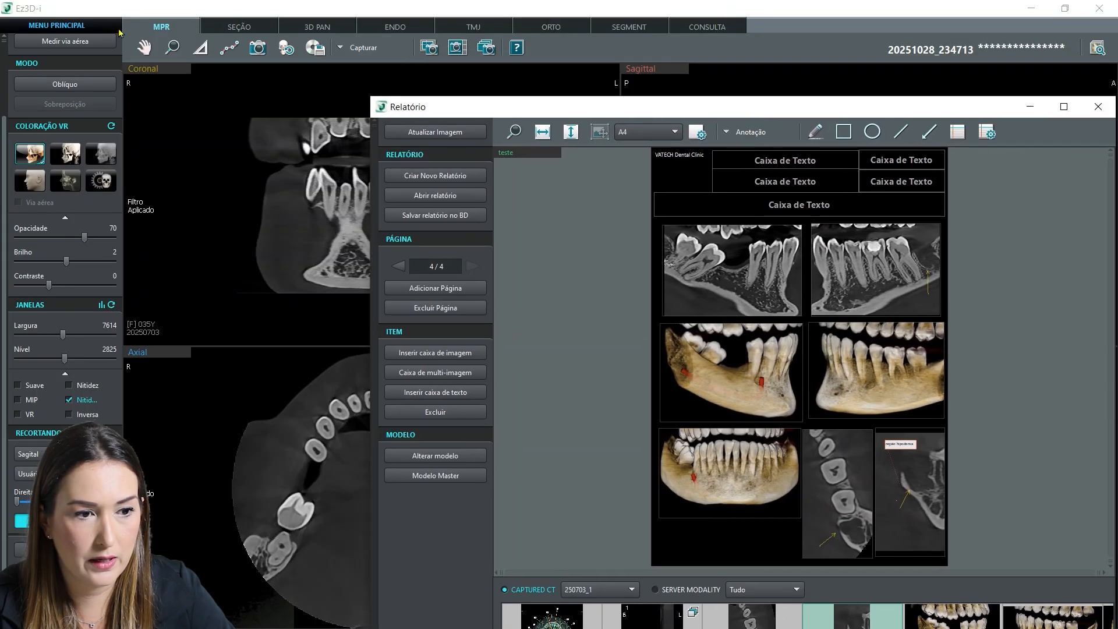
click(58, 26)
click(28, 244)
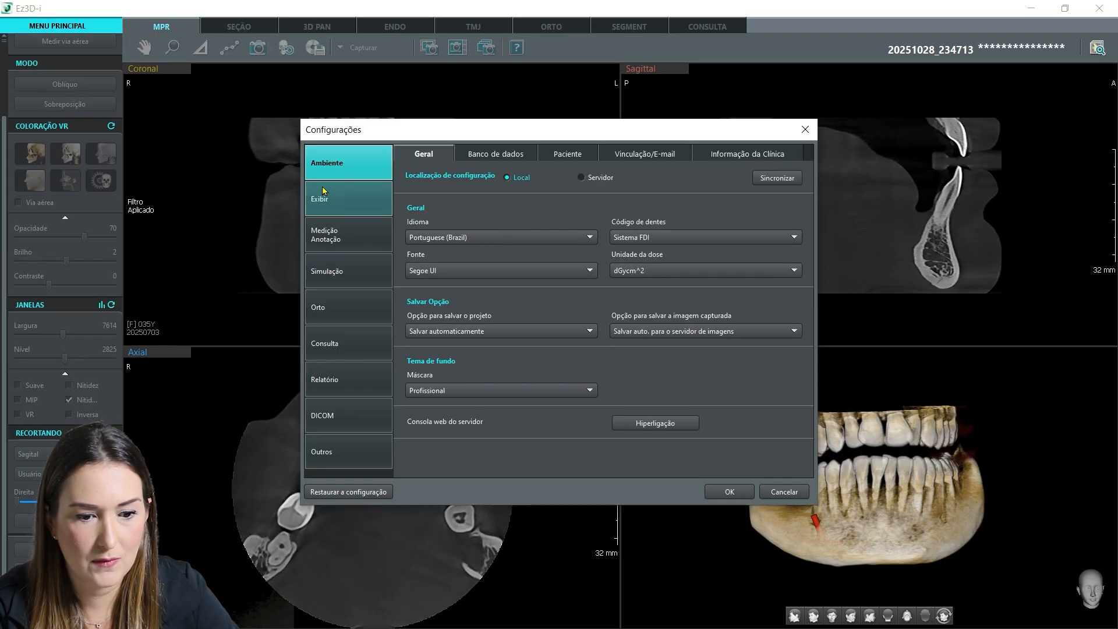
click(339, 391)
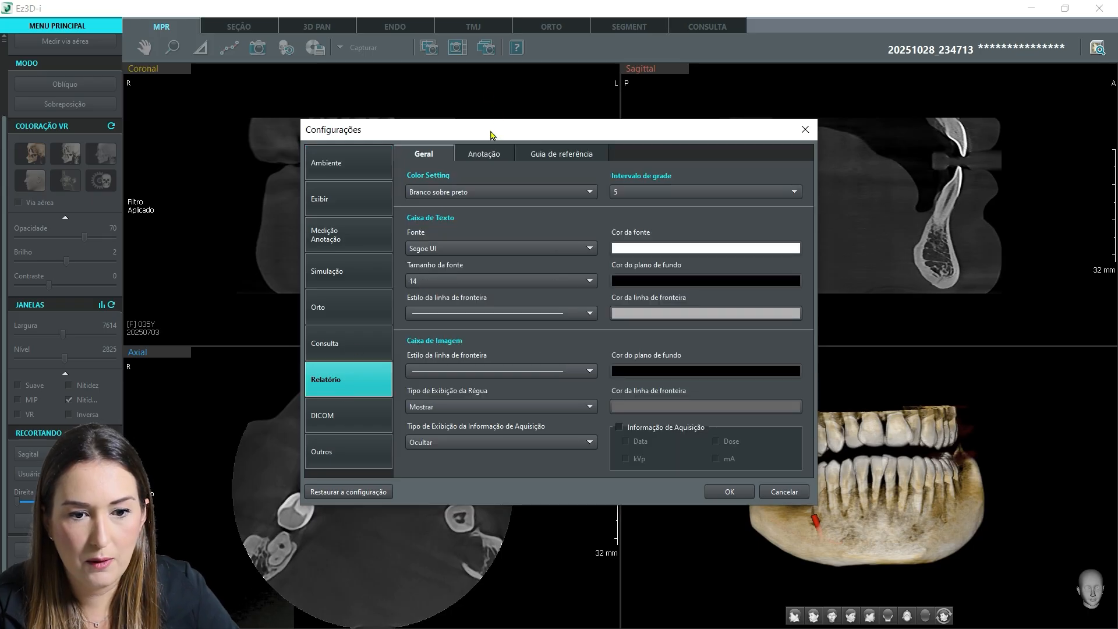
click(484, 156)
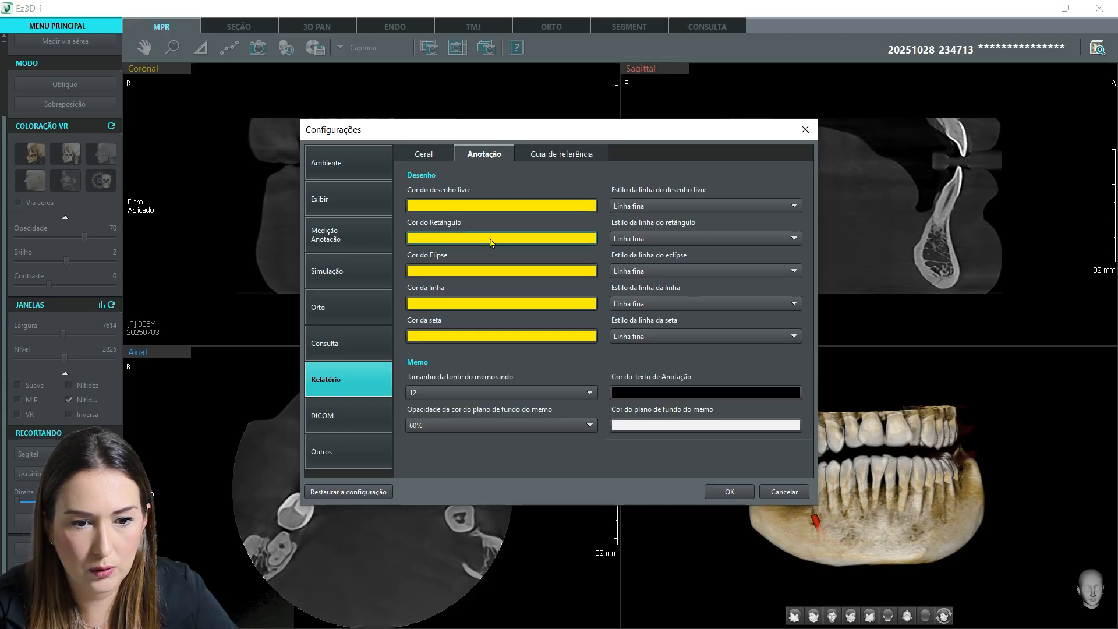
click(455, 336)
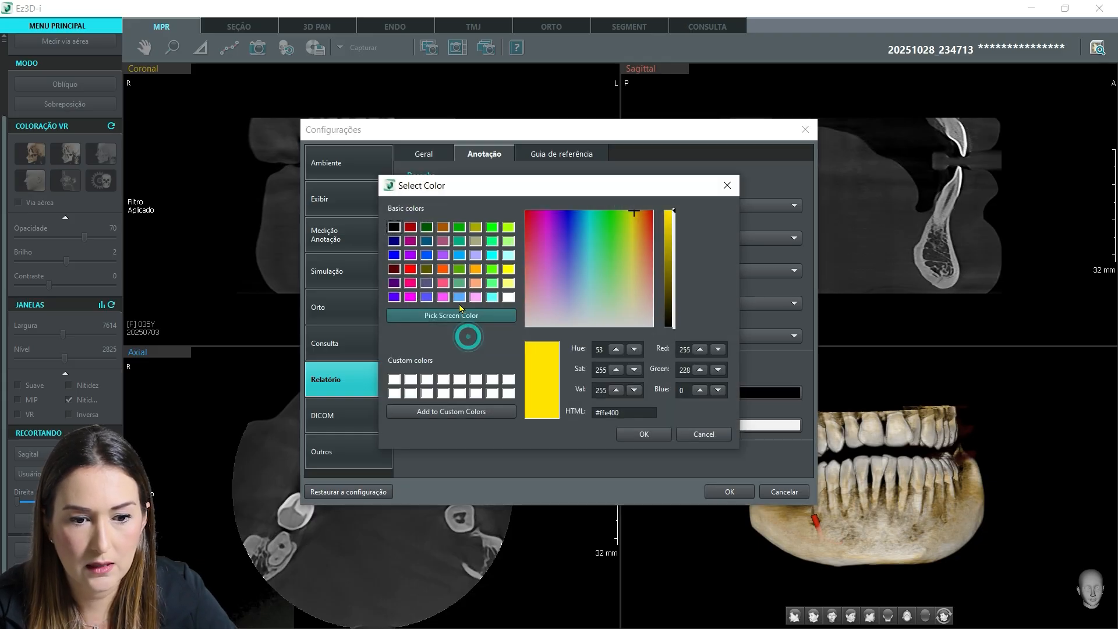
click(411, 270)
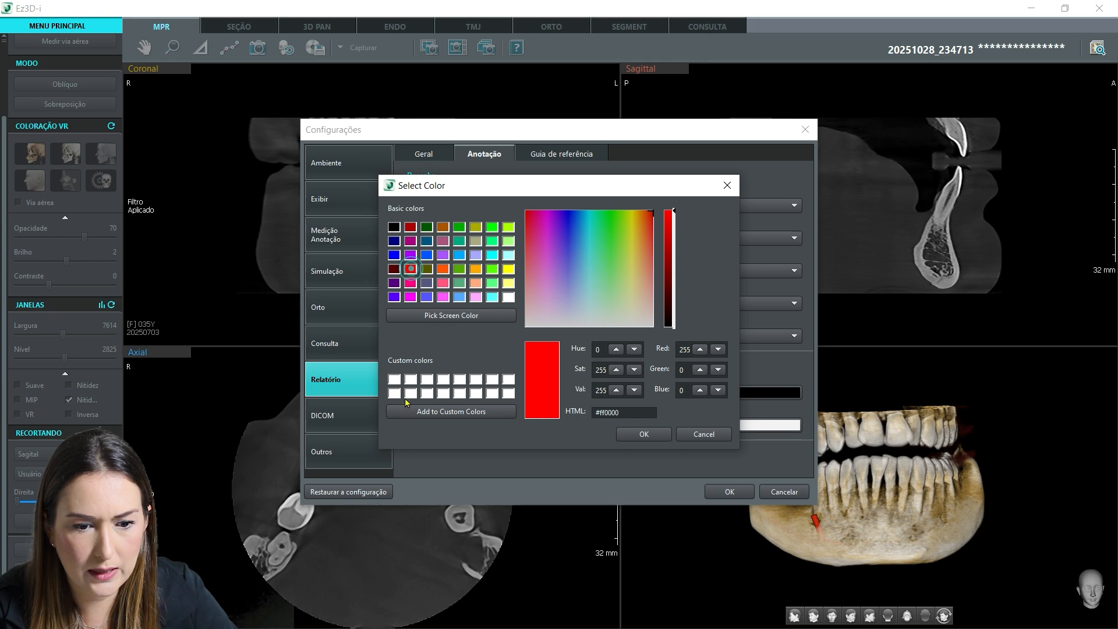
click(647, 434)
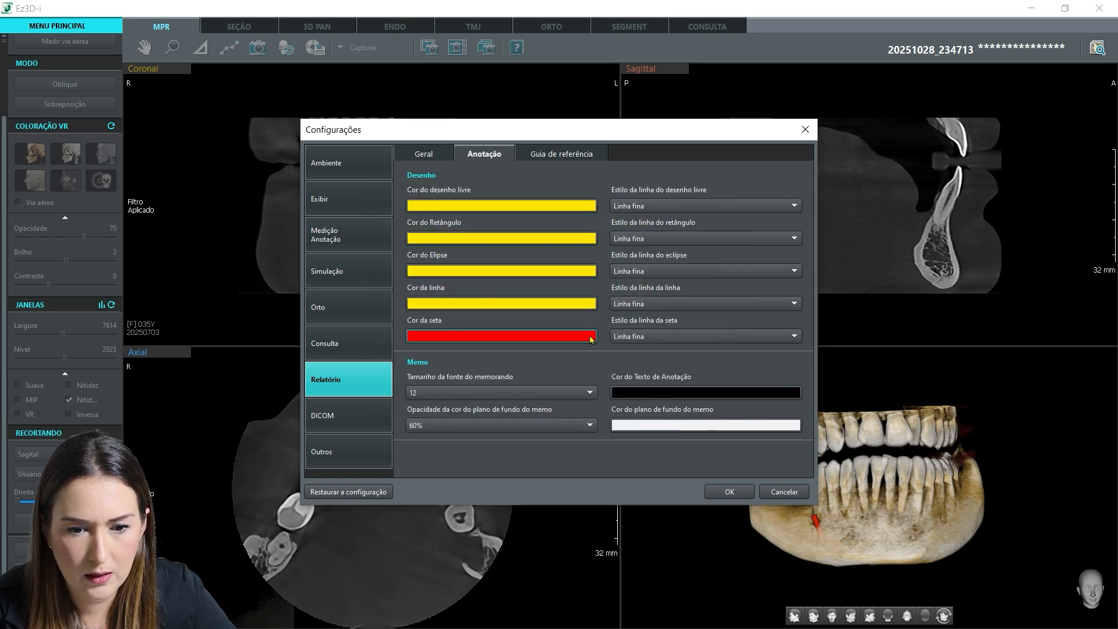
Set the report arrow line style to "Linha média" and the memo font size to 18, and apply the settings.
click(676, 338)
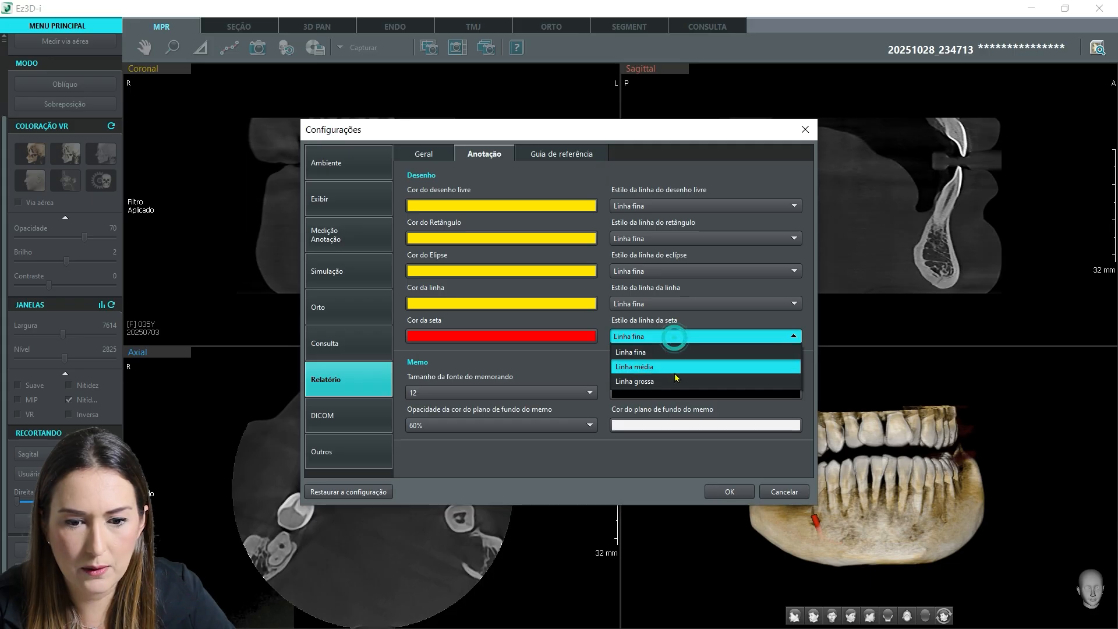
click(675, 370)
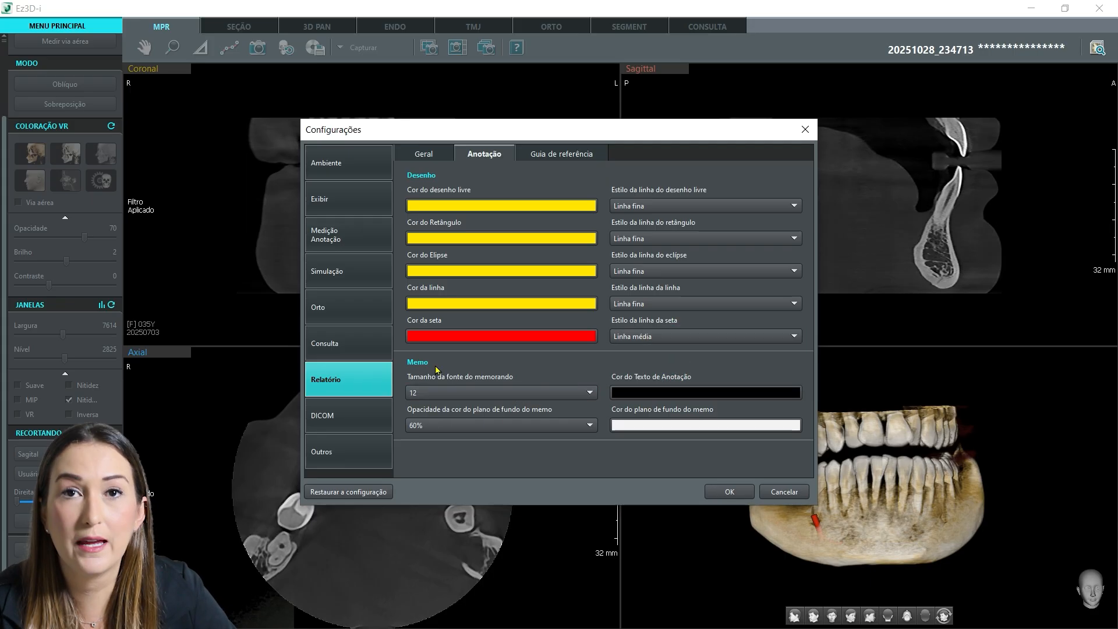
click(456, 399)
click(442, 480)
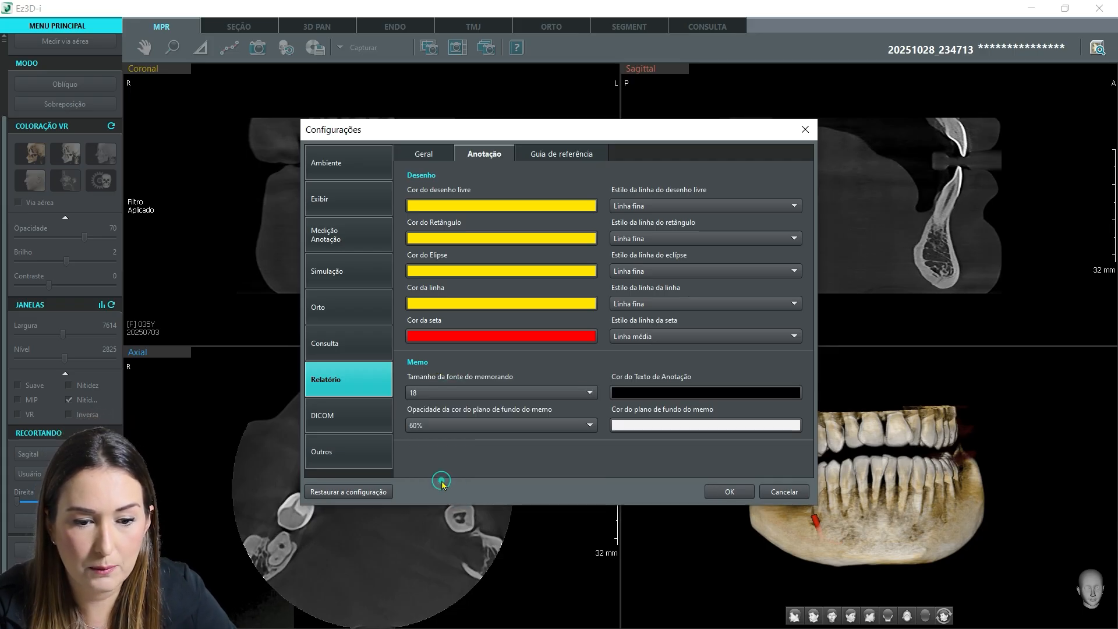
click(728, 491)
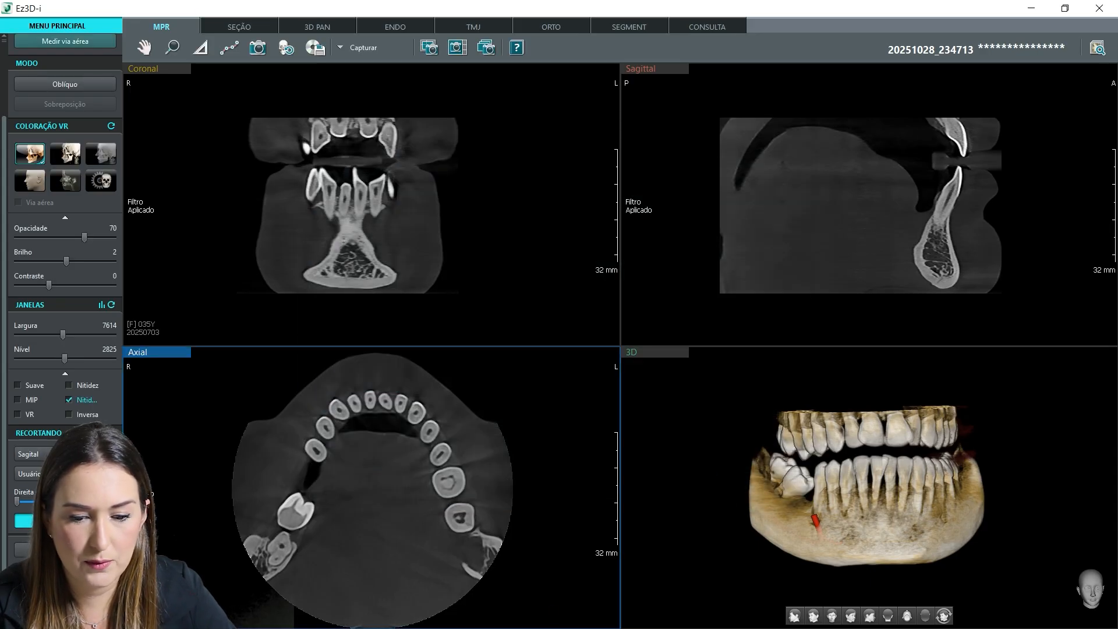
Return to the report and delete the yellow arrows and the "região hipodensa" memo from the two bottom-row grayscale images.
click(569, 374)
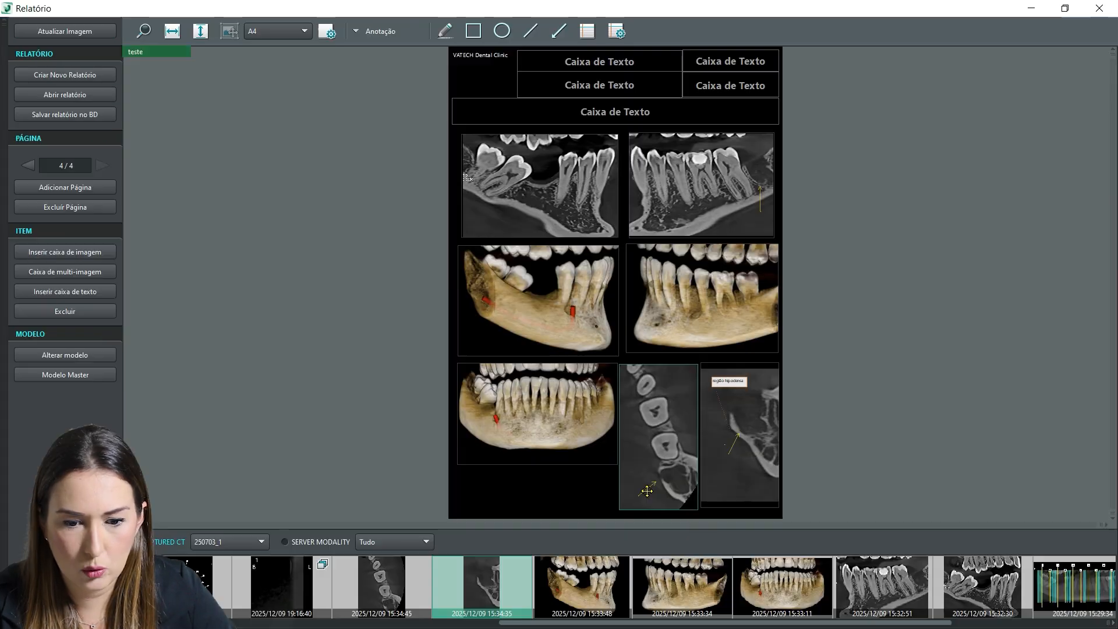
click(648, 484)
click(143, 31)
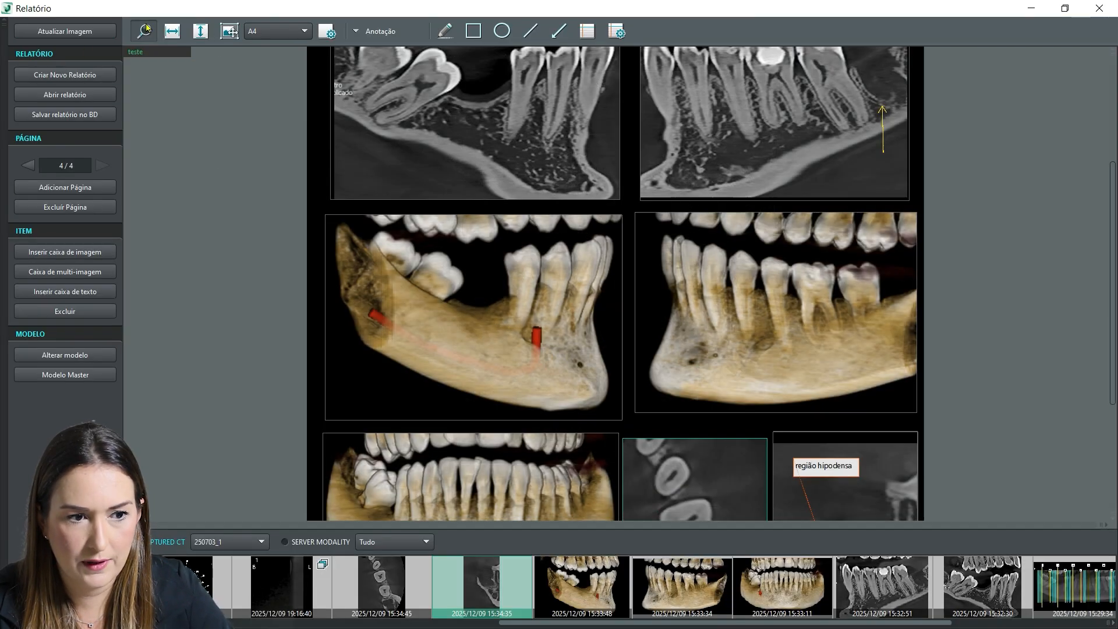
click(215, 320)
scroll(217, 319, down, 3)
click(710, 481)
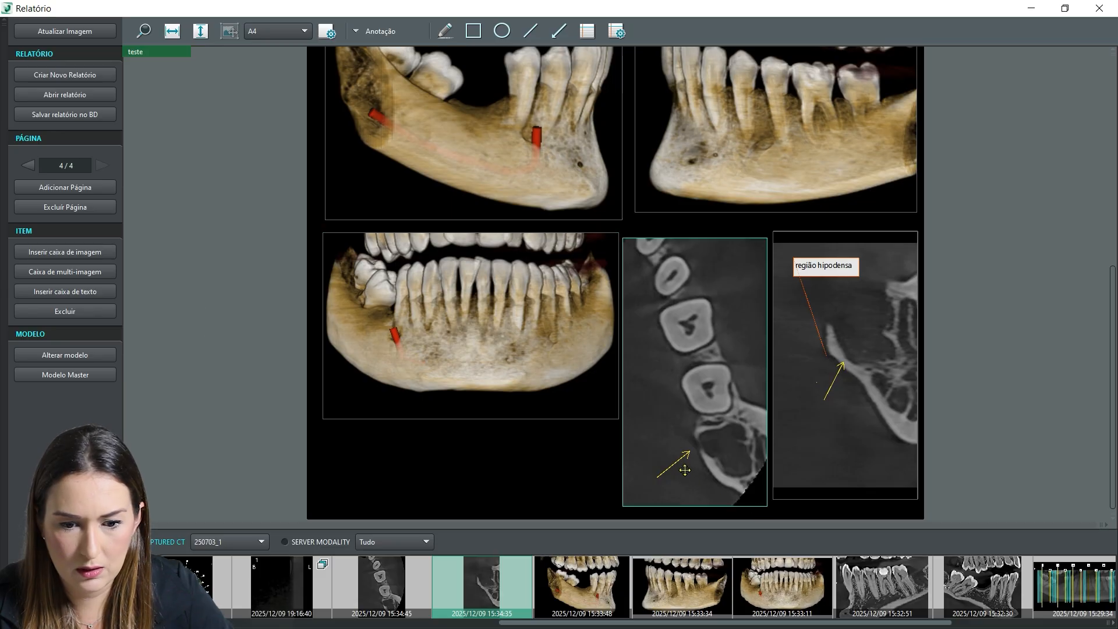
click(678, 462)
key(Delete)
click(834, 387)
key(Delete)
click(821, 267)
key(Delete)
Draw a red arrow on each bottom-row grayscale image and add a "região hipodensa" memo at the top of the last one.
click(557, 31)
drag(701, 461, 675, 489)
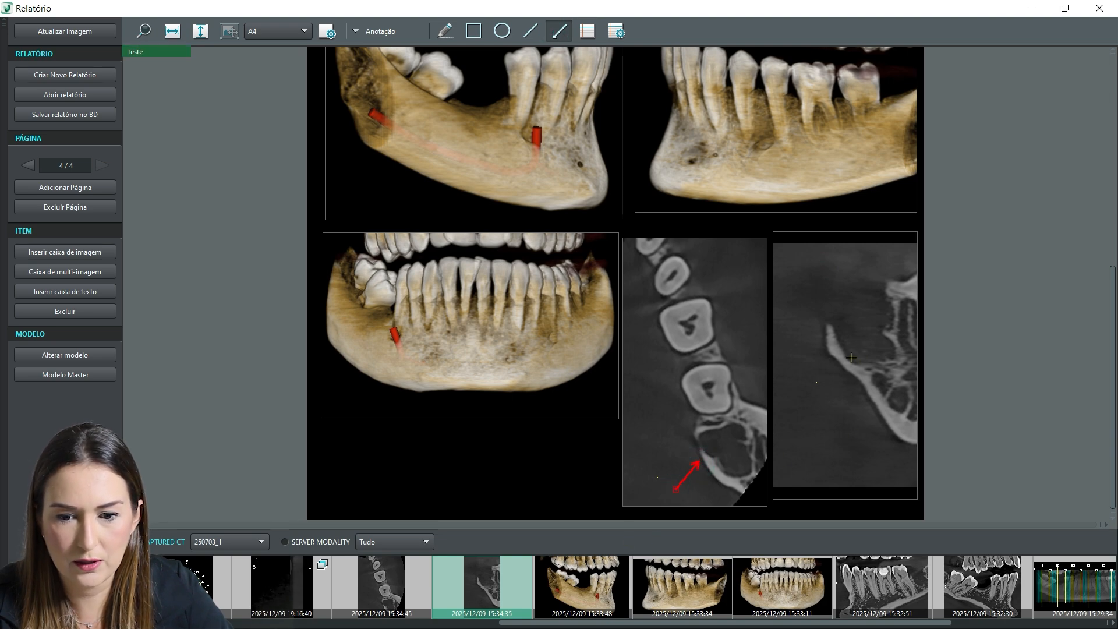
click(586, 31)
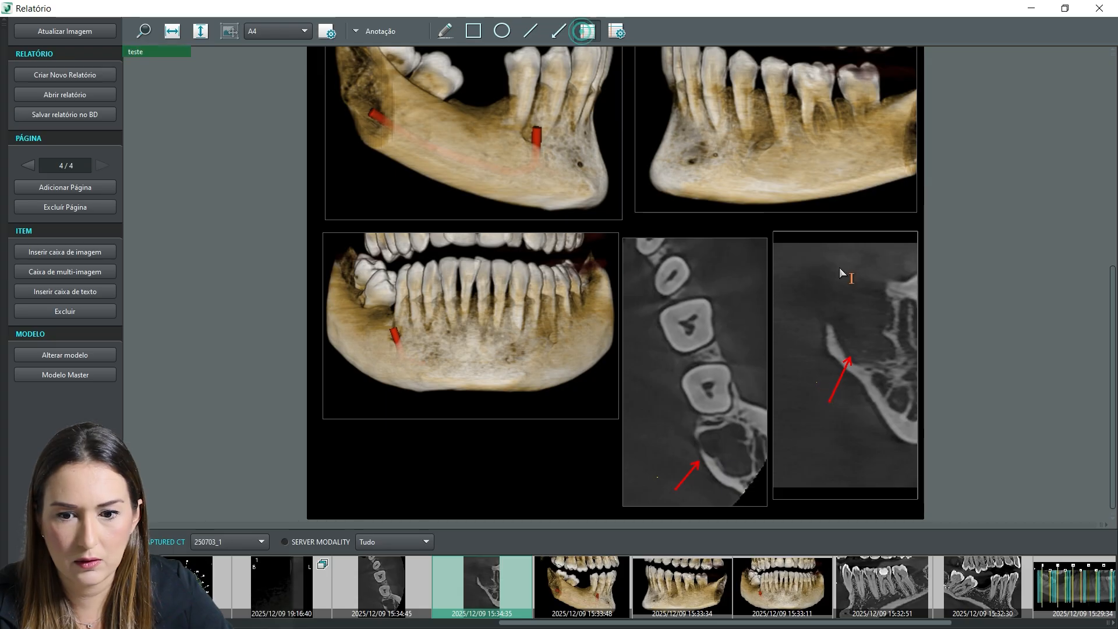
click(848, 312)
text(região hipodensa)
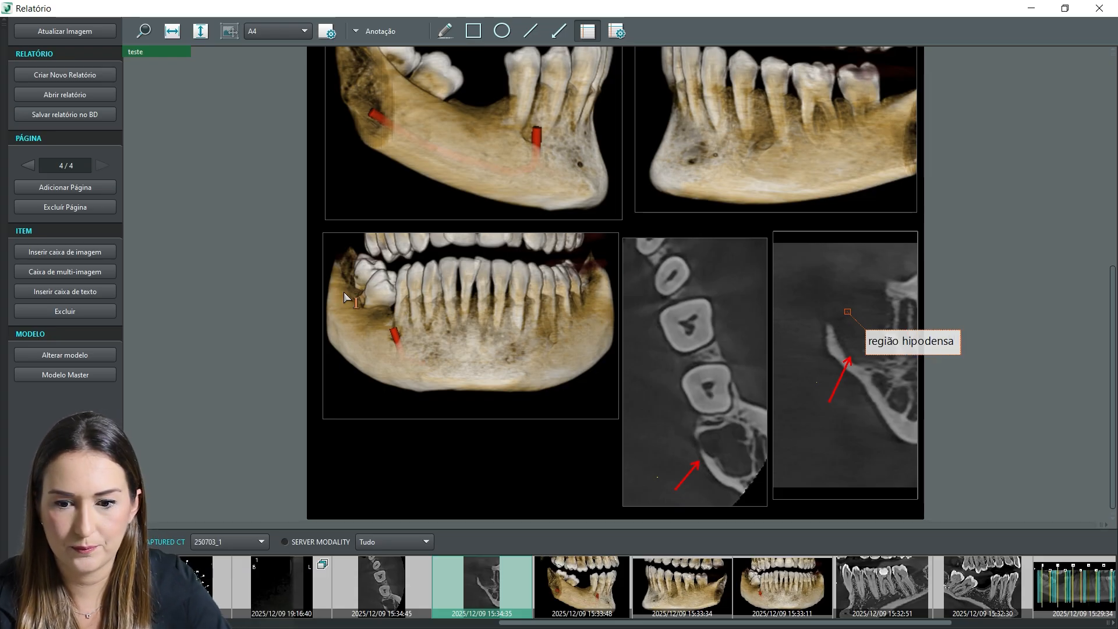
drag(849, 270, 846, 260)
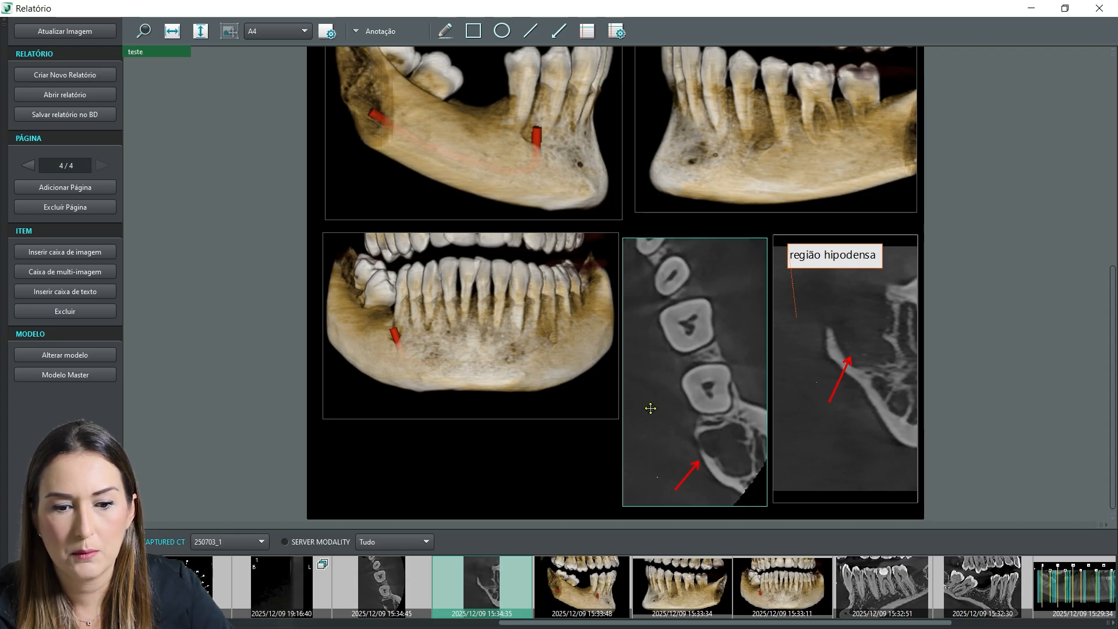
Enter "Reazão do exame: planejamento de implantes da mandíbula" in the full-width text box above the images on page 4.
scroll(250, 208, up, 5)
scroll(249, 206, down, 2)
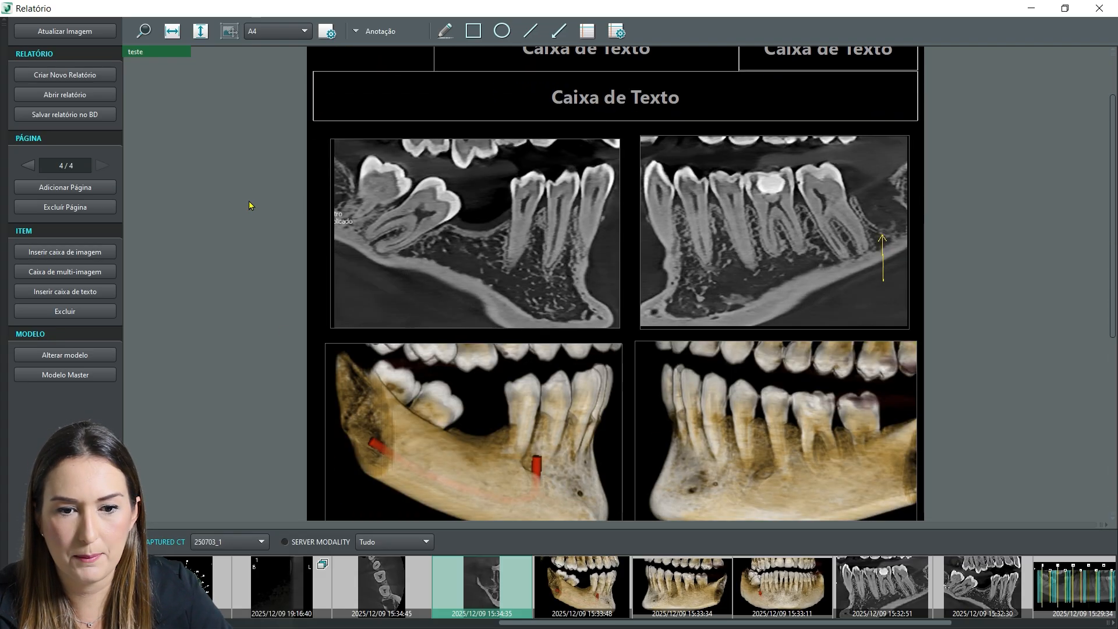
double_click(584, 109)
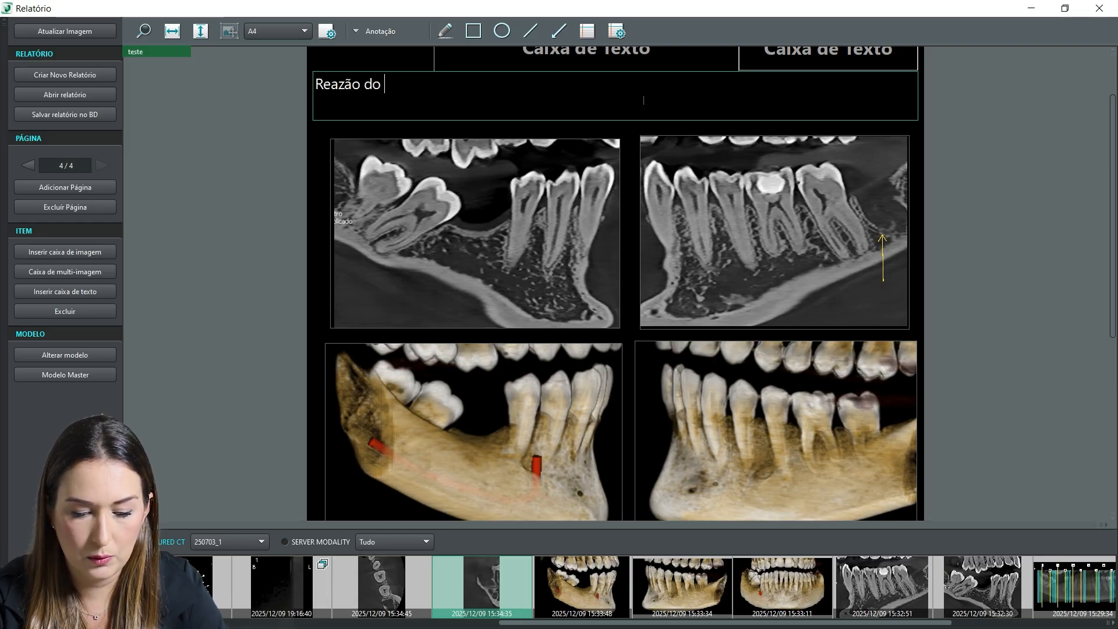
text(Reazão do exame: planej)
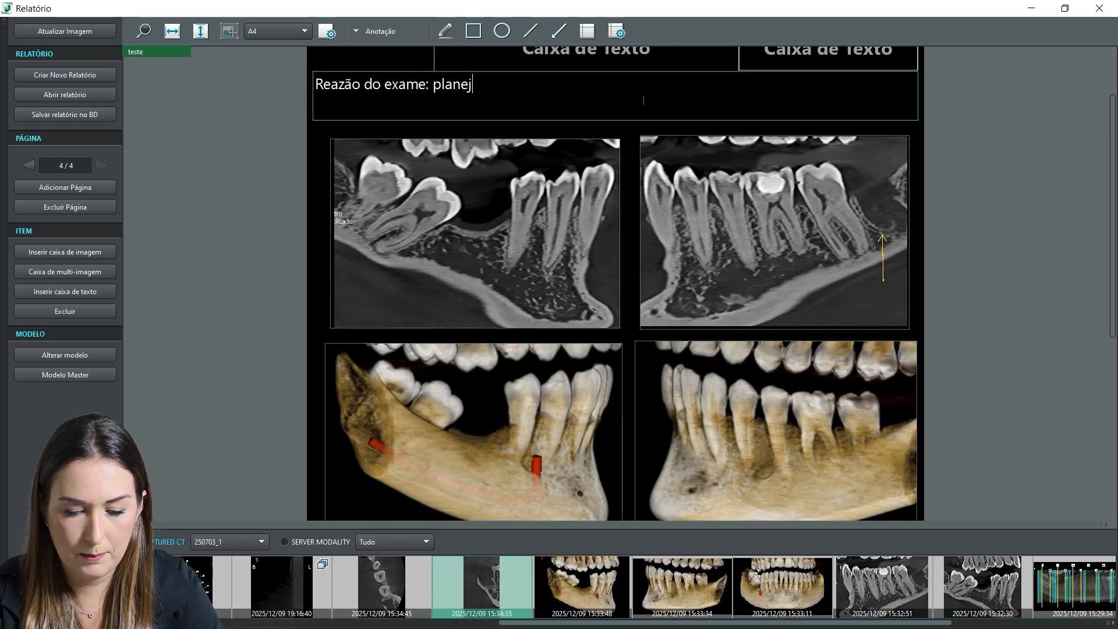
text(imp)
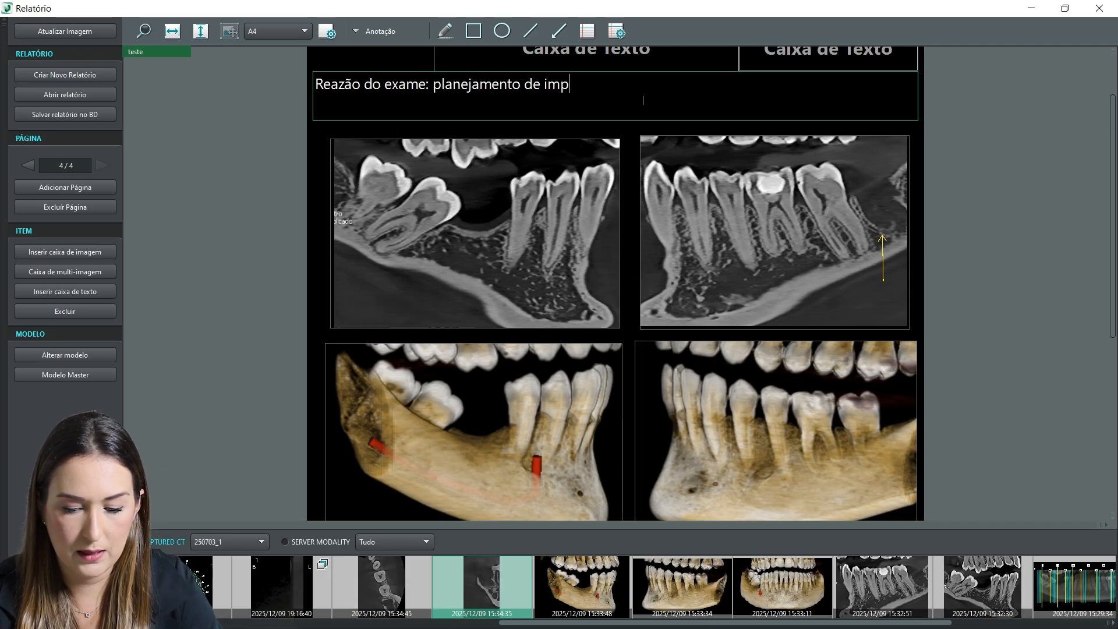
text(lantes da mand)
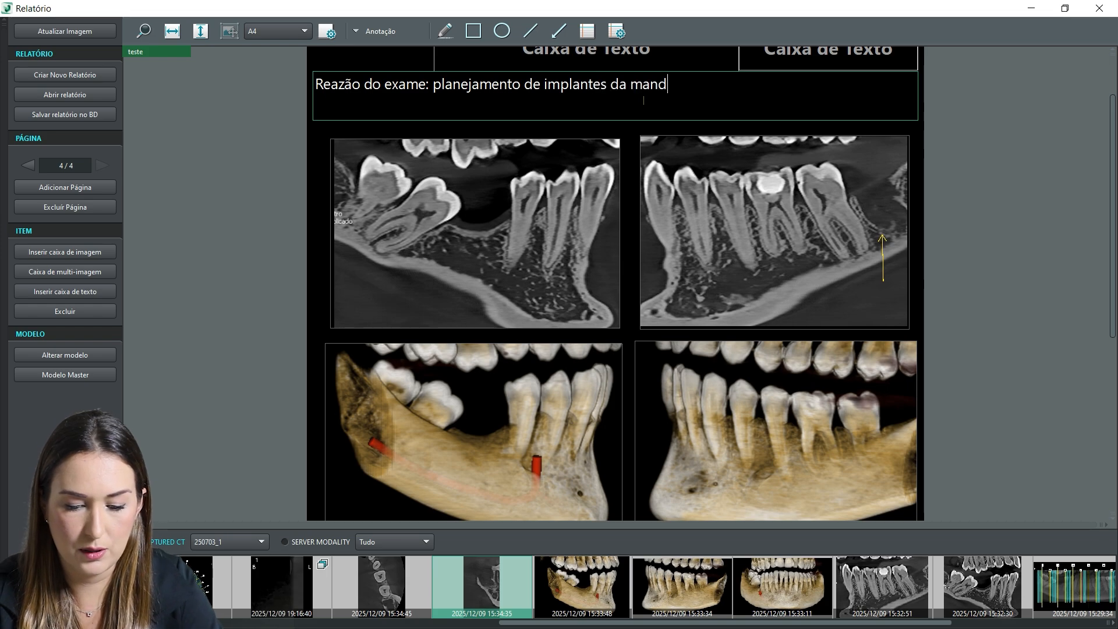
text(íbula)
Correct the first word of the exam reason text to "Razão".
click(201, 95)
click(327, 86)
click(328, 86)
key(BackSpace)
text(R)
key(Delete)
click(302, 94)
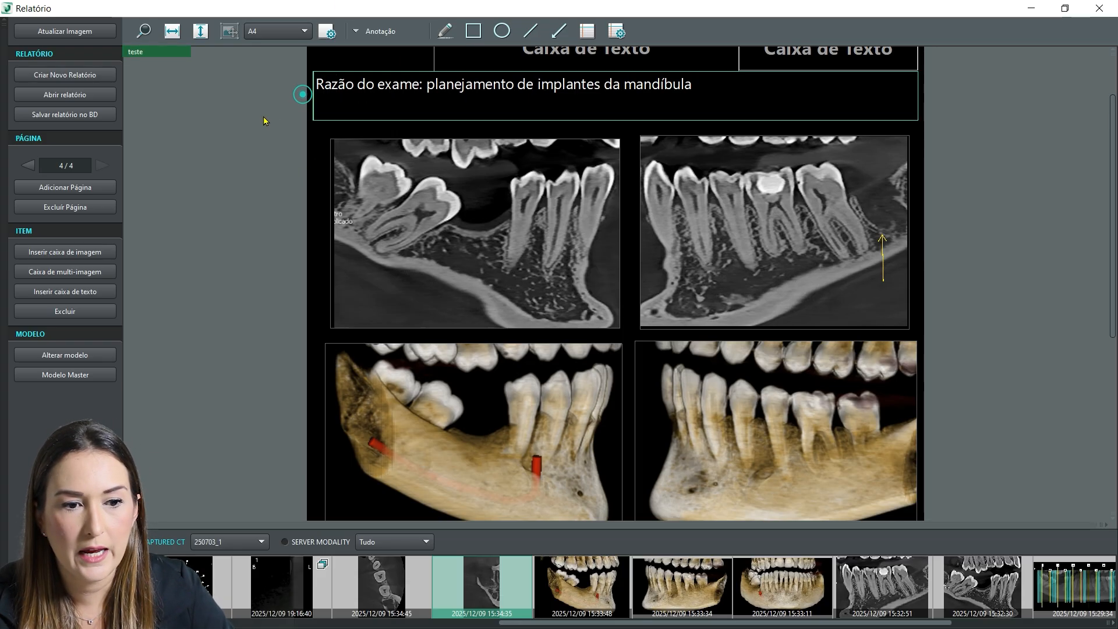
Set the exam reason text box's alignment to "Centro" and its text size to 18.
right_click(410, 100)
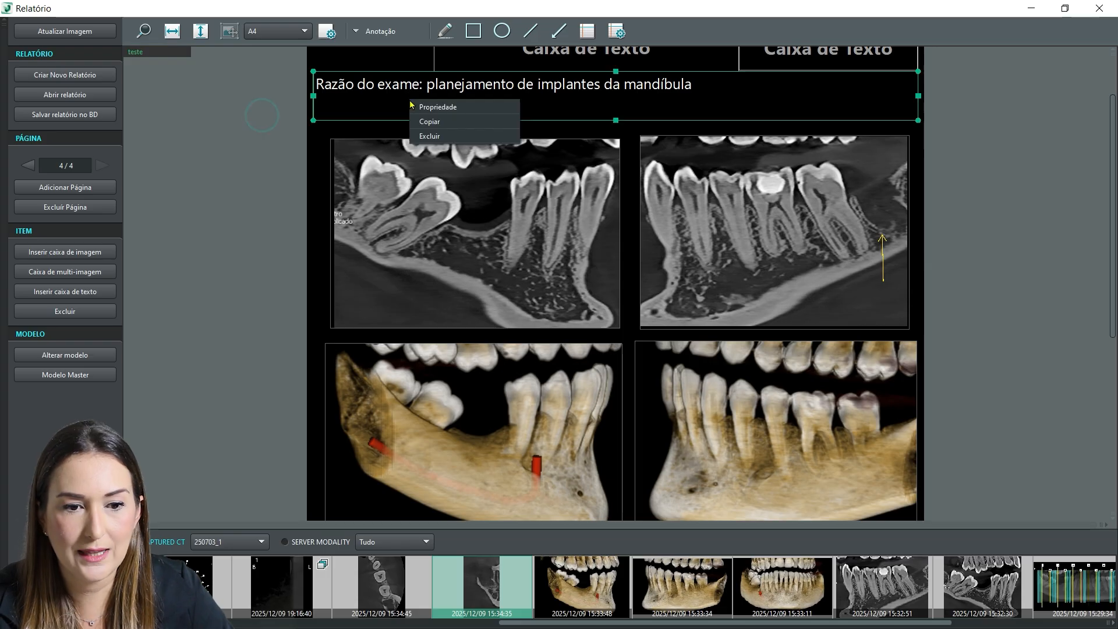
click(476, 110)
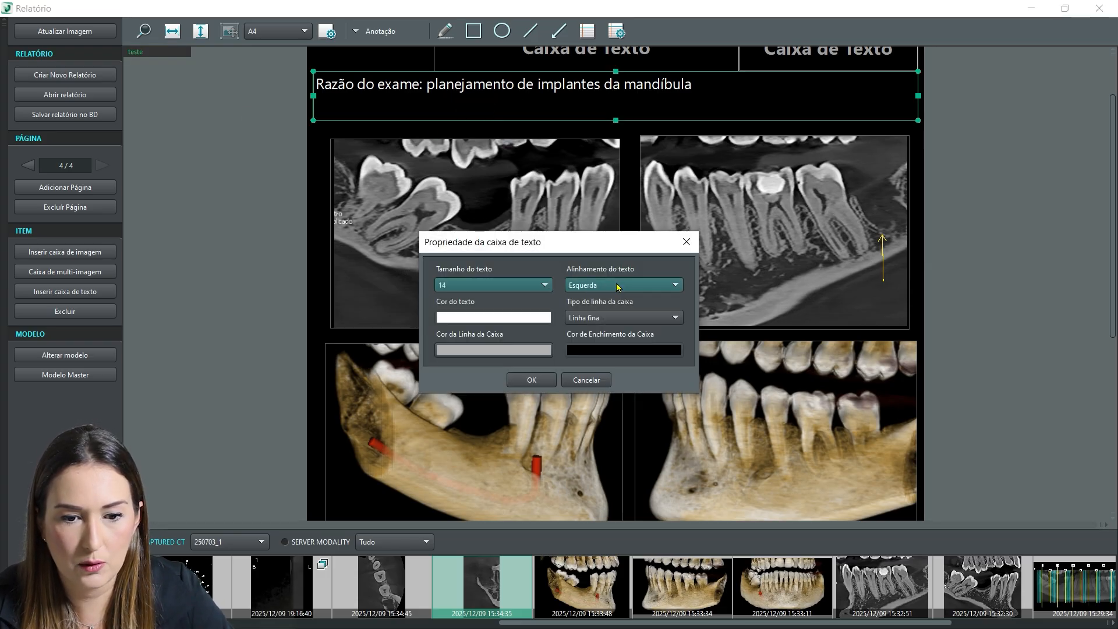
click(618, 286)
click(607, 312)
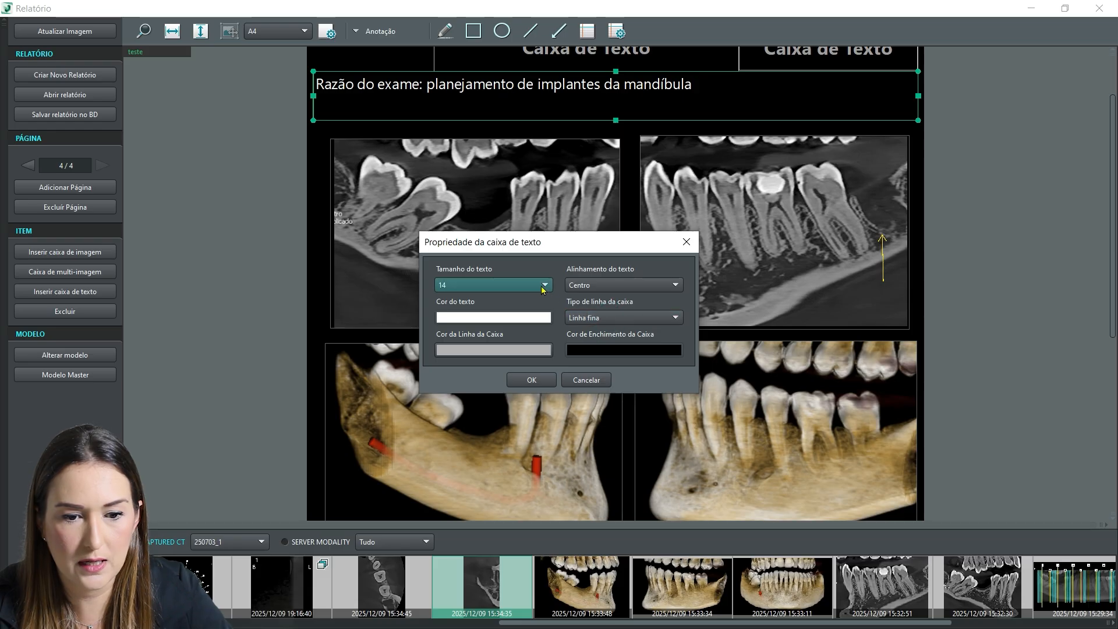
click(542, 285)
click(542, 387)
click(531, 380)
click(206, 190)
Reduce the height of the exam reason text box and move it down to just above the first image row.
click(674, 107)
drag(615, 120, 618, 109)
drag(457, 89, 459, 106)
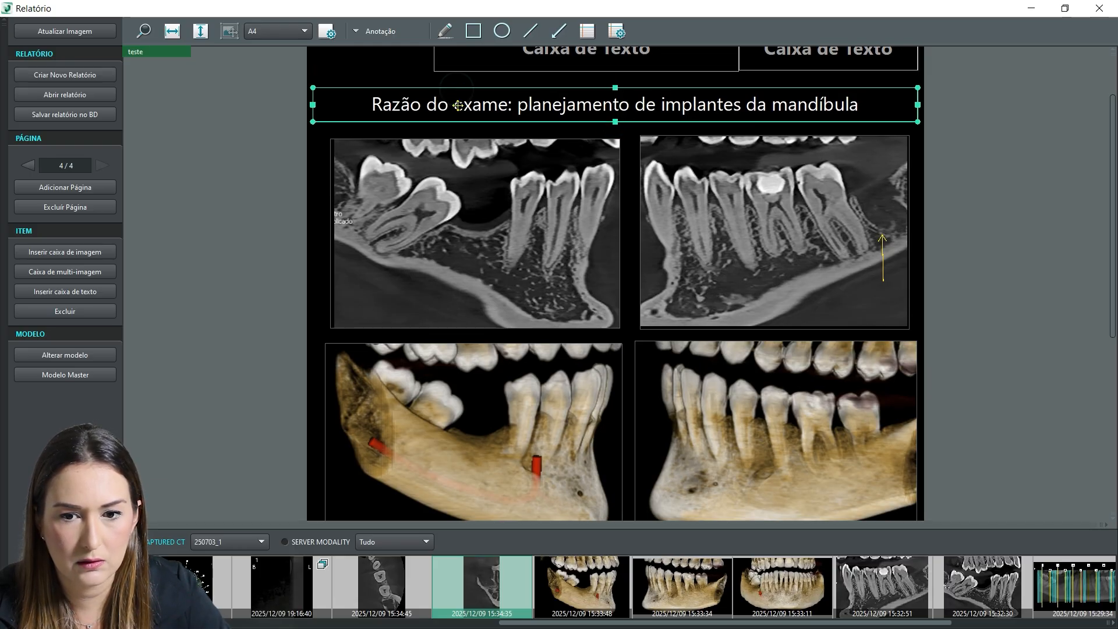
Remove the border line from the exam reason text box through its properties.
right_click(458, 105)
click(499, 115)
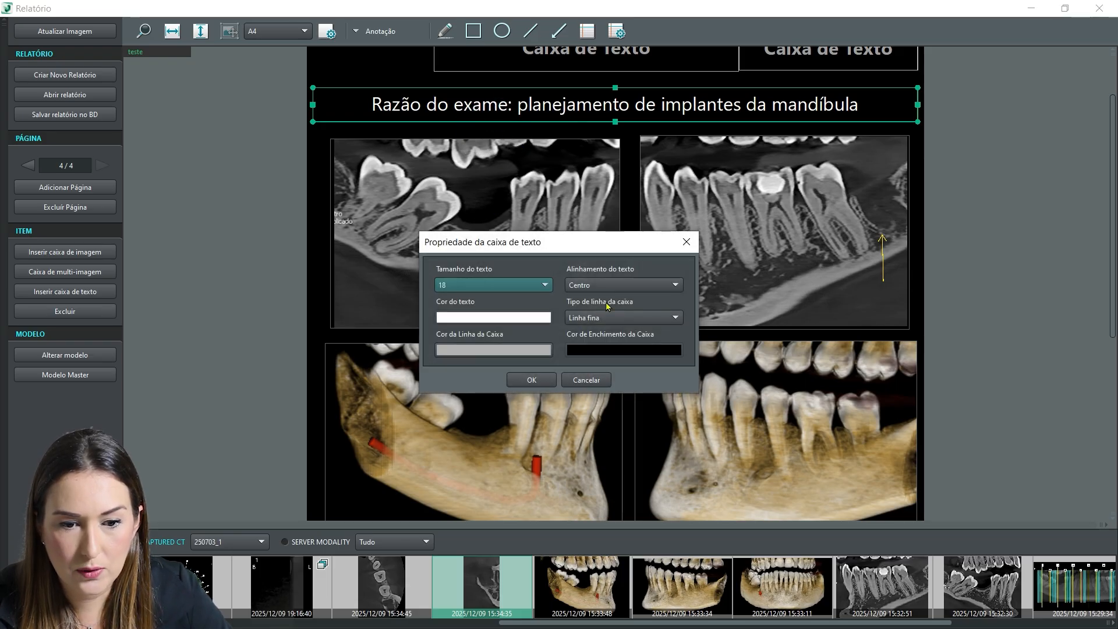
click(619, 317)
click(617, 337)
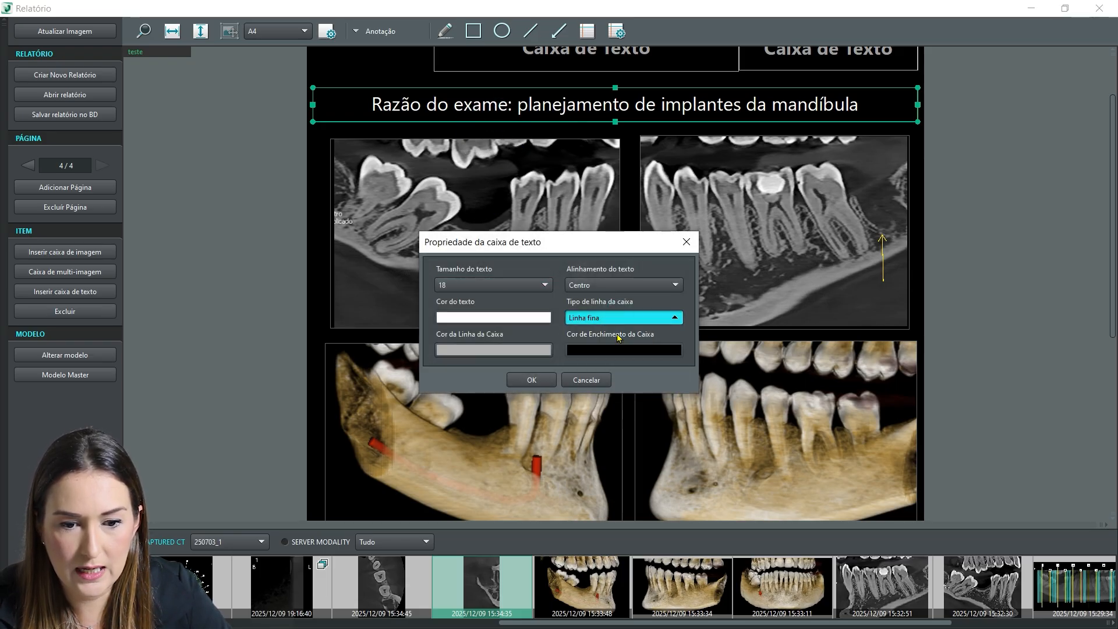
click(531, 382)
click(230, 148)
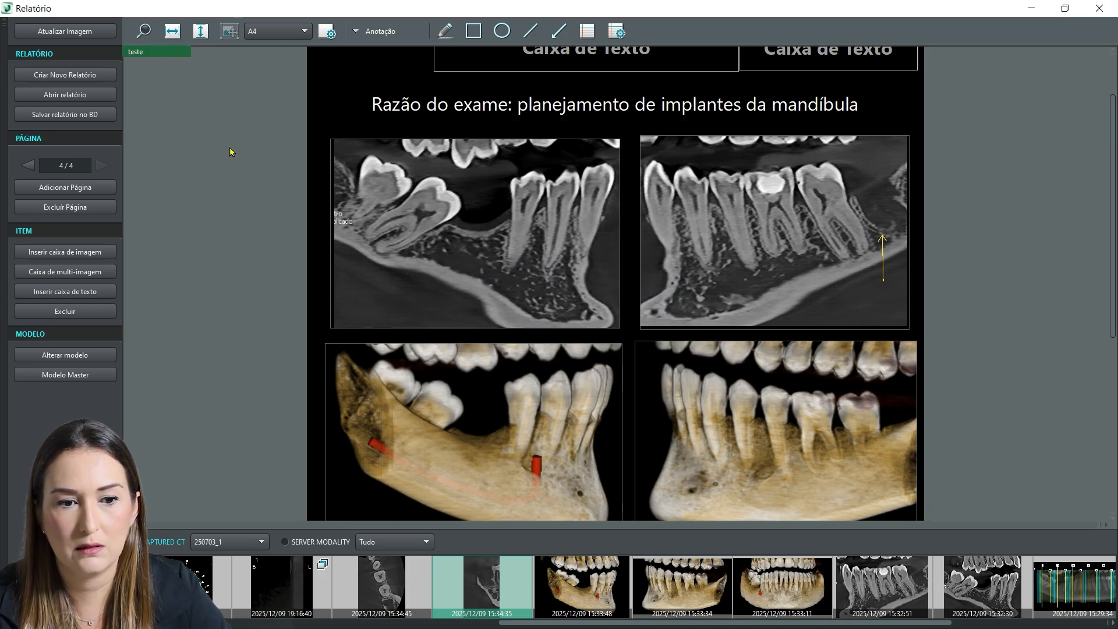
Fill the two wide header text boxes beside the clinic name with "Nome:" and, below it, "Dentista".
scroll(244, 252, up, 1)
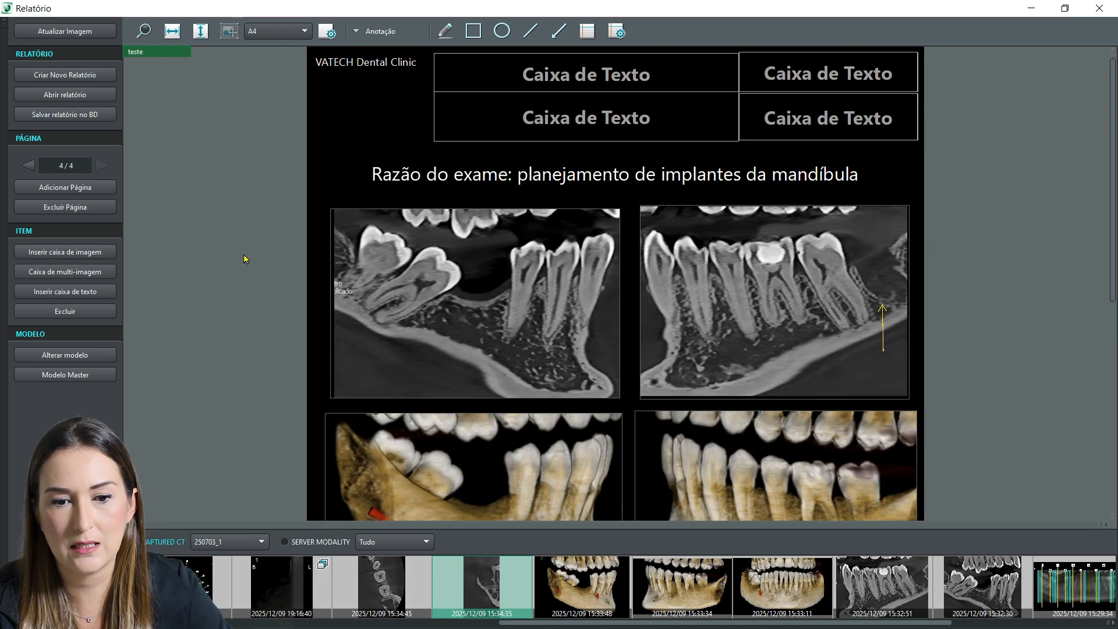
double_click(555, 66)
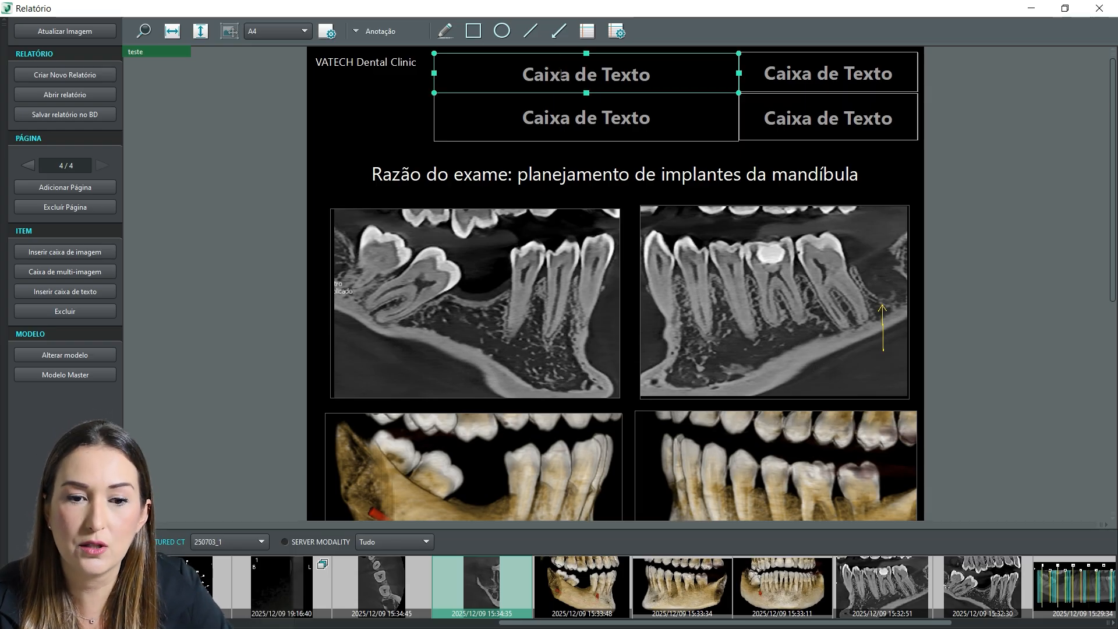
text(N)
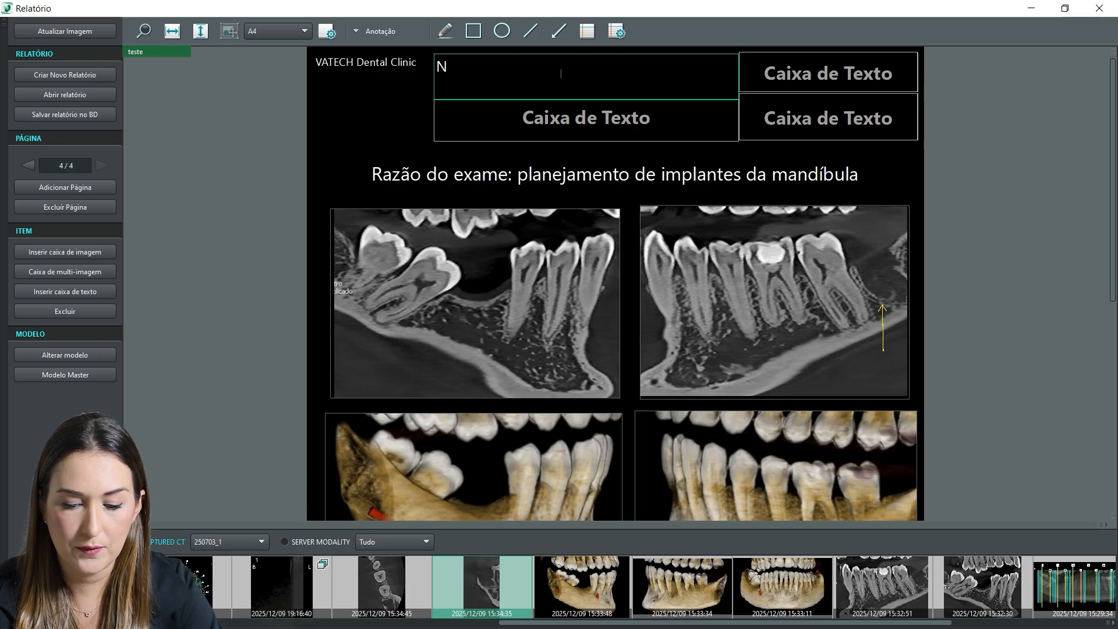
text(ome:)
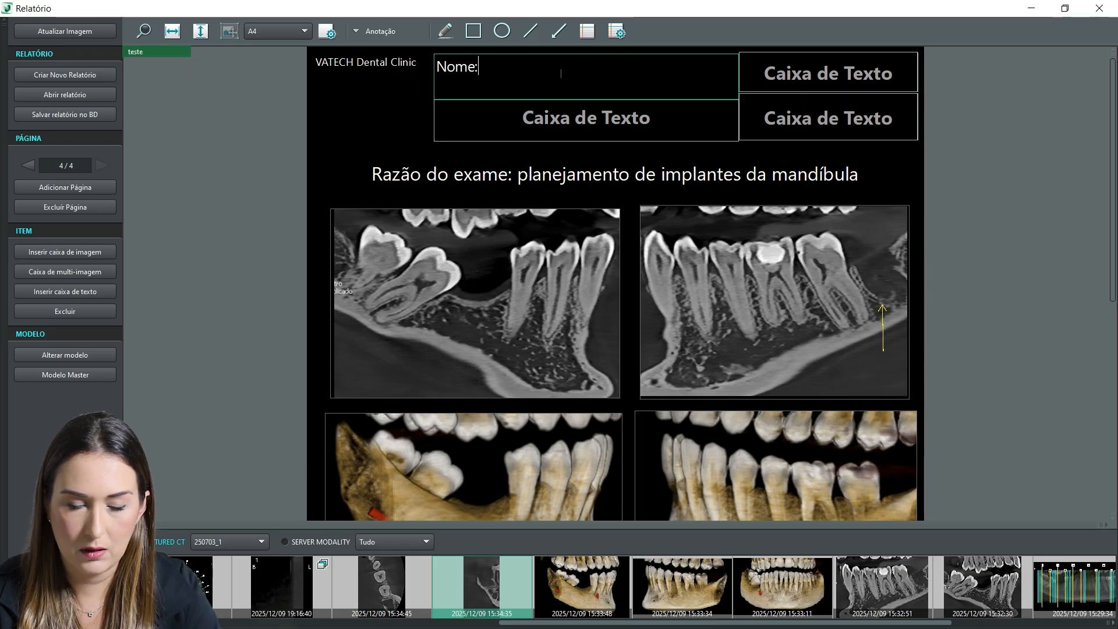
double_click(520, 113)
text(De)
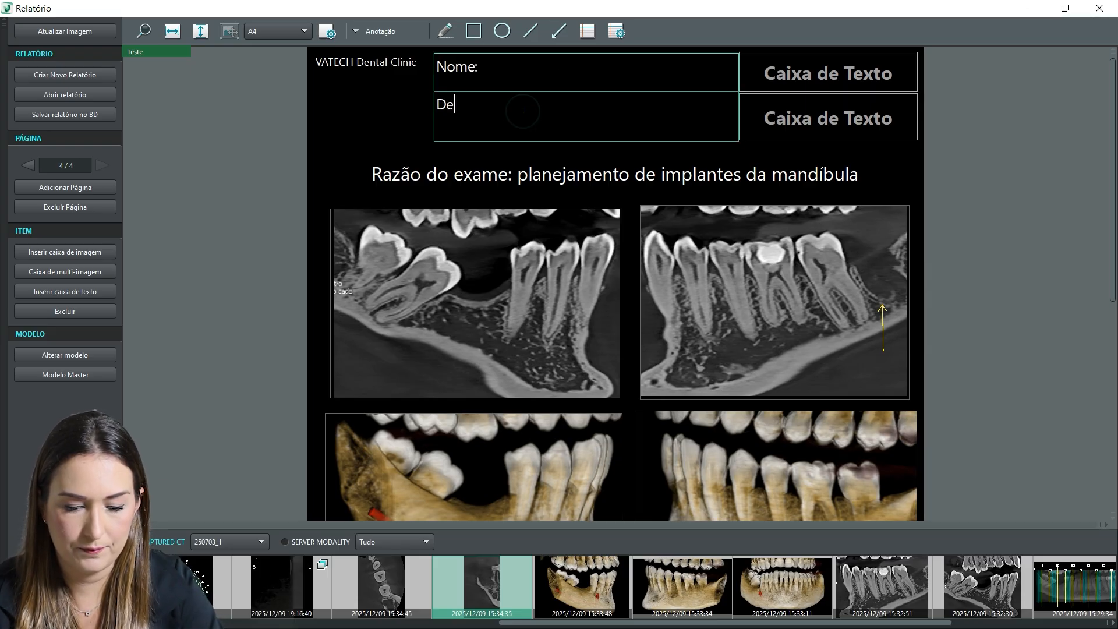
text(ntista)
Fill the two narrow header text boxes with "Dt. nasc.:" and, below it, "Dt. exame:".
double_click(764, 74)
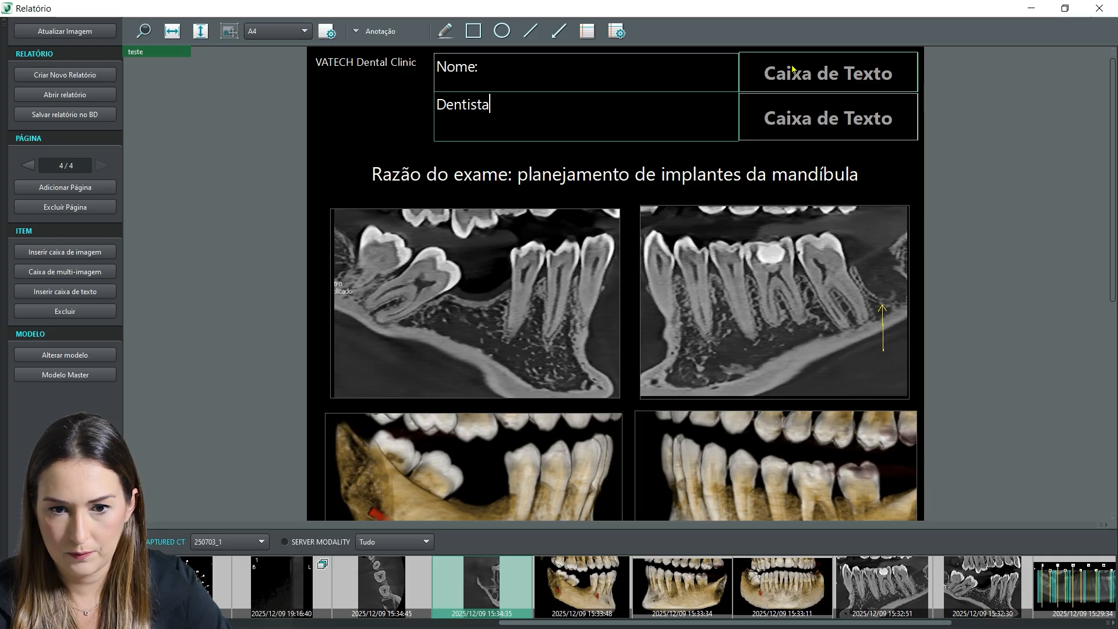
text(Dat)
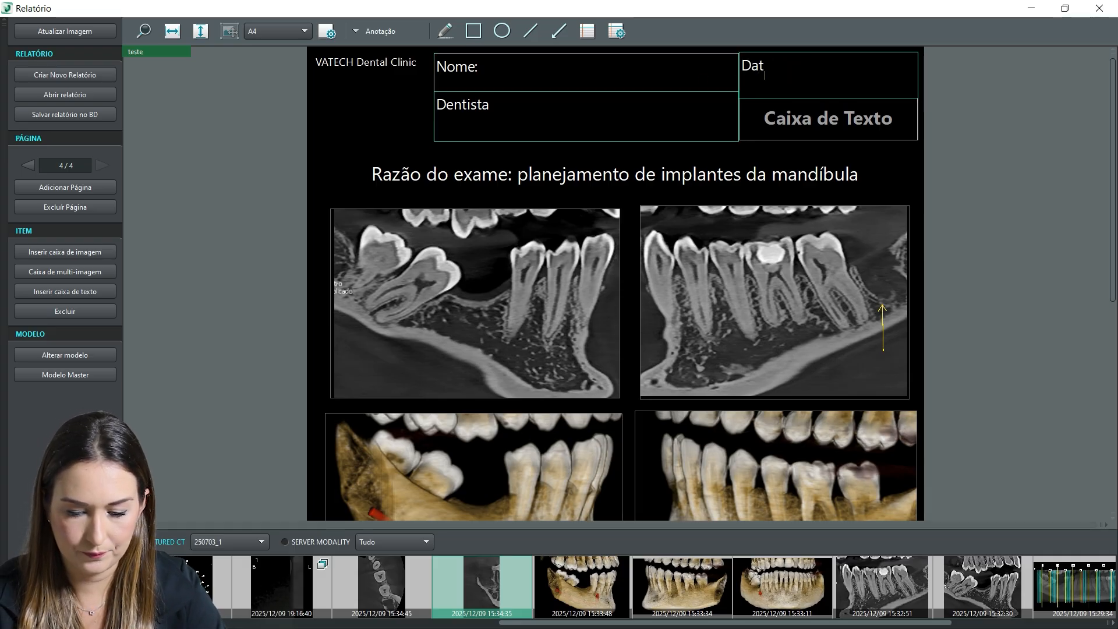
key(BackSpace)
text(t. nascm.:)
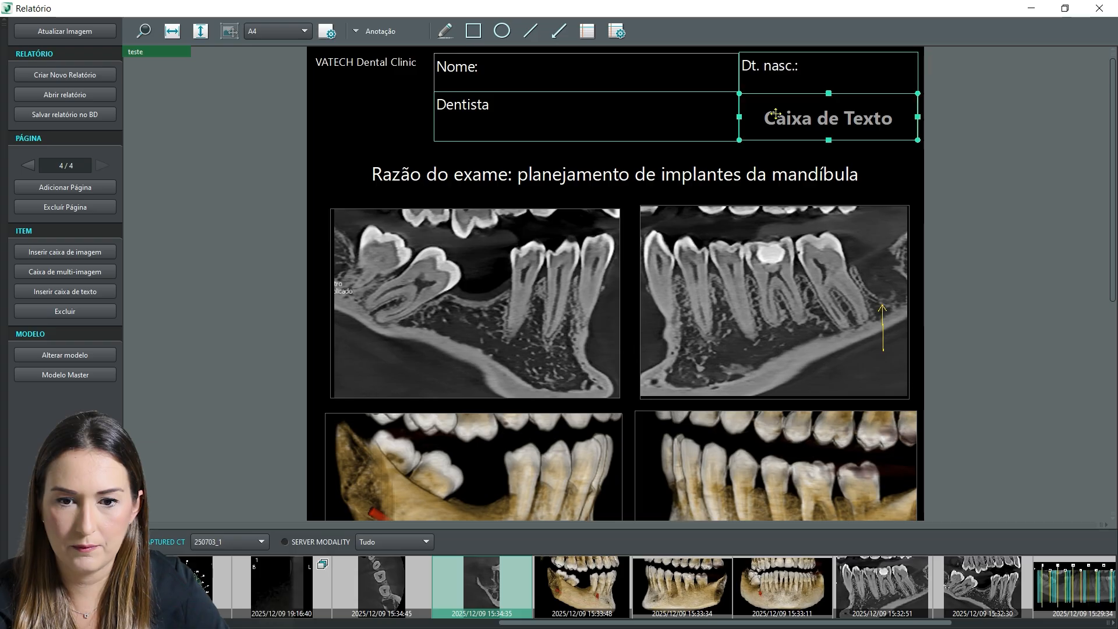
double_click(776, 113)
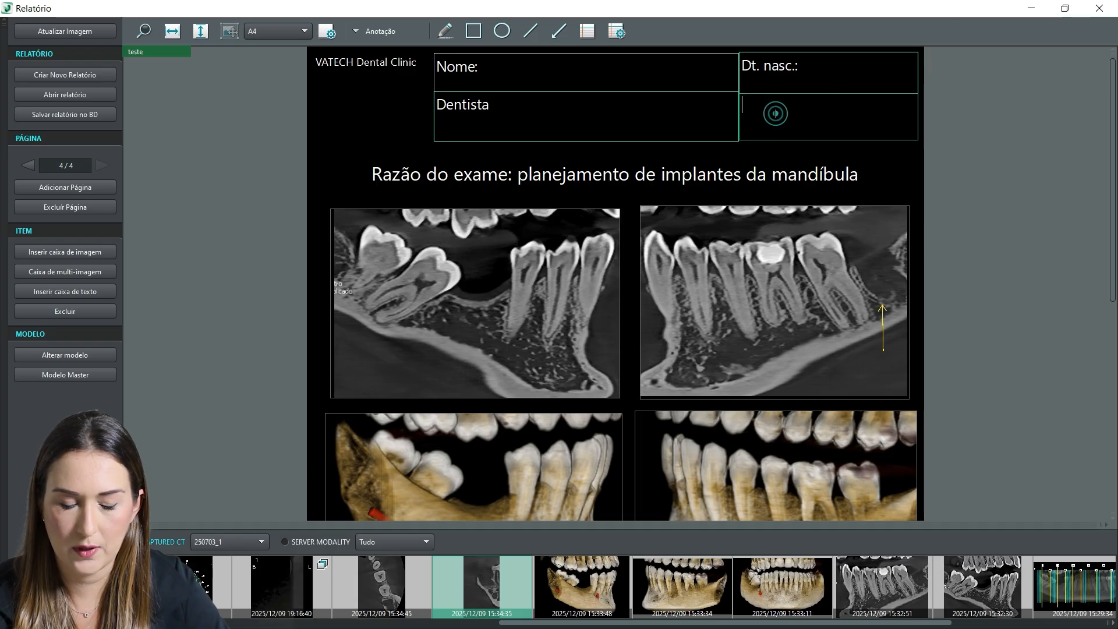
text(Dt. exame:)
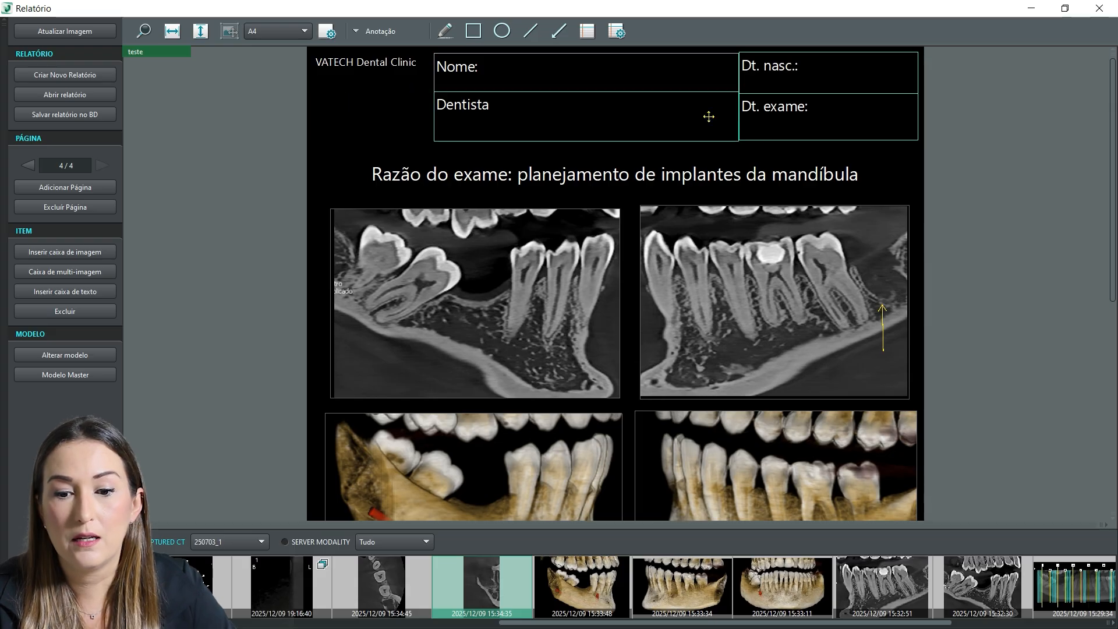
Zoom out to view the whole of page 4, check the layout of page 3, and return to page 4.
click(144, 31)
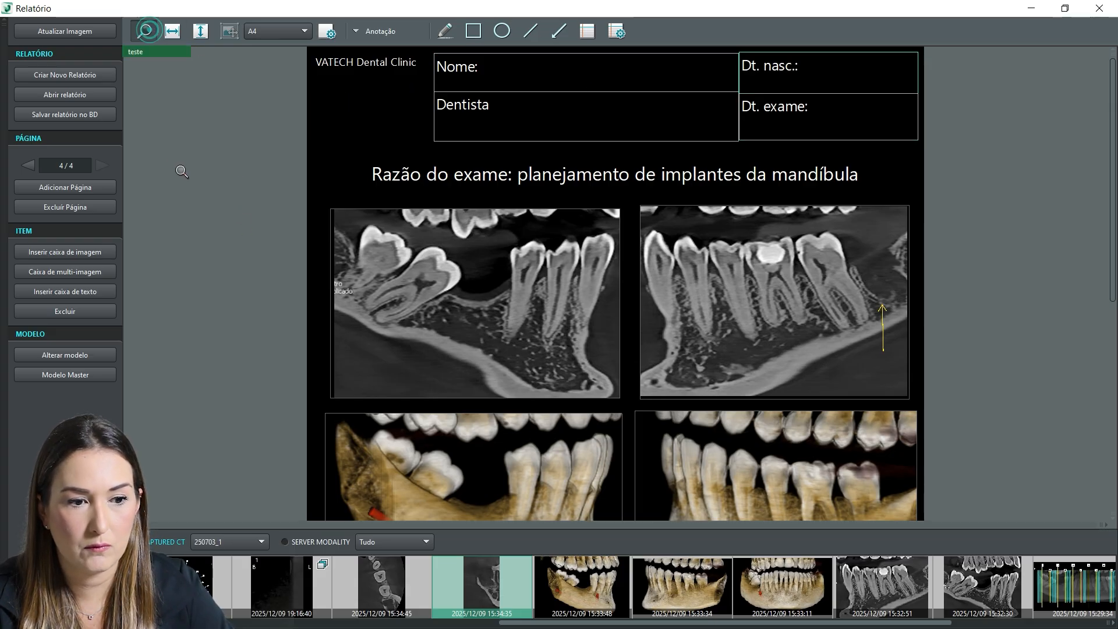
click(181, 171)
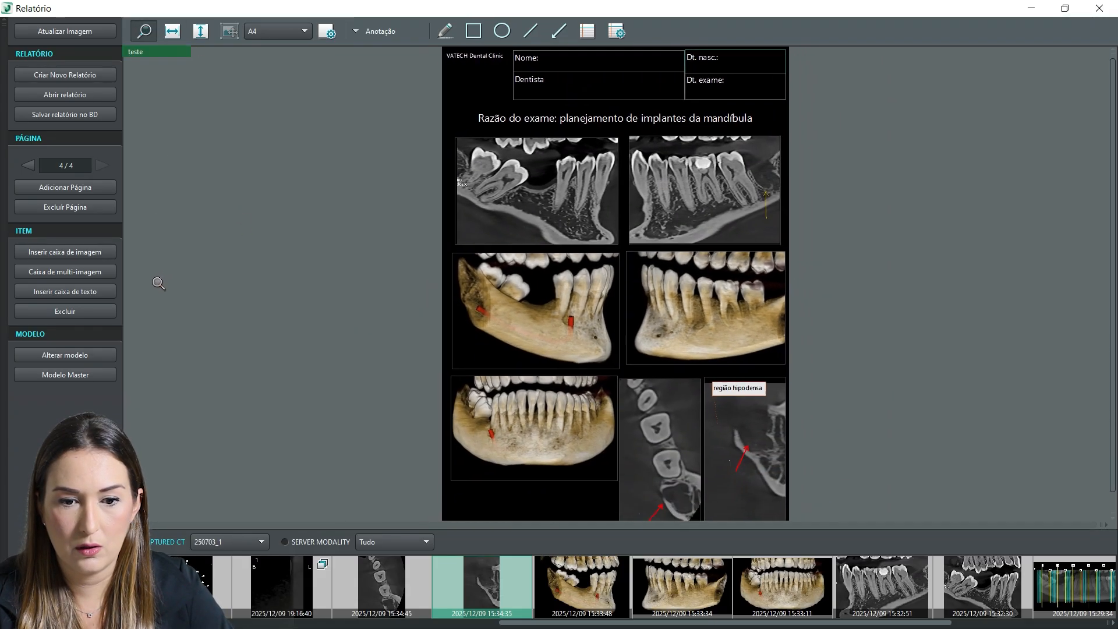
click(139, 33)
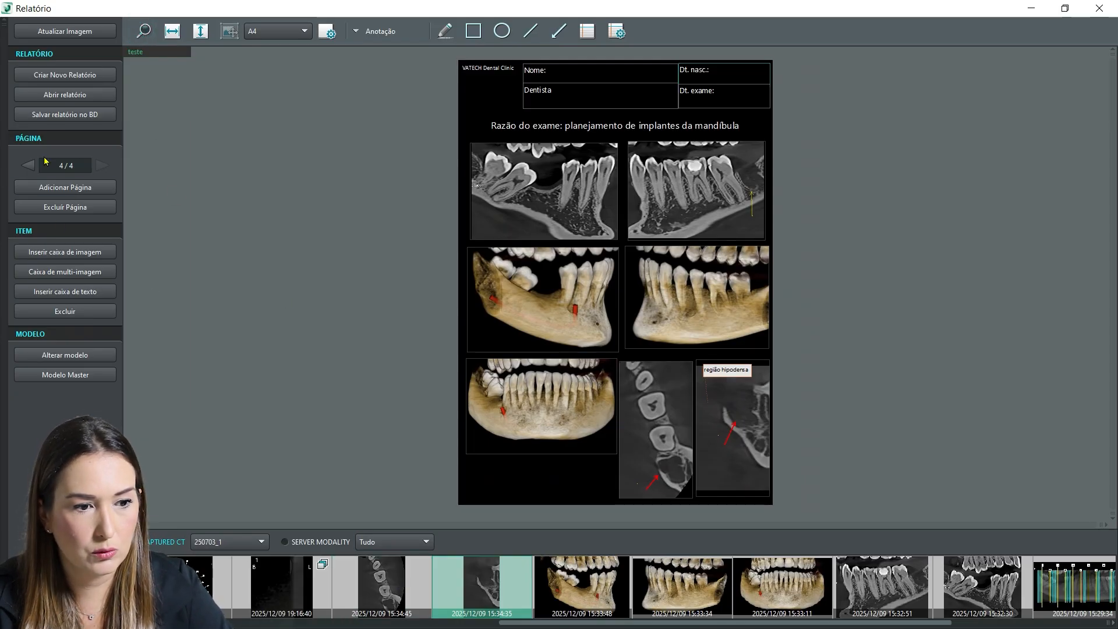
click(28, 166)
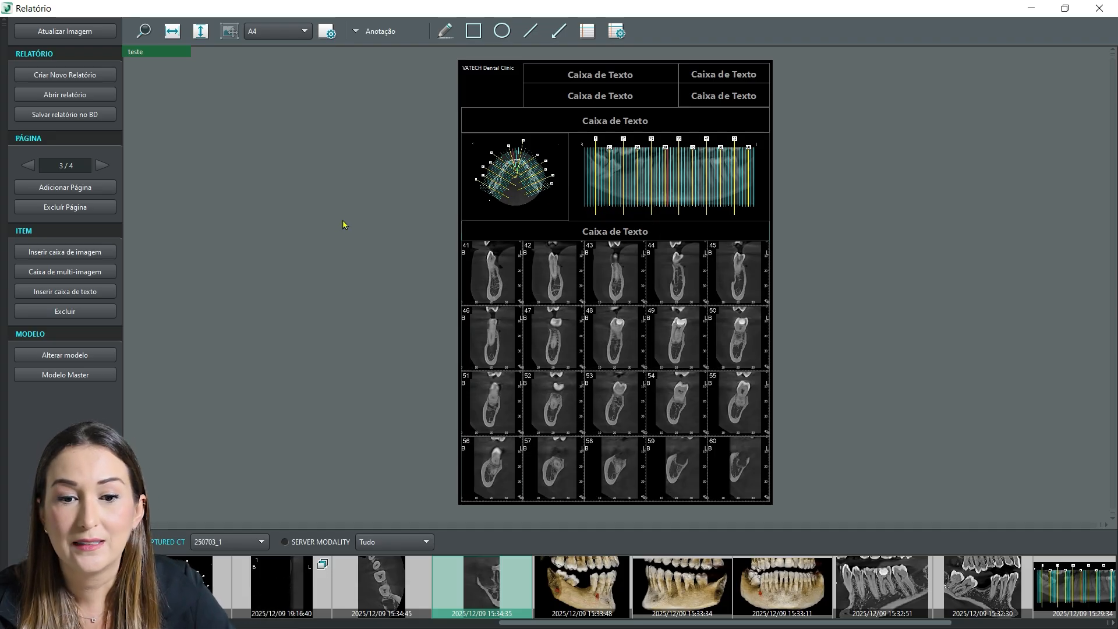
click(102, 165)
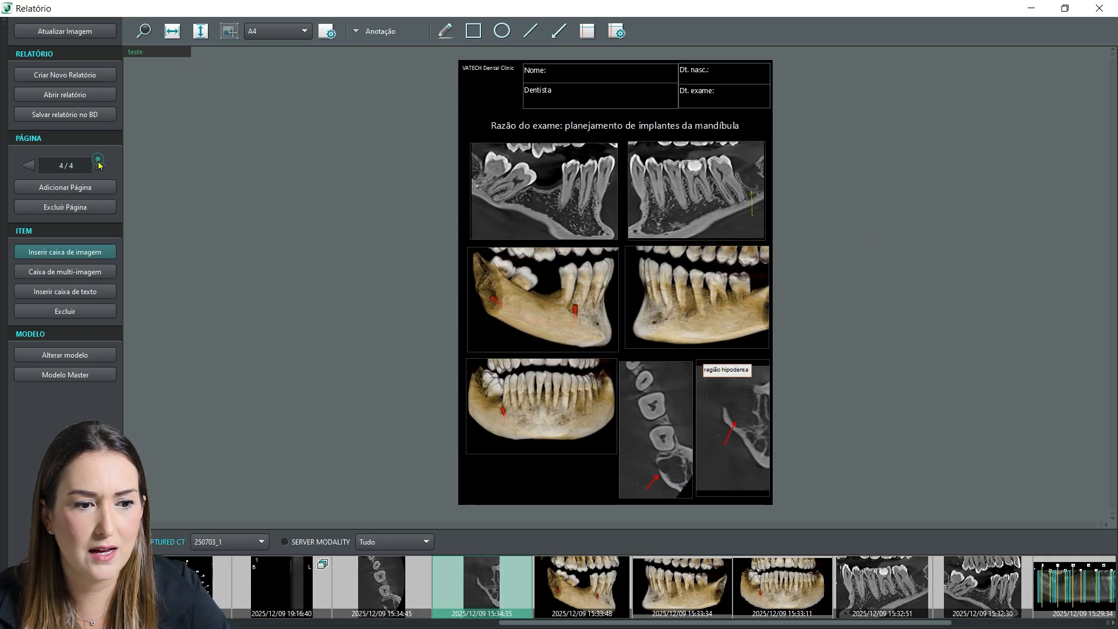